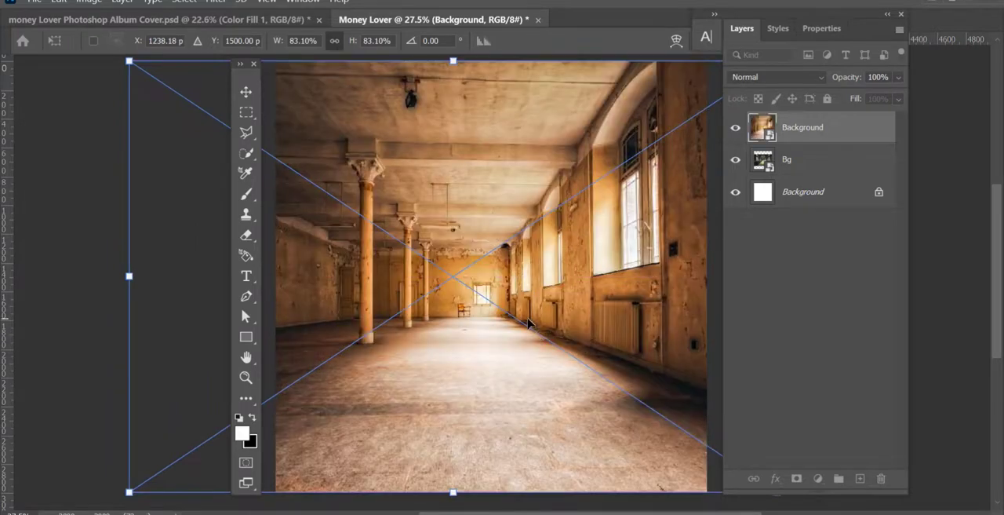
Raise the Bg corridor layer above the Background room image and scale it to cover the whole canvas.
key(Return)
drag(797, 172, 745, 135)
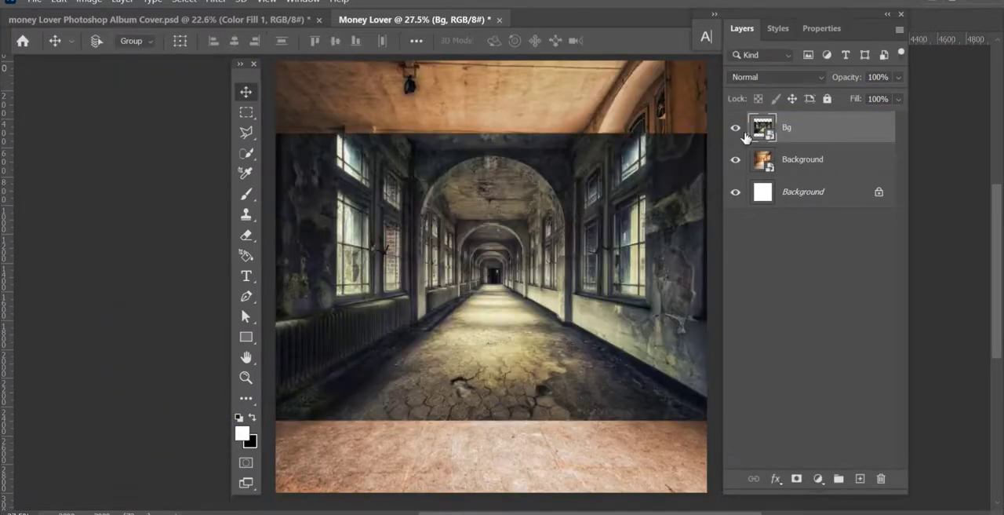
key(ctrl+t)
drag(492, 419, 492, 482)
key(Return)
Add a layer mask to the Bg layer and erase its floor and corridor centre with the soft 882 px Eraser.
key(e)
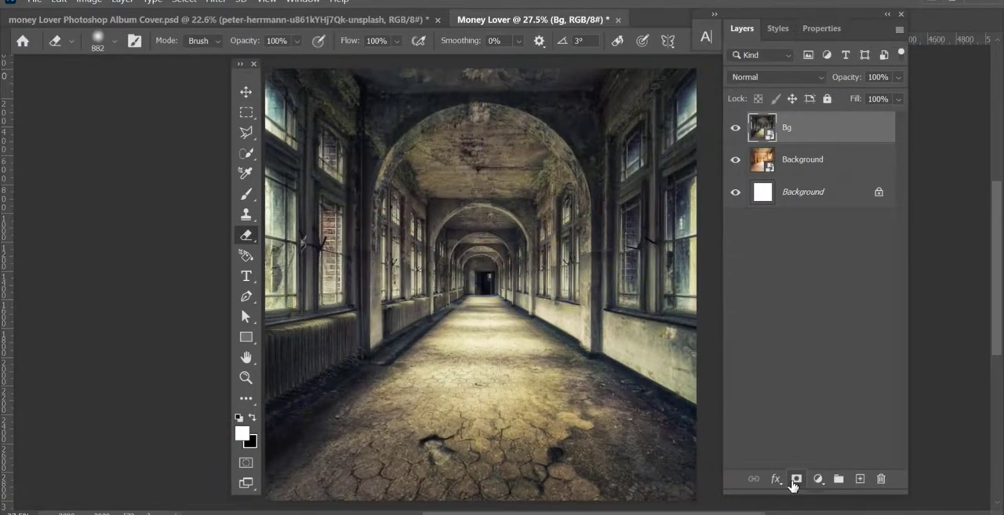
click(797, 479)
mouse_move(337, 349)
mouse_down()
mouse_move(389, 352)
mouse_move(484, 329)
mouse_move(492, 263)
mouse_move(620, 390)
mouse_move(612, 463)
mouse_move(298, 455)
mouse_move(361, 298)
mouse_move(441, 249)
mouse_move(503, 235)
mouse_up()
Set the Bg layer's blend mode to Multiply and refine its mask along the side walls.
click(816, 77)
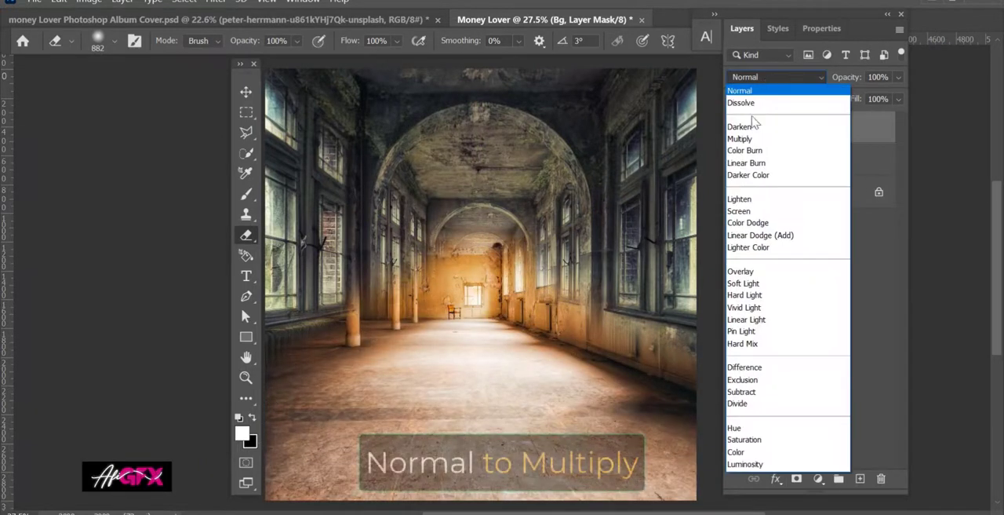
click(741, 137)
mouse_move(351, 255)
mouse_down()
mouse_move(386, 255)
mouse_move(314, 333)
mouse_move(353, 243)
mouse_up()
key(x)
drag(655, 298, 667, 334)
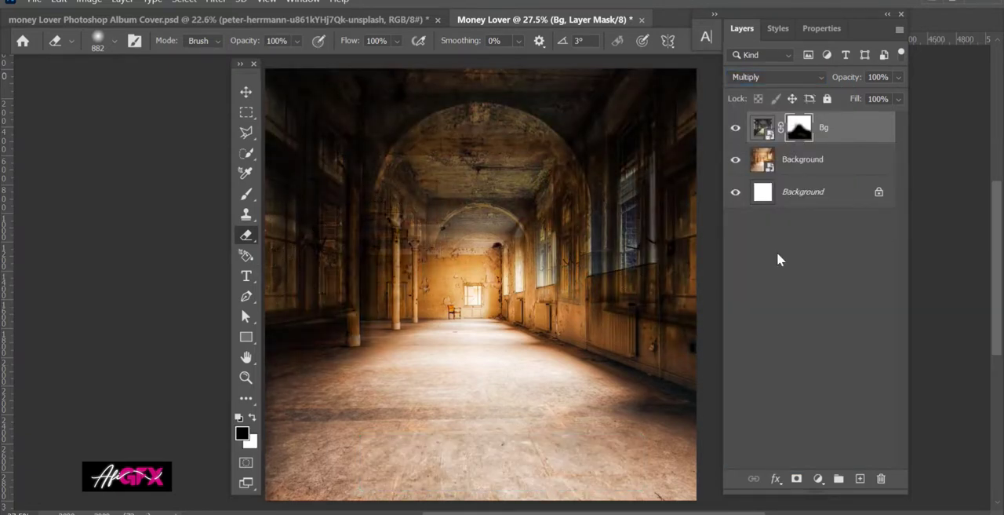
Darken the Background room's floor with a clipped Hue/Saturation adjustment at saturation +3 and lightness -39, masking out the upper area.
click(797, 166)
click(819, 478)
click(853, 330)
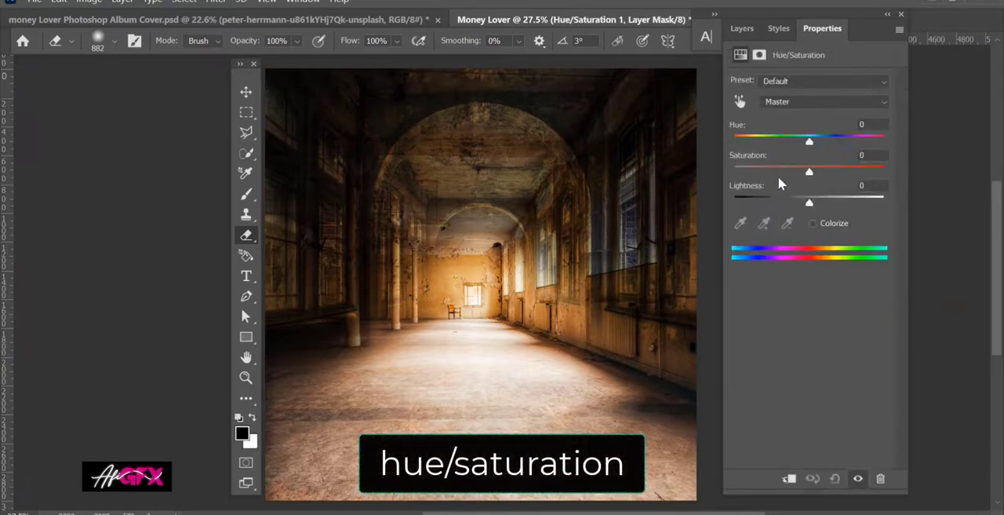
drag(809, 172, 783, 206)
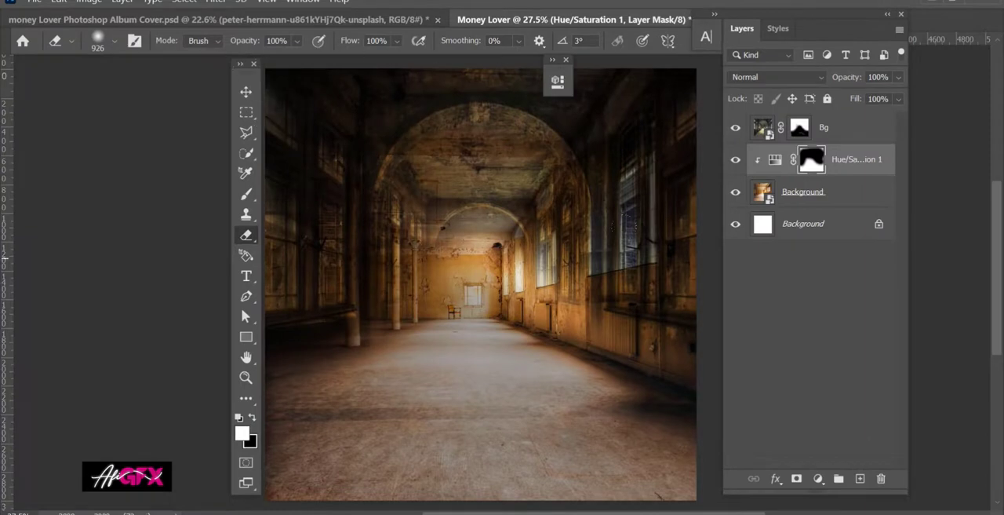
mouse_move(512, 258)
mouse_down()
mouse_move(518, 283)
mouse_move(428, 295)
mouse_move(458, 294)
mouse_up()
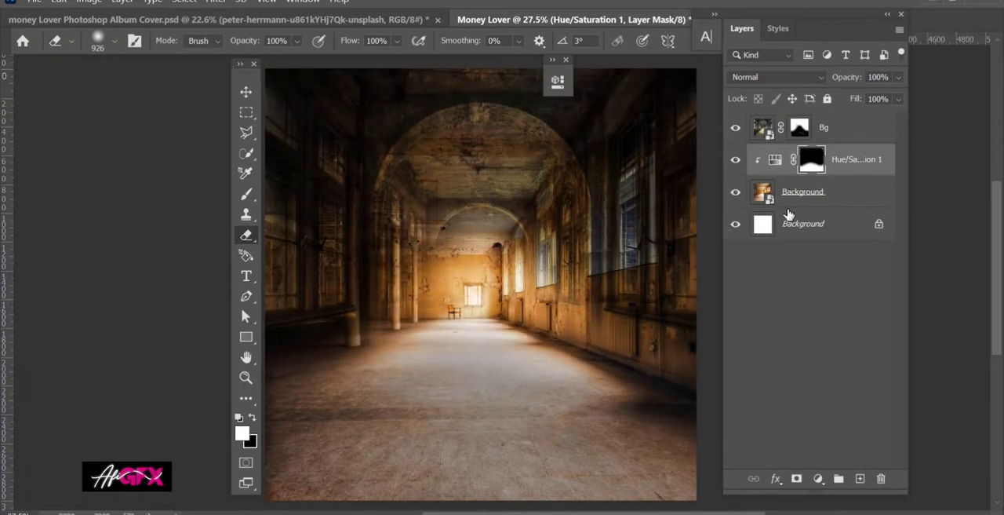
Add a Black & White adjustment layer with default settings above the Bg layer.
click(821, 127)
click(818, 478)
click(846, 357)
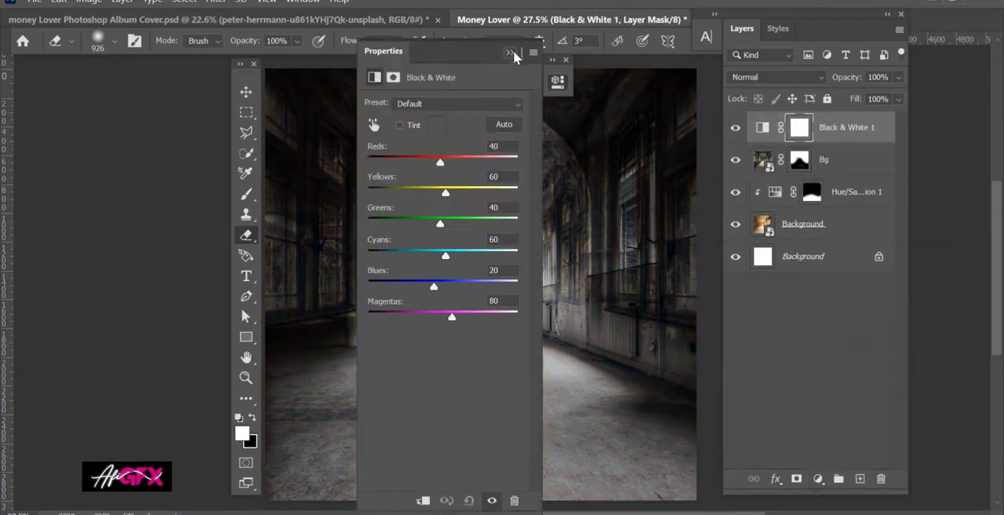
click(510, 52)
Add a Solid Color fill layer with the teal colour 1d9686 above the Black & White adjustment.
click(819, 478)
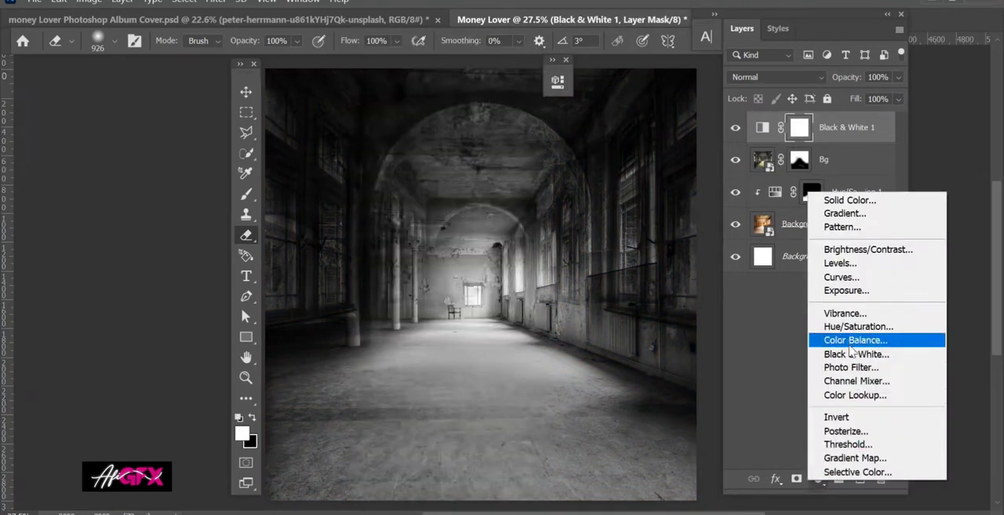
click(839, 199)
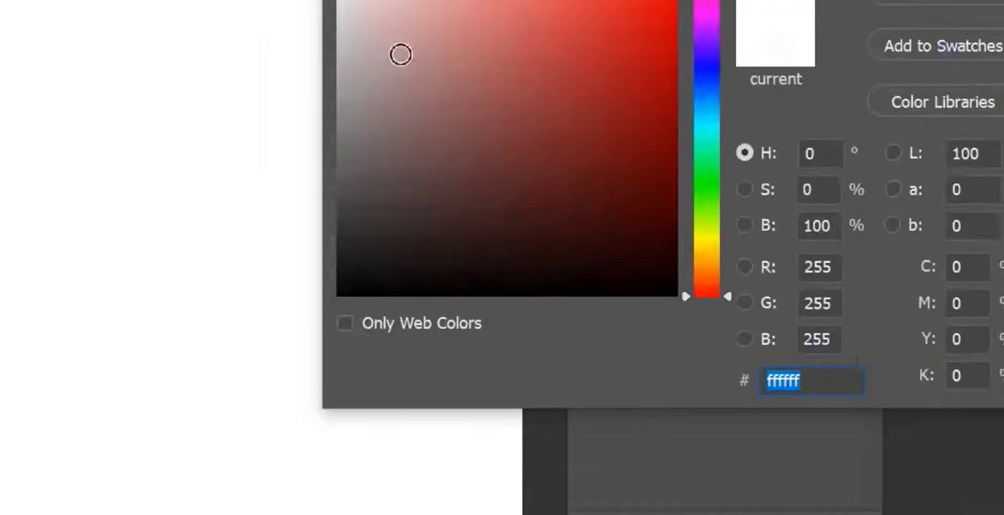
text(1d9686)
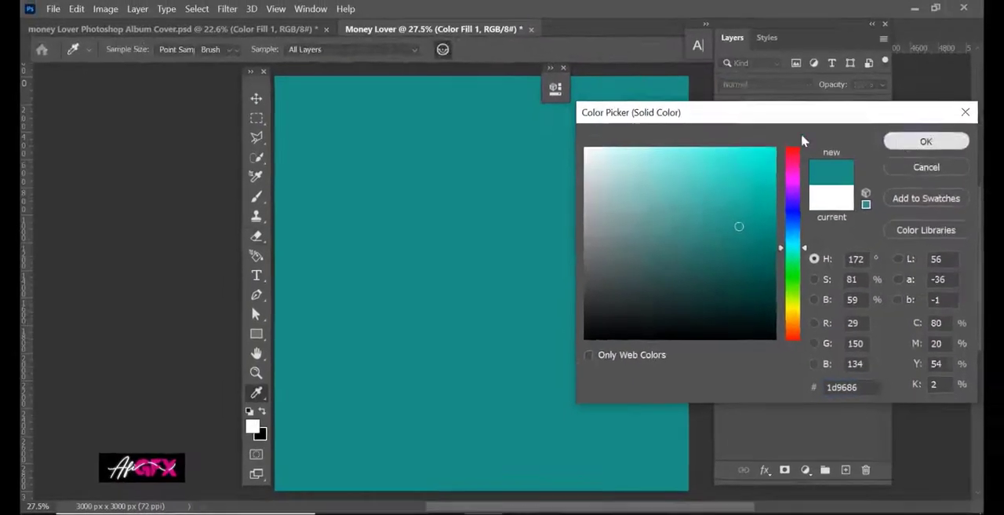
key(Return)
drag(608, 39, 627, 7)
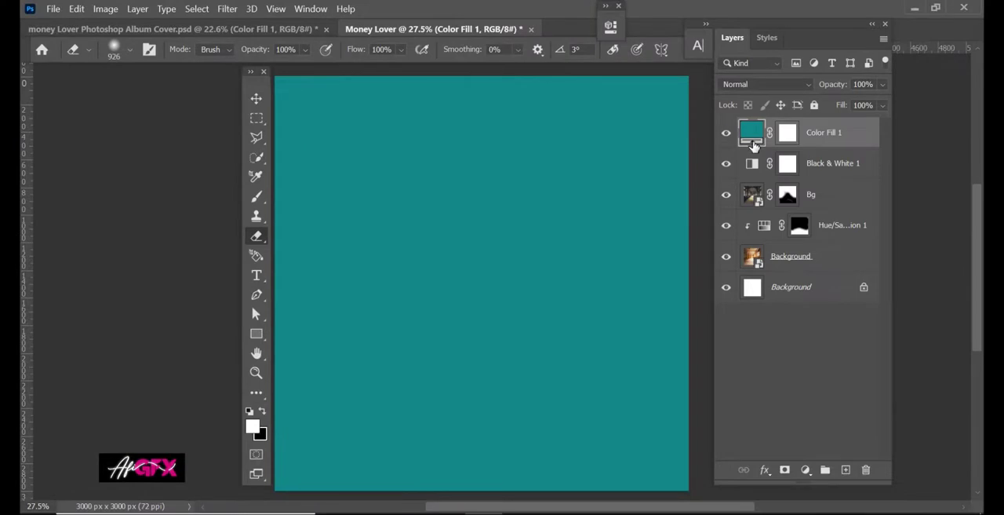
Set the teal fill layer's blend mode to Overlay and its opacity to 96%.
click(765, 84)
click(750, 269)
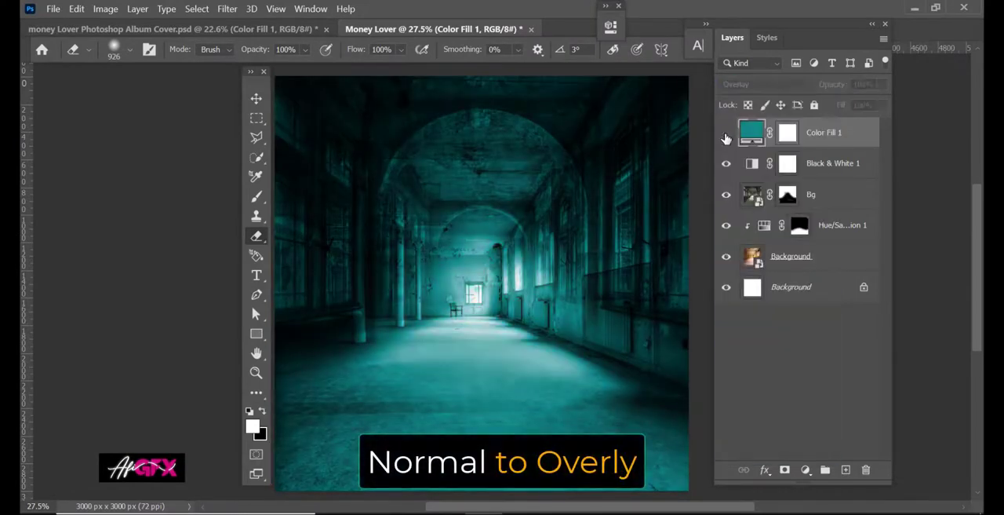
click(882, 84)
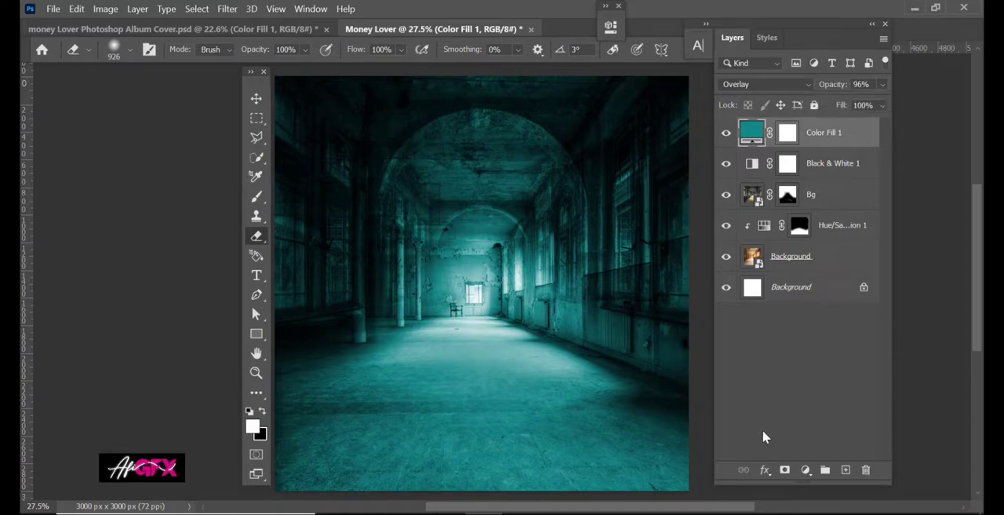
Place the car image from the money lover folder and position it on the hallway floor.
key(alt+Tab)
drag(418, 202, 480, 370)
drag(479, 298, 480, 349)
key(Return)
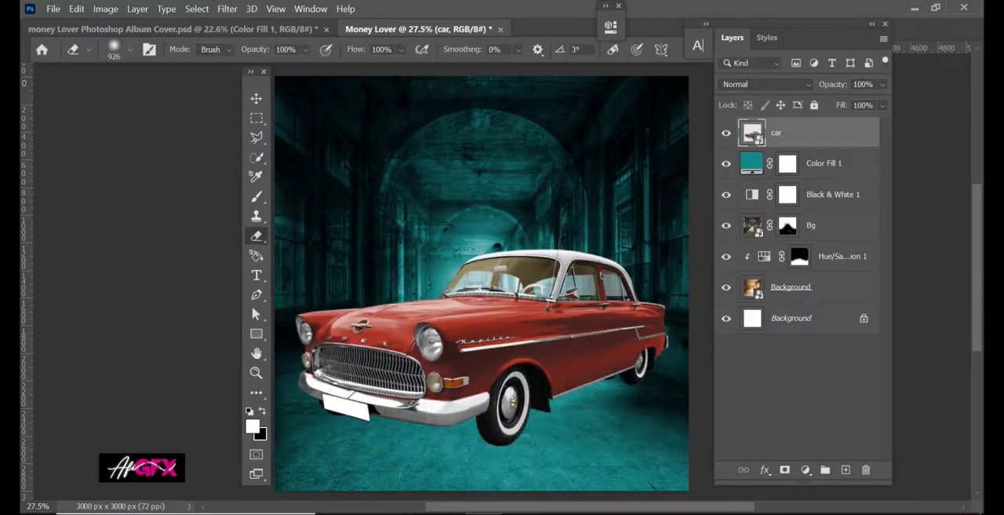
Place the Money 1 image behind the car at 75.48% width and 84.84% height, with its layer below the car layer.
key(alt+Tab)
drag(673, 180, 493, 300)
mouse_move(483, 186)
mouse_down()
mouse_move(480, 156)
mouse_move(481, 171)
mouse_up()
drag(492, 254, 493, 215)
key(Return)
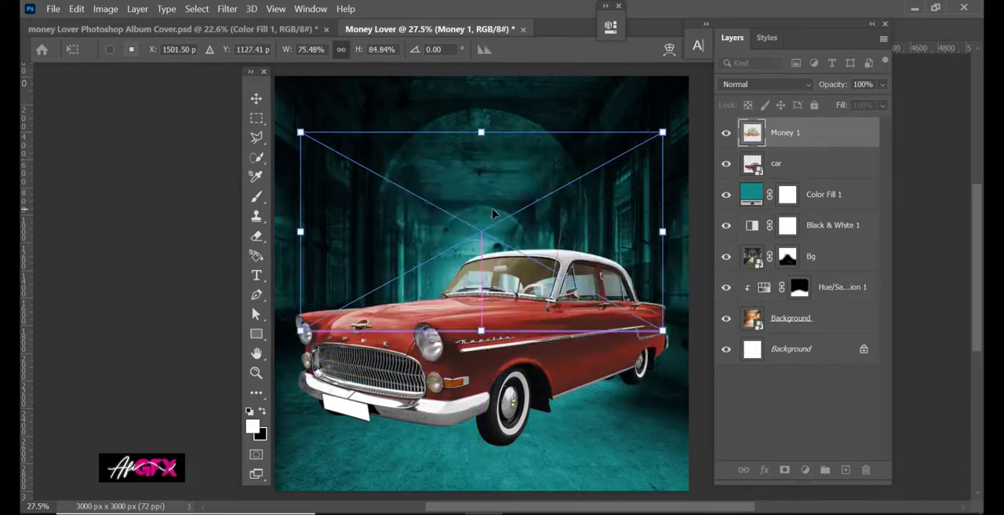
drag(813, 146, 812, 176)
click(816, 132)
click(784, 469)
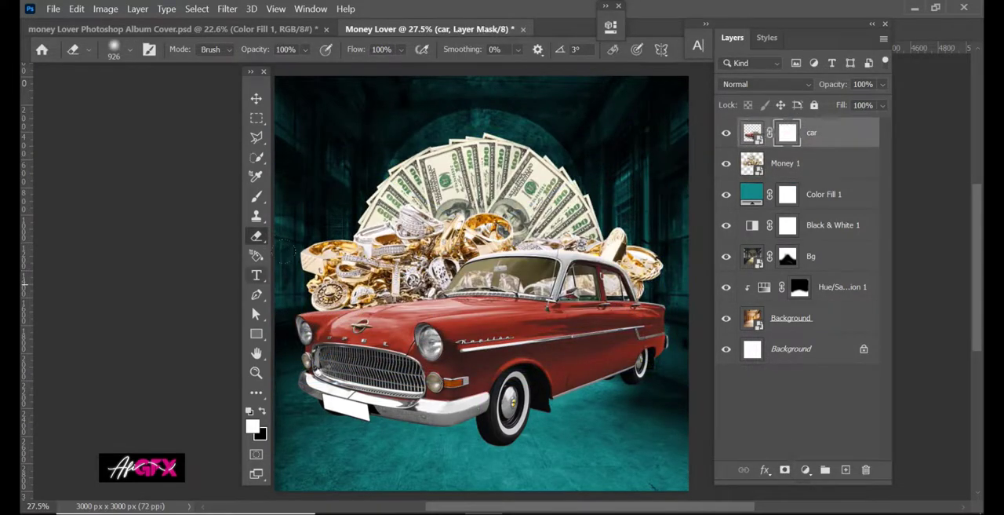
drag(338, 330, 392, 361)
key(ctrl+z)
drag(788, 136, 786, 170)
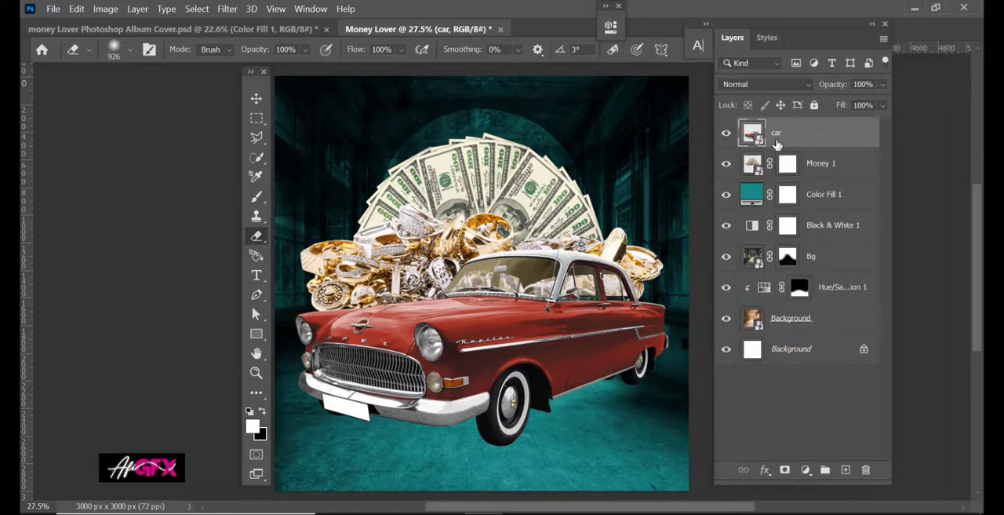
click(786, 167)
key(Delete)
Mask out the jewellery on the Money 1 layer, then lower and slightly enlarge the cash fan behind the car.
click(785, 469)
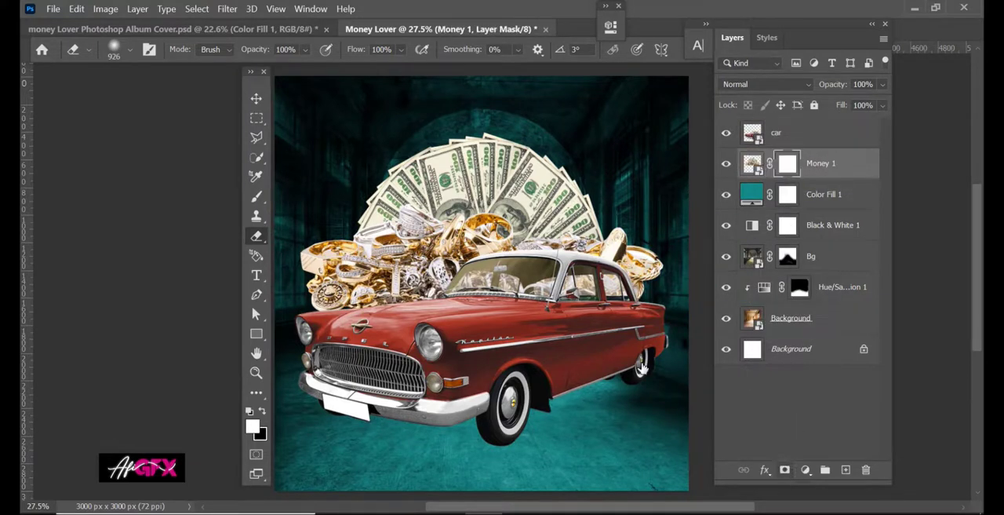
mouse_move(632, 262)
mouse_down()
mouse_move(510, 259)
mouse_move(306, 277)
mouse_move(368, 251)
mouse_move(423, 284)
mouse_move(579, 282)
mouse_up()
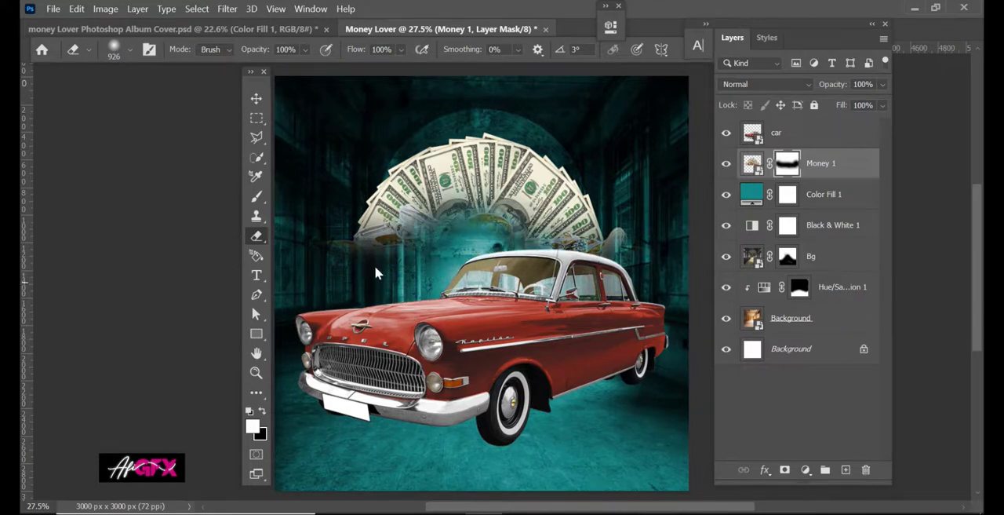
click(257, 99)
drag(523, 234, 524, 264)
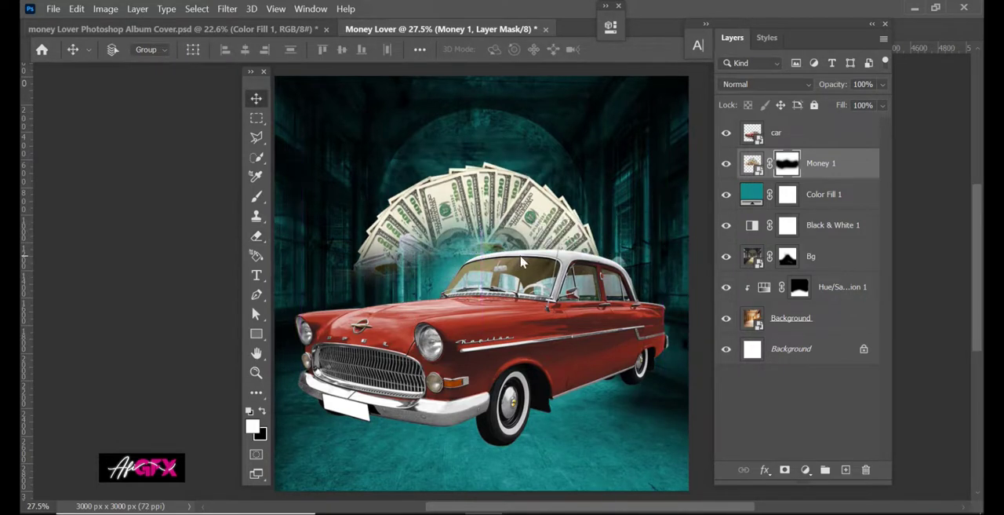
key(ctrl+t)
drag(480, 160, 480, 149)
key(Return)
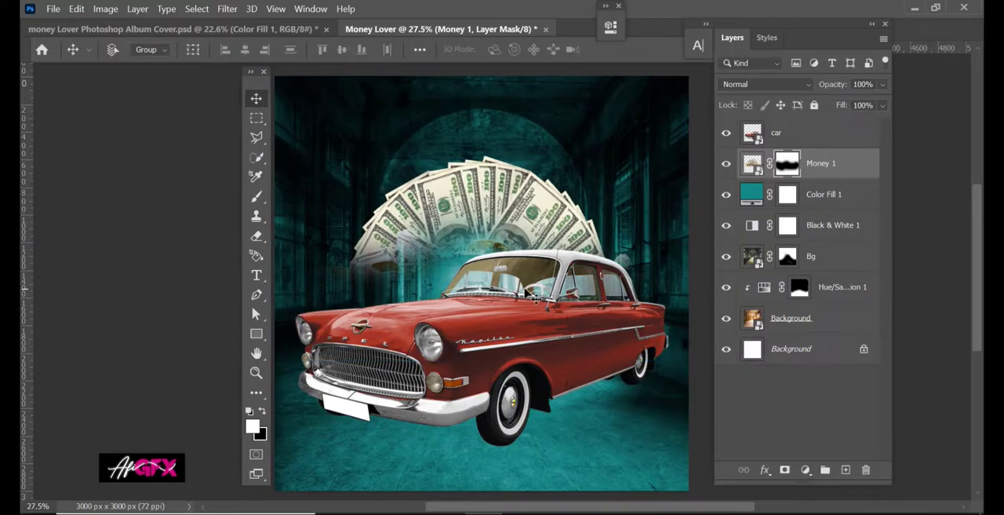
Place the money Lover Photoshop Album Cover model cut-out in front of the car and move the car lower.
click(785, 134)
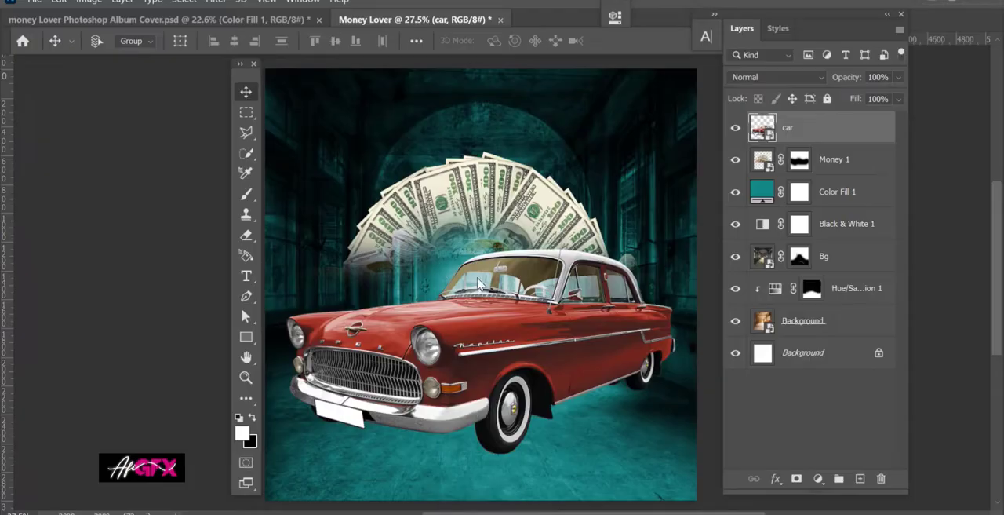
key(ctrl+t)
key(Return)
mouse_move(488, 299)
mouse_down()
mouse_move(488, 264)
mouse_move(488, 319)
mouse_move(488, 310)
mouse_up()
key(Return)
drag(591, 307, 591, 337)
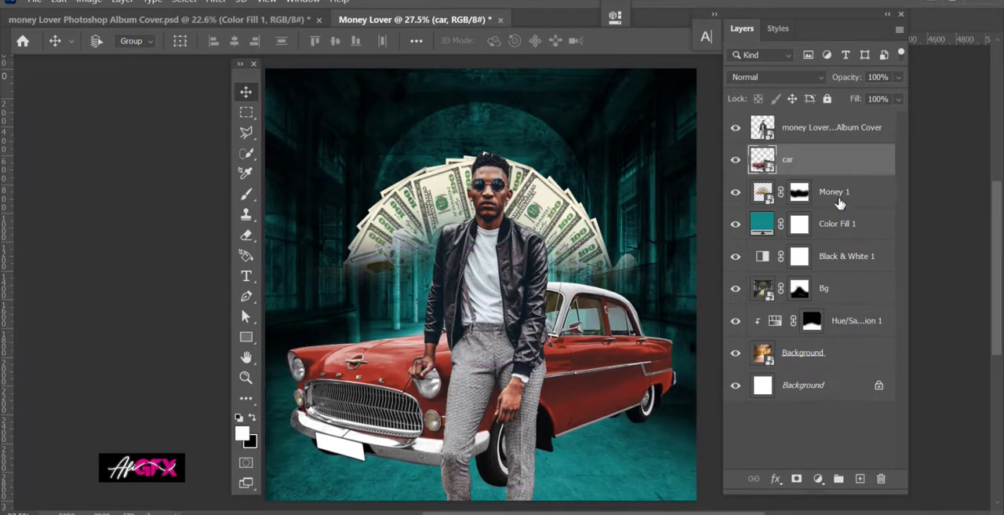
Desaturate the cash fan with a Black & White adjustment clipped to the Money 1 layer.
click(839, 203)
click(819, 478)
click(855, 357)
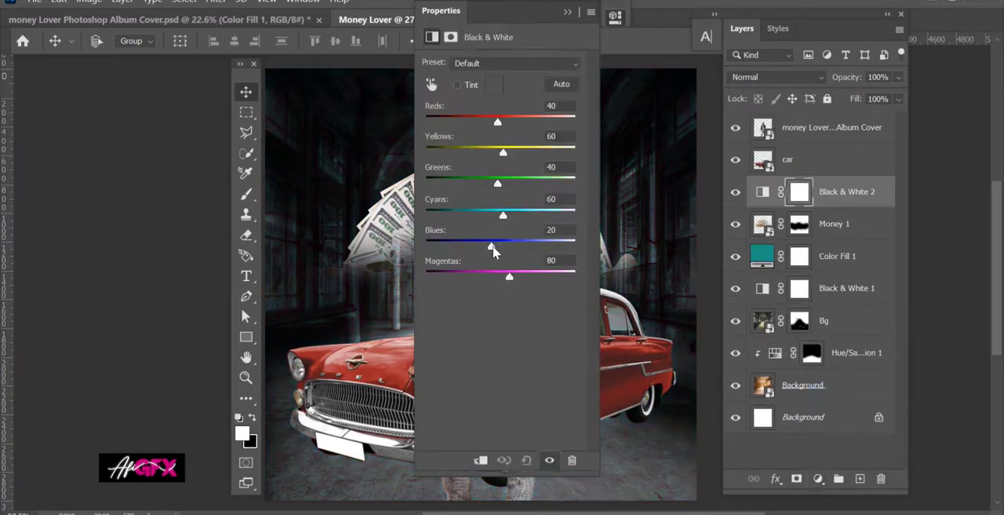
click(482, 457)
click(568, 12)
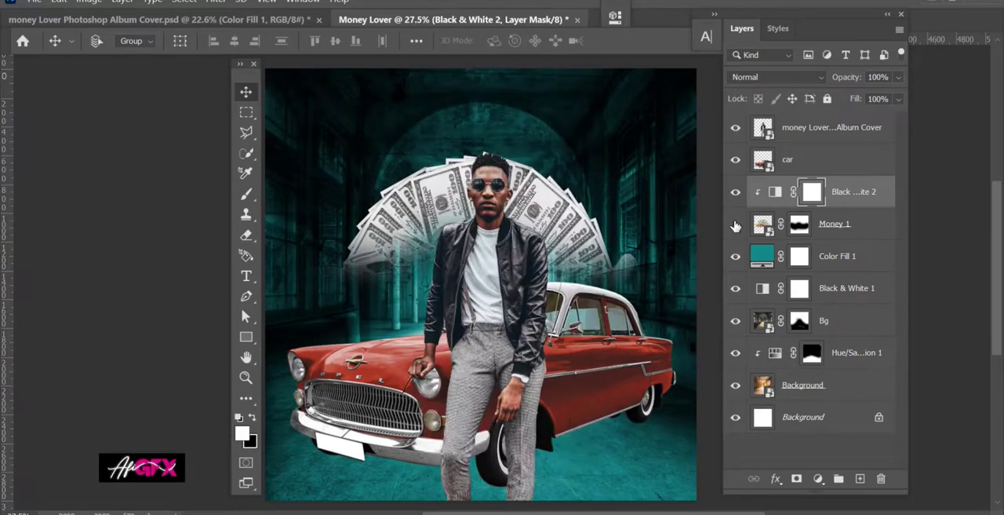
click(736, 225)
click(736, 225)
Recolour the car with a Hue/Saturation adjustment clipped to the car layer, setting the hue to +180.
click(788, 171)
click(818, 478)
click(855, 450)
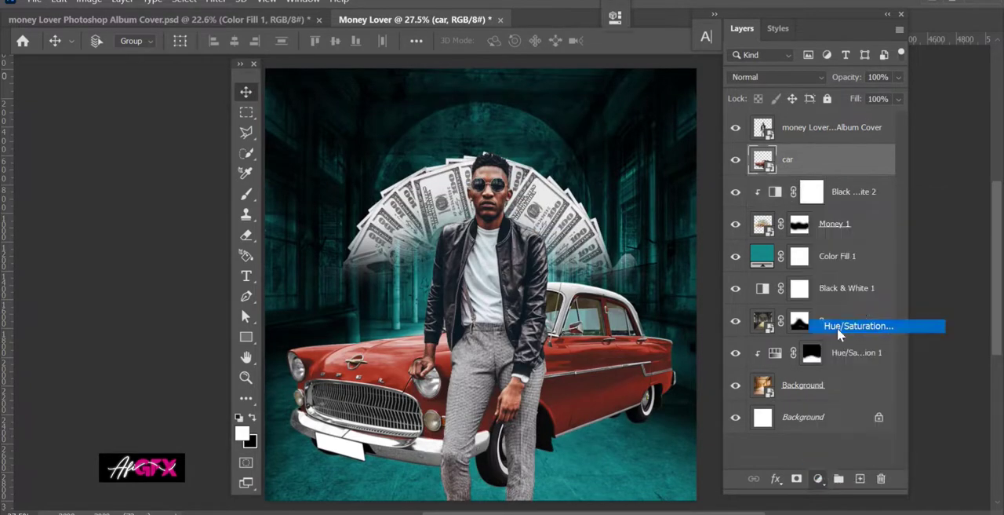
drag(489, 477, 502, 314)
click(481, 314)
drag(499, 30, 646, 90)
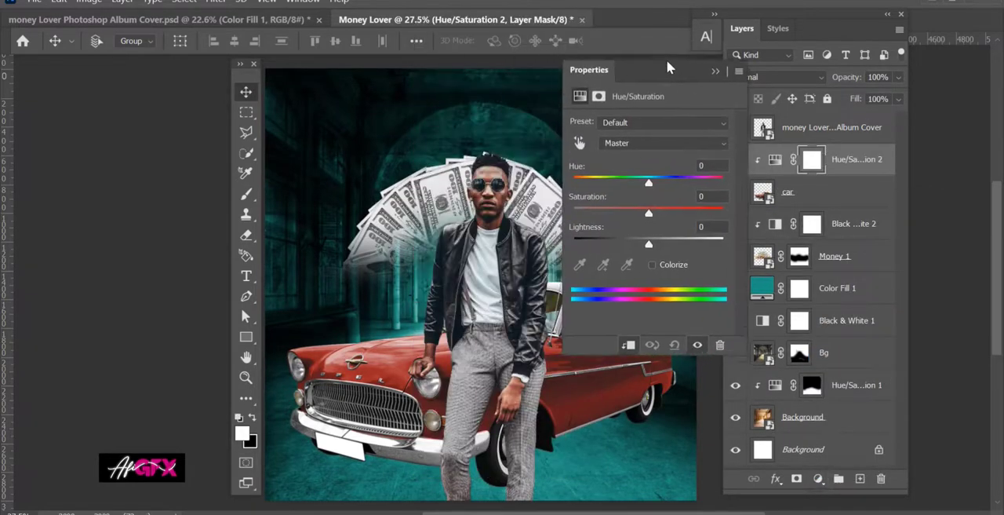
drag(648, 182, 745, 194)
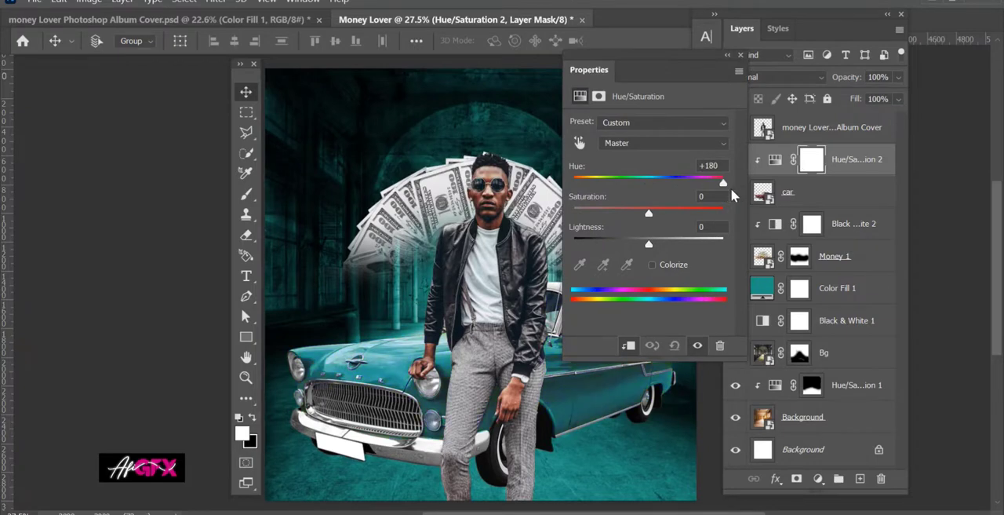
click(775, 159)
click(763, 128)
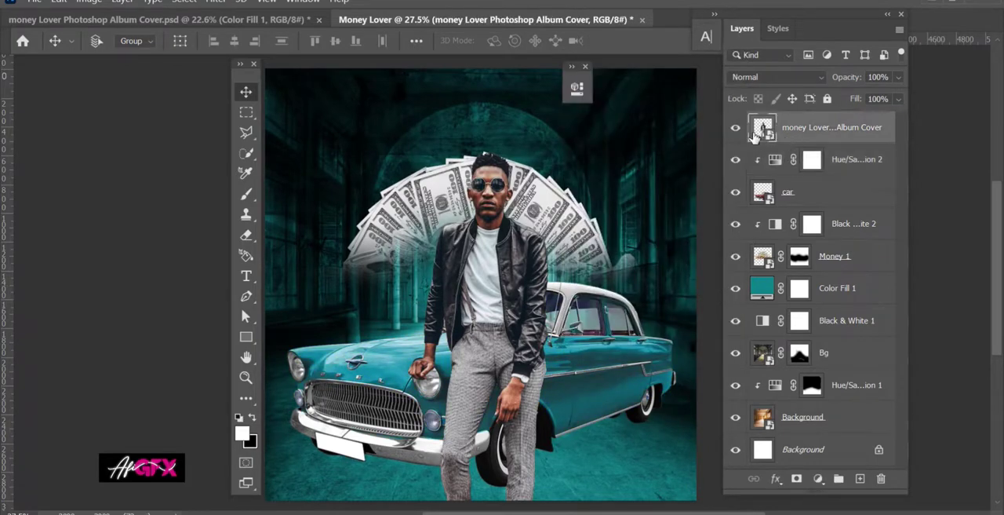
click(732, 129)
click(732, 128)
Transform the Money 1 cash fan to 113.45% width, 125.64% height and -8.34° rotation, centring it behind the model.
click(802, 270)
click(731, 259)
click(731, 259)
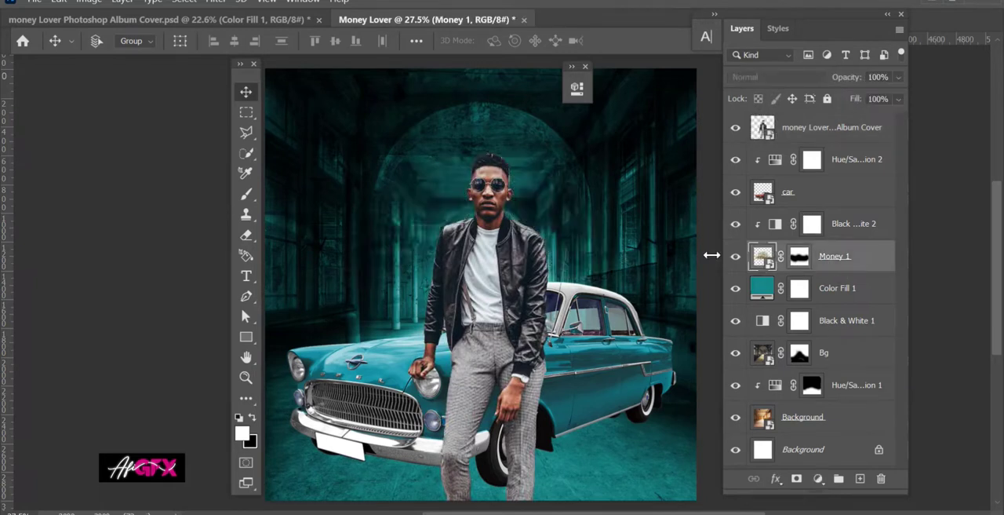
key(ctrl+t)
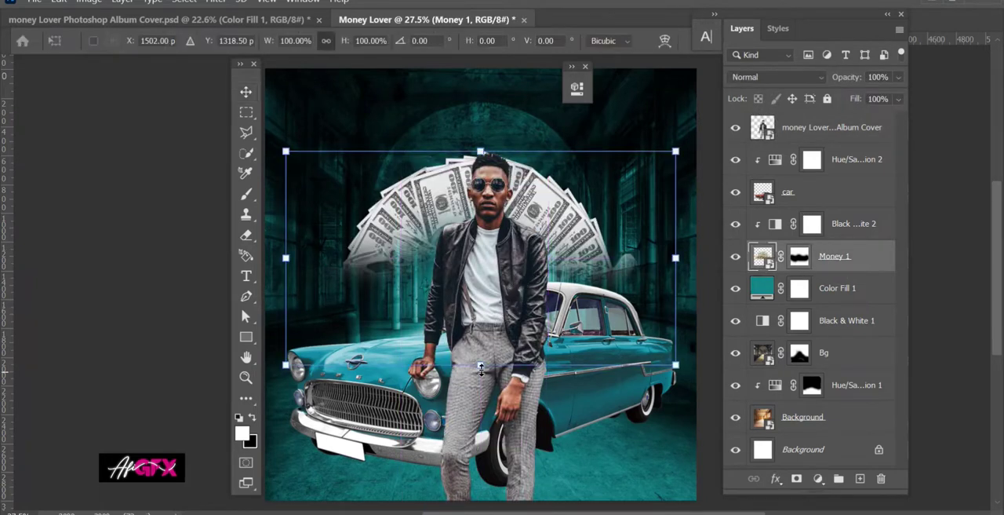
drag(481, 367, 477, 420)
drag(306, 452, 337, 466)
drag(517, 230, 519, 236)
key(Return)
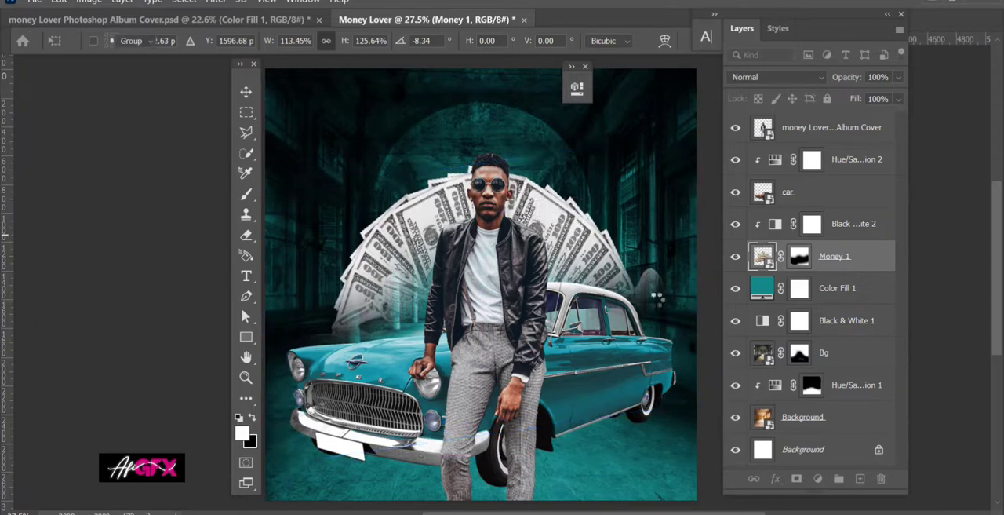
click(246, 234)
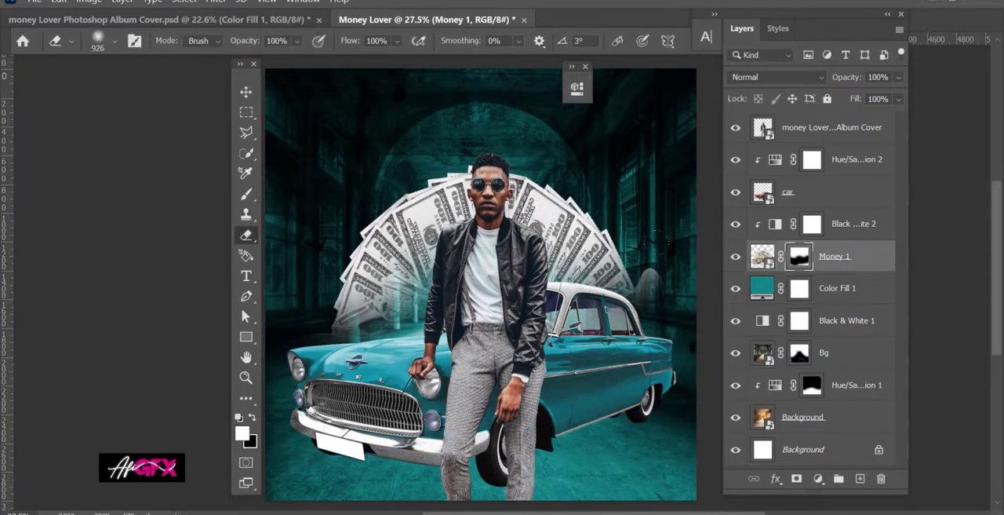
click(246, 93)
Place the money stack image from the money lover folder into the album cover composition.
key(alt+Tab)
click(693, 293)
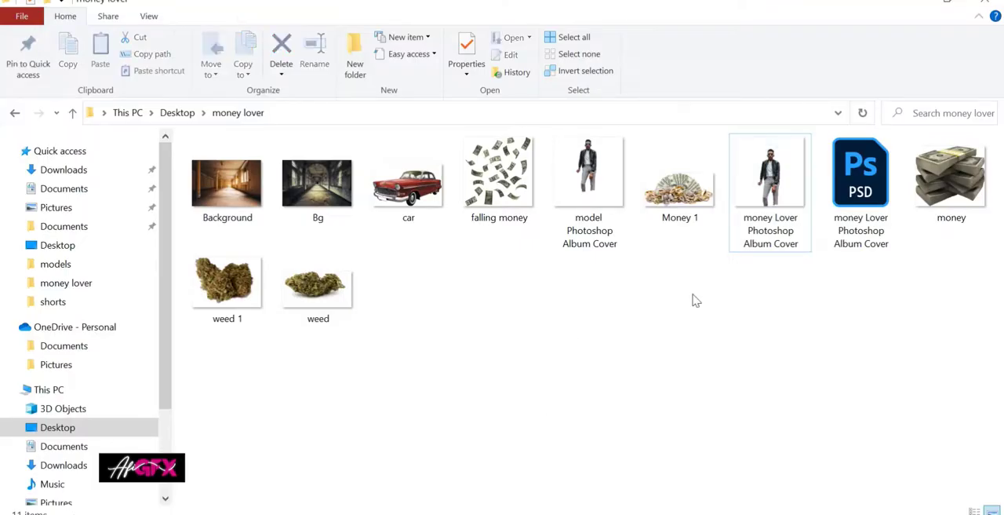
click(681, 196)
click(946, 199)
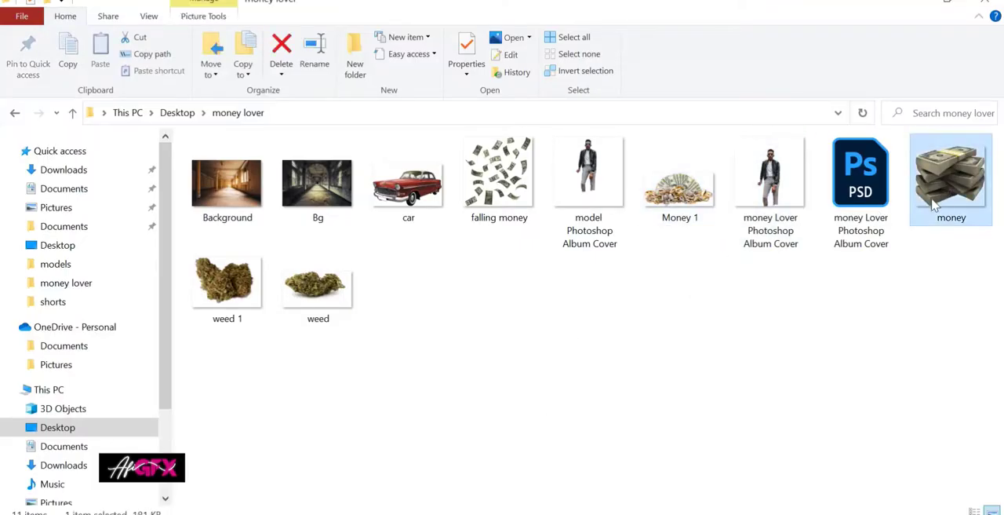
drag(934, 204, 538, 493)
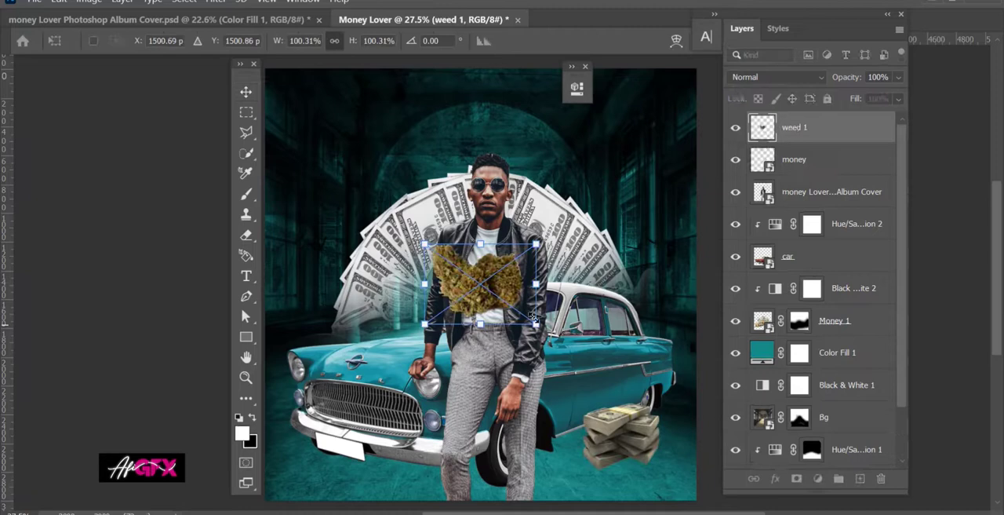
drag(563, 292, 688, 429)
key(Return)
Position the copied money and weed pile on the car's bonnet beside the model.
shift+click(798, 164)
key(ctrl+t)
drag(702, 467, 418, 338)
key(Return)
Group the two money layers and the two weed layers above the model.
click(867, 132)
click(844, 163)
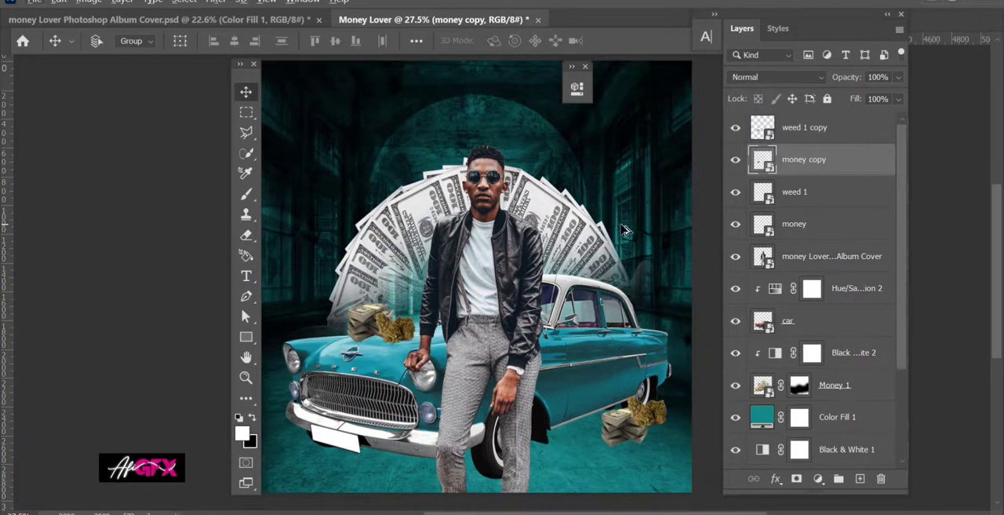
shift+click(808, 223)
key(ctrl+g)
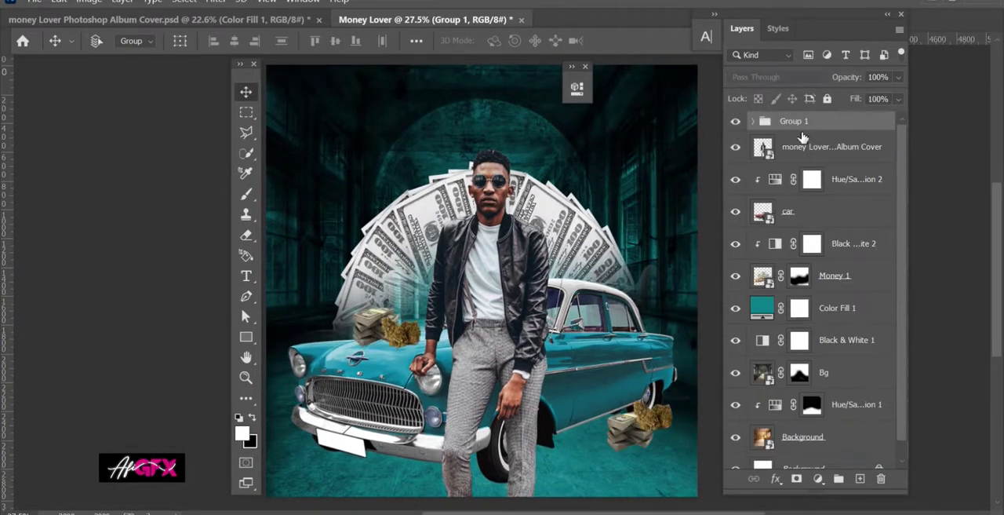
Add a 1d9686 solid colour fill clipped to the money and weed group and set its blend mode to Overlay.
click(818, 478)
click(849, 201)
text(1d9686)
key(Return)
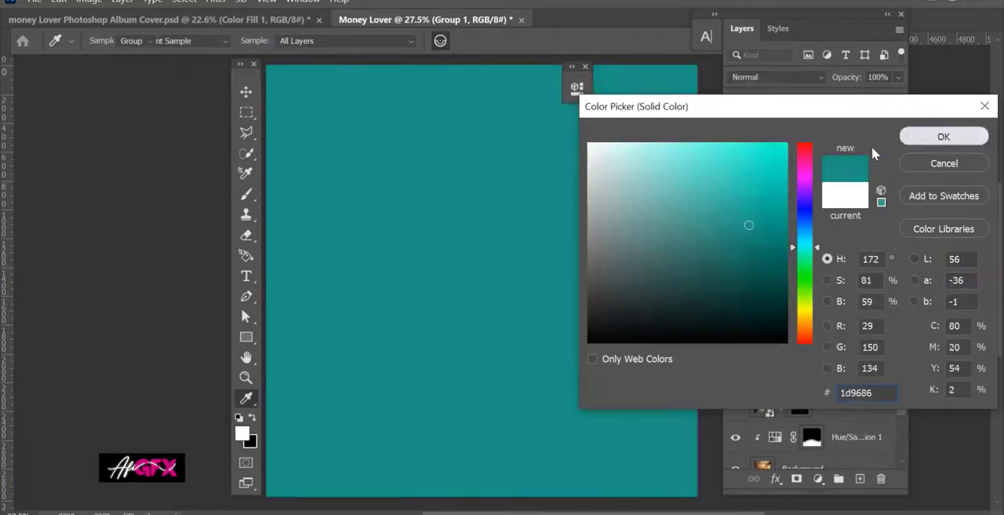
alt+click(770, 140)
click(777, 77)
click(773, 272)
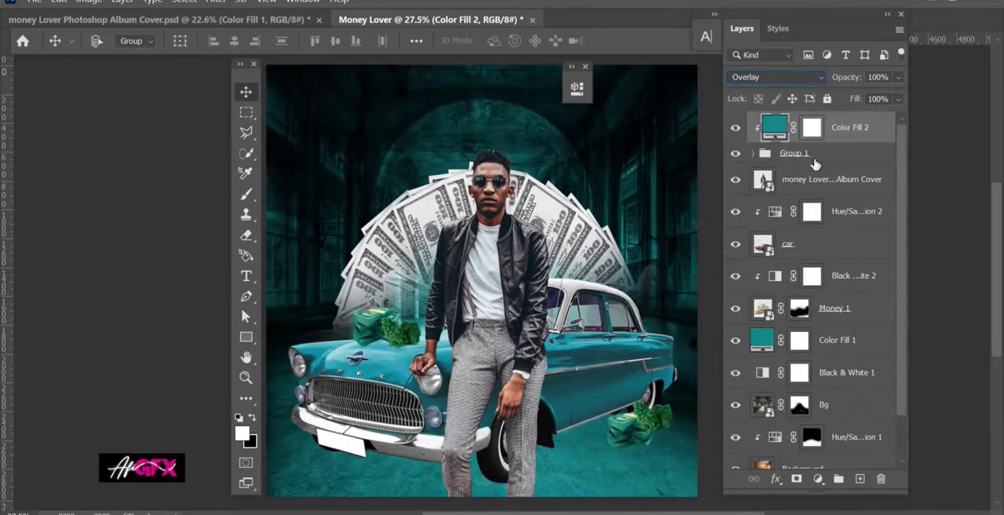
Desaturate the money and weed group with a clipped Hue/Saturation adjustment at -100 saturation.
click(816, 153)
click(821, 478)
click(843, 316)
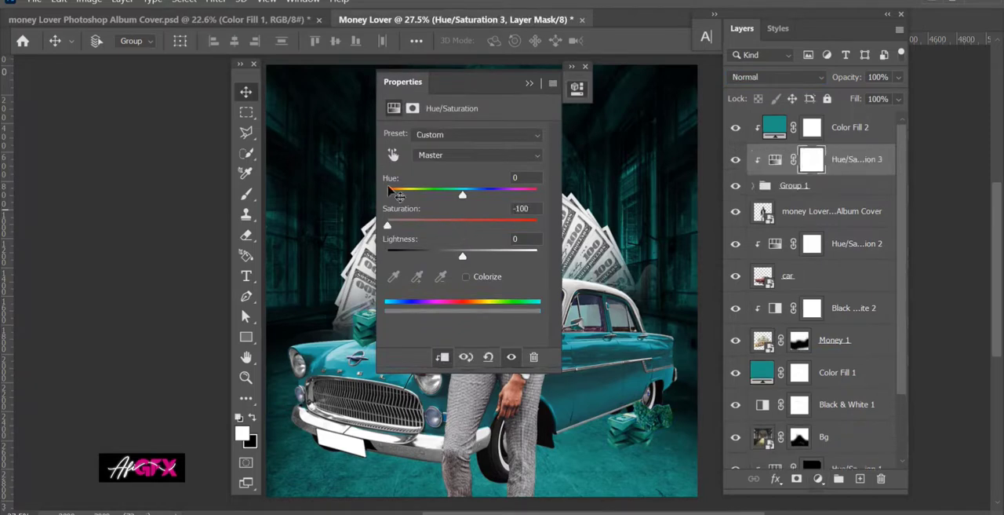
click(577, 87)
Change the clipped Color Fill 2 to a lighter blue-teal and reduce its opacity to about 64%.
click(833, 127)
double_click(774, 127)
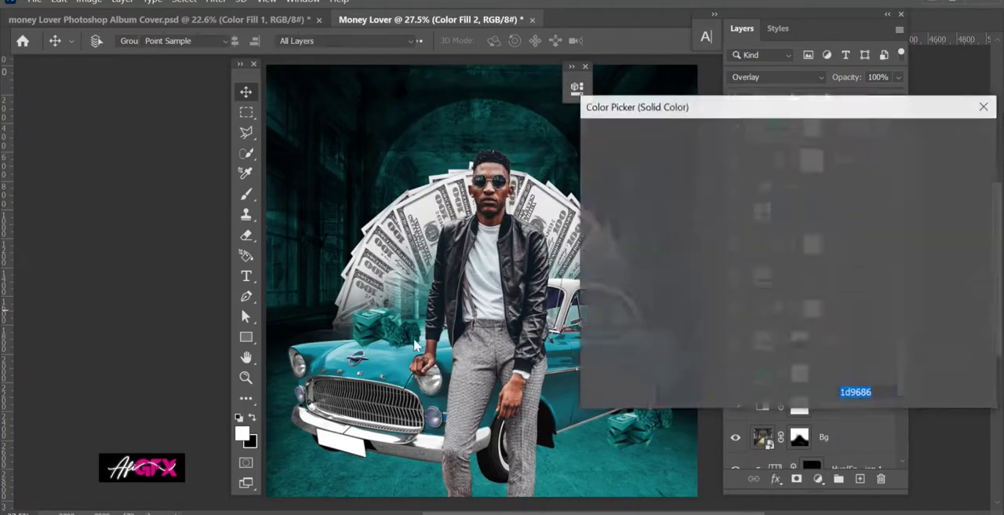
click(944, 136)
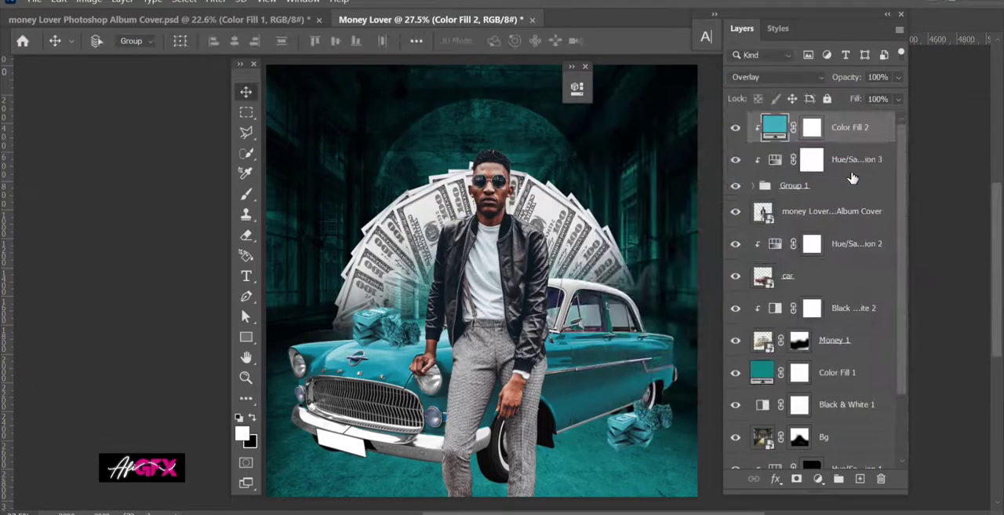
scroll(524, 192, down, 1)
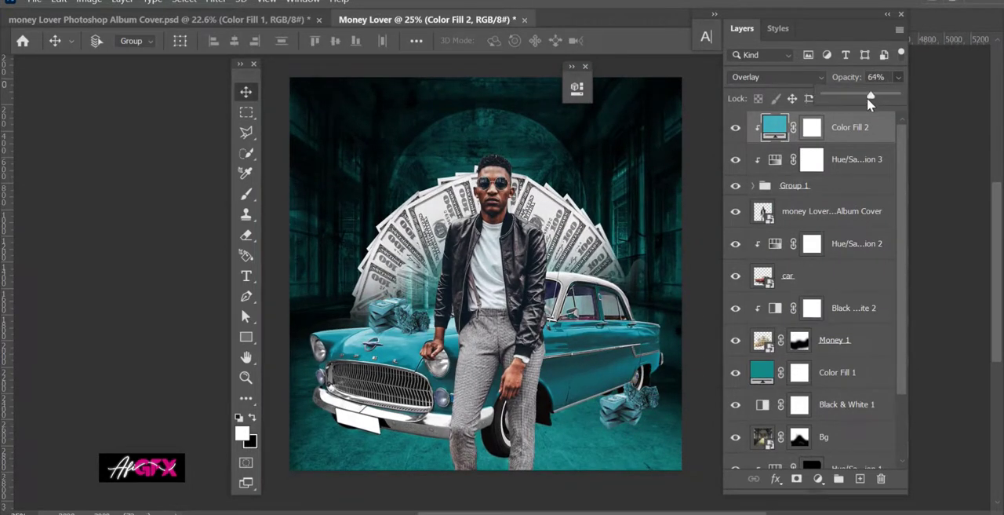
Duplicate the model layer and rasterize the copy so the Dodge Tool can be used on it.
click(799, 211)
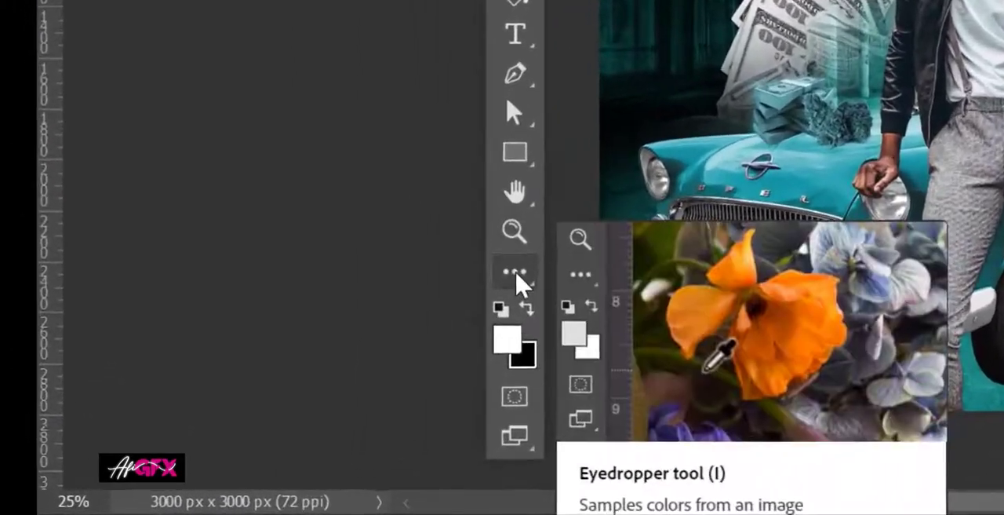
click(255, 397)
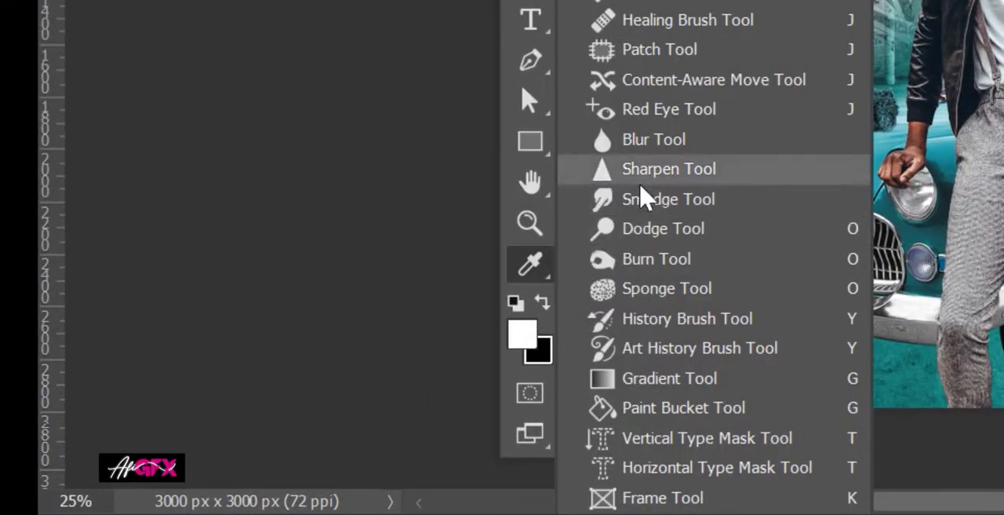
click(645, 236)
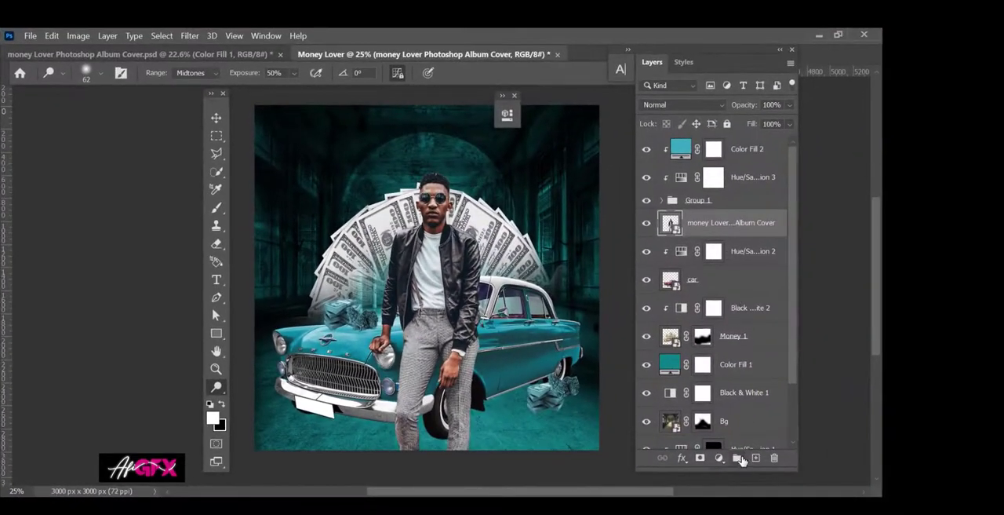
scroll(418, 260, up, 5)
key(ctrl+j)
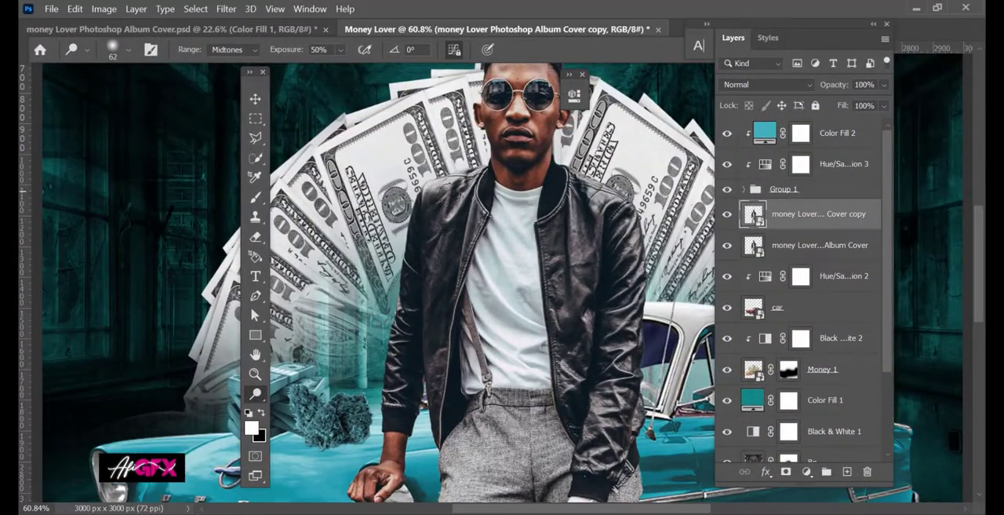
scroll(455, 169, up, 3)
click(455, 181)
click(529, 232)
Dodge the leather highlights on the shoulder and upper sleeve above the model's hand resting on the car, using Midtones at 50% exposure.
scroll(487, 208, up, 2)
scroll(477, 215, down, 1)
mouse_move(478, 215)
mouse_down()
mouse_move(414, 292)
mouse_move(403, 227)
mouse_up()
scroll(344, 225, down, 3)
drag(372, 347, 386, 294)
scroll(439, 205, up, 4)
drag(453, 181, 426, 188)
drag(441, 185, 424, 289)
drag(484, 163, 485, 207)
Dodge the folds of the same sleeve down to the hand on the headlight, with a 22 px brush.
drag(337, 371, 404, 211)
drag(324, 316, 373, 167)
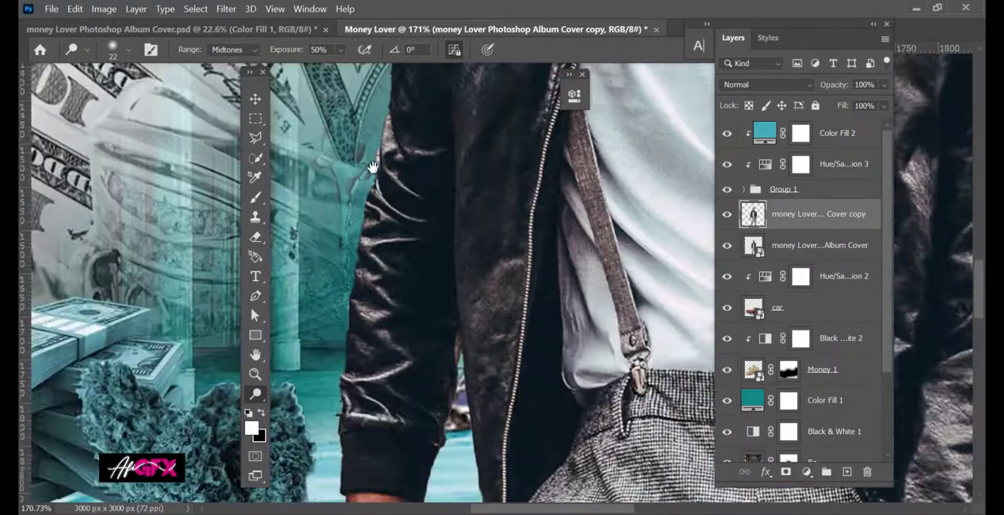
drag(376, 202, 346, 394)
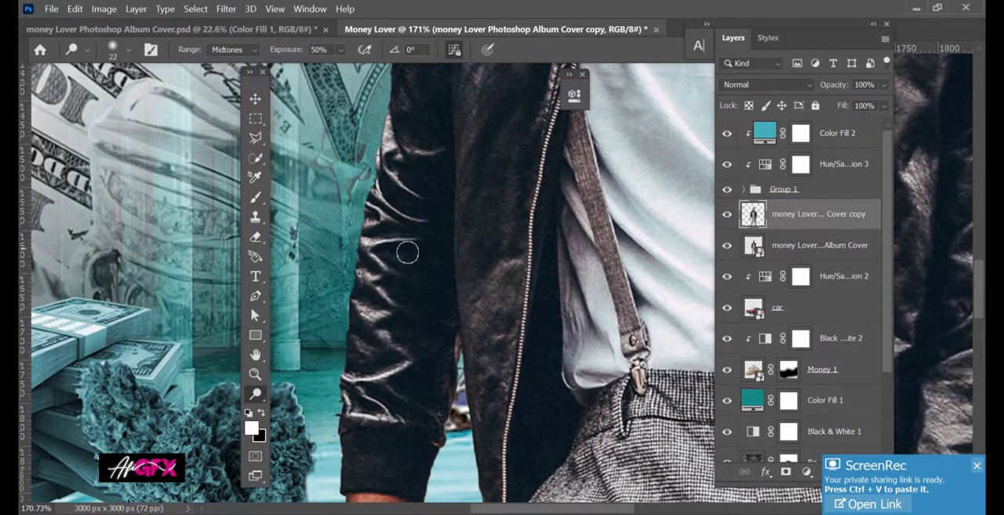
drag(362, 431, 366, 174)
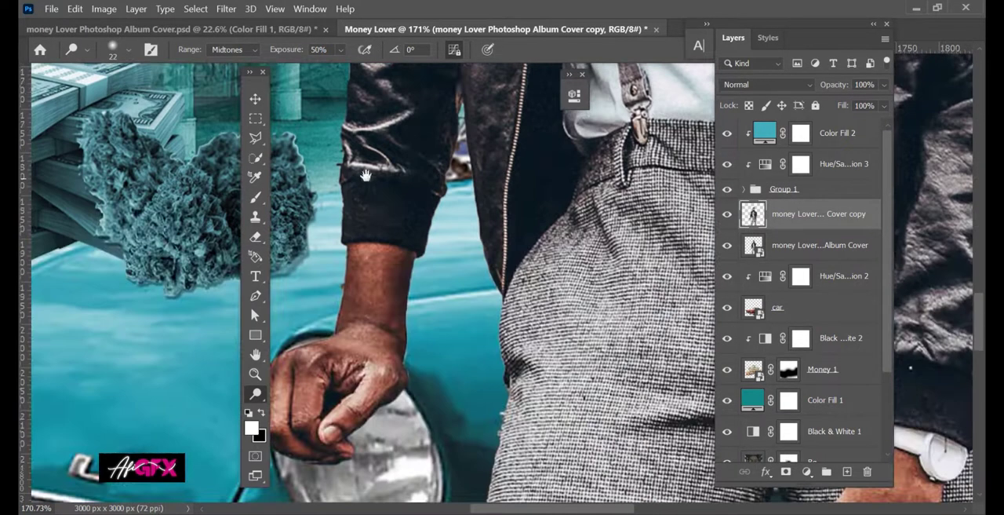
drag(348, 324, 444, 245)
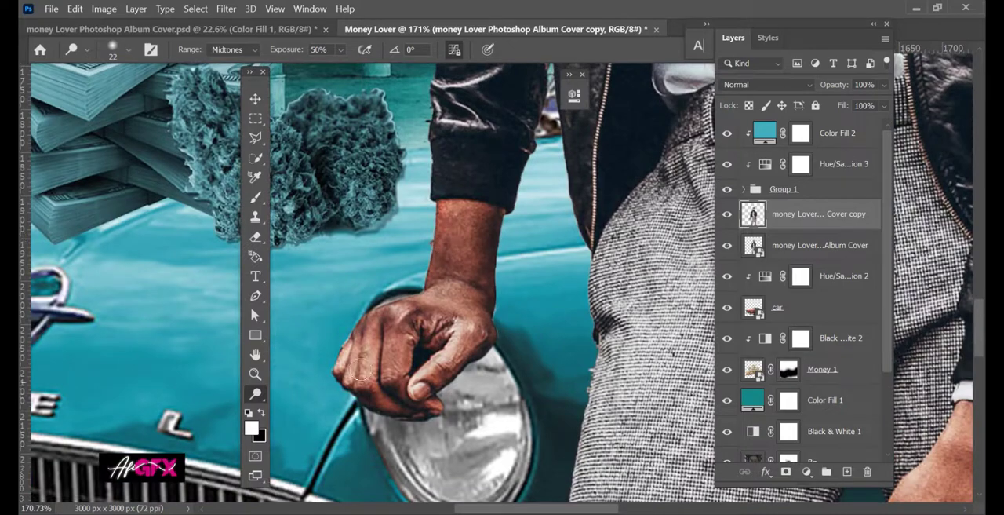
Brighten the folds of the white T-shirt with a 73 px Dodge brush.
drag(540, 271, 383, 351)
drag(452, 118, 412, 440)
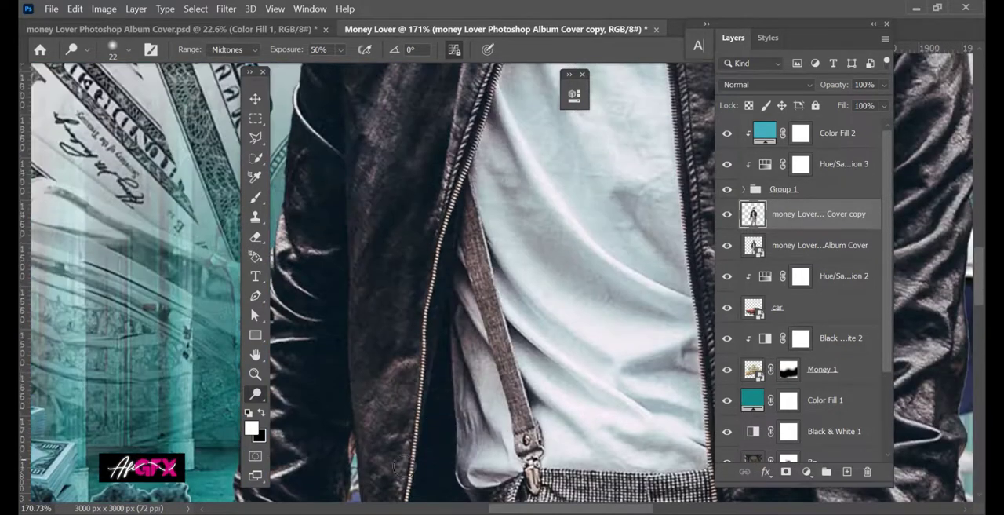
scroll(591, 296, down, 5)
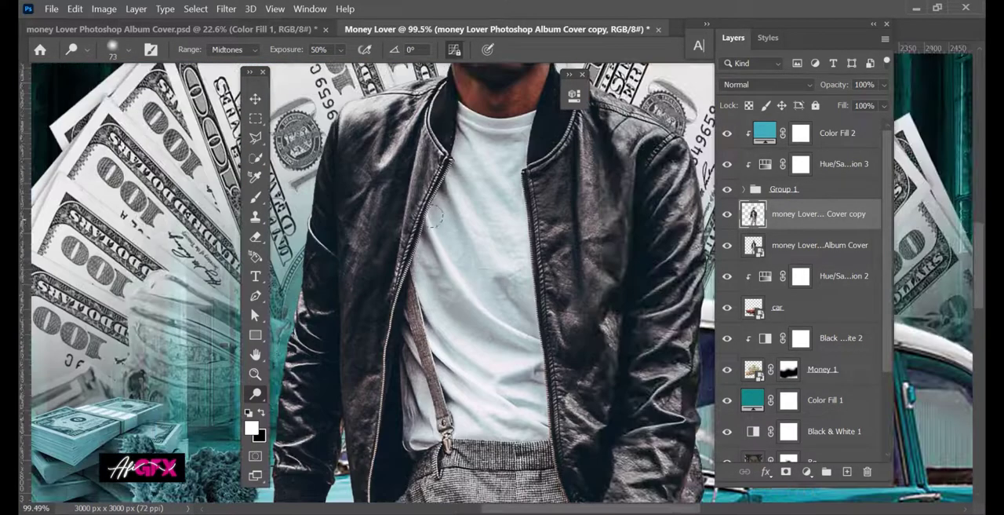
drag(475, 307, 527, 315)
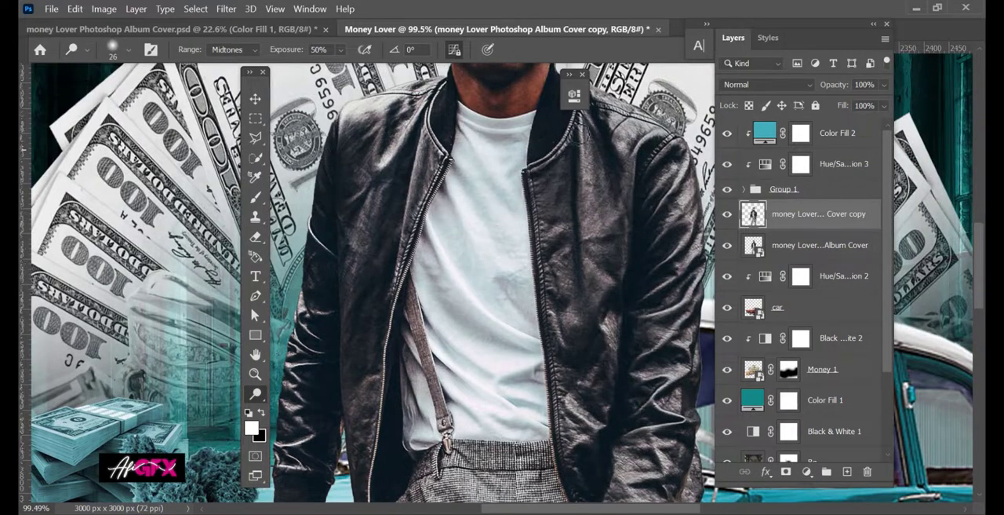
Dodge the creases of the opposite jacket front and sleeve down to the watch with a 26 px brush.
drag(576, 134, 539, 211)
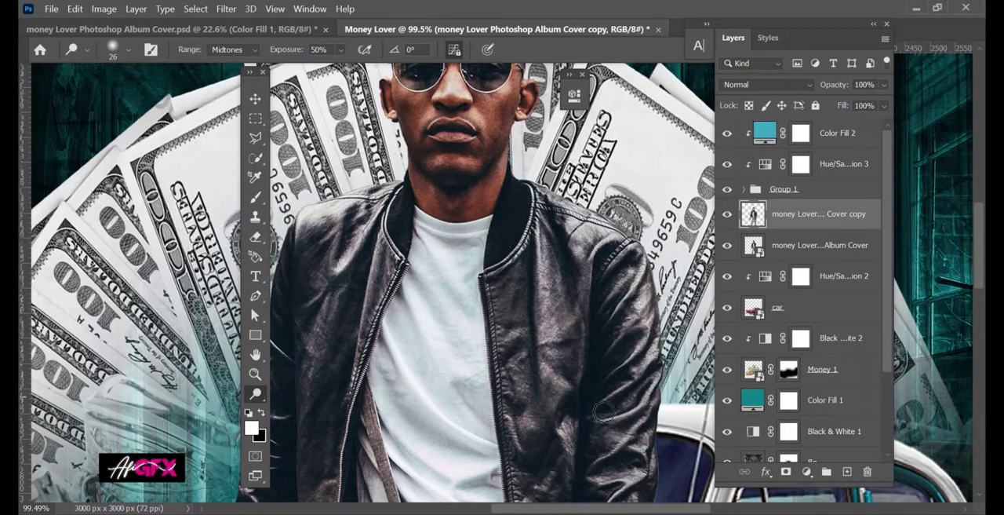
drag(648, 416, 558, 307)
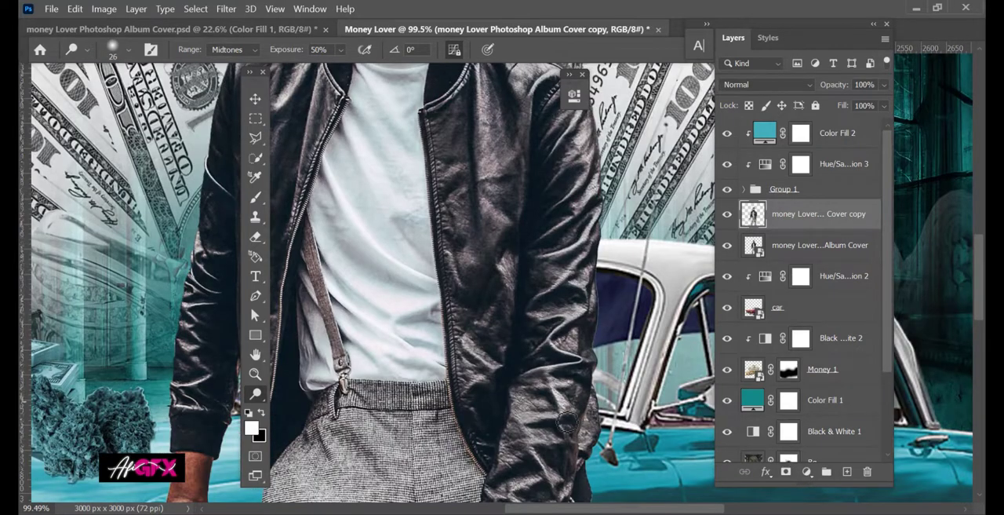
drag(503, 396, 491, 233)
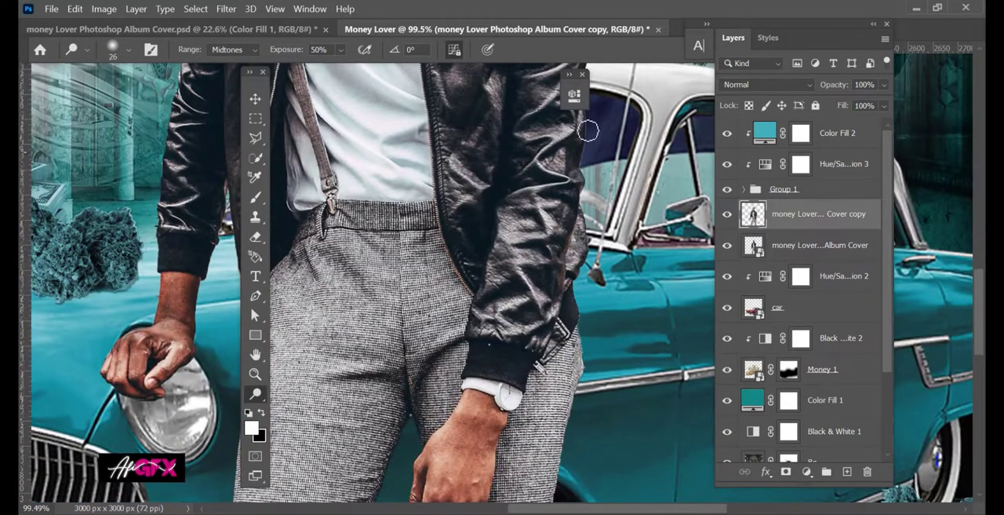
drag(588, 131, 527, 265)
drag(535, 400, 519, 180)
Dodge the lit areas of the grey trousers down both legs with a 55 px brush.
scroll(521, 350, down, 4)
mouse_move(557, 383)
mouse_down()
mouse_move(502, 288)
mouse_move(521, 475)
mouse_move(561, 339)
mouse_up()
drag(454, 233, 445, 233)
drag(445, 230, 423, 271)
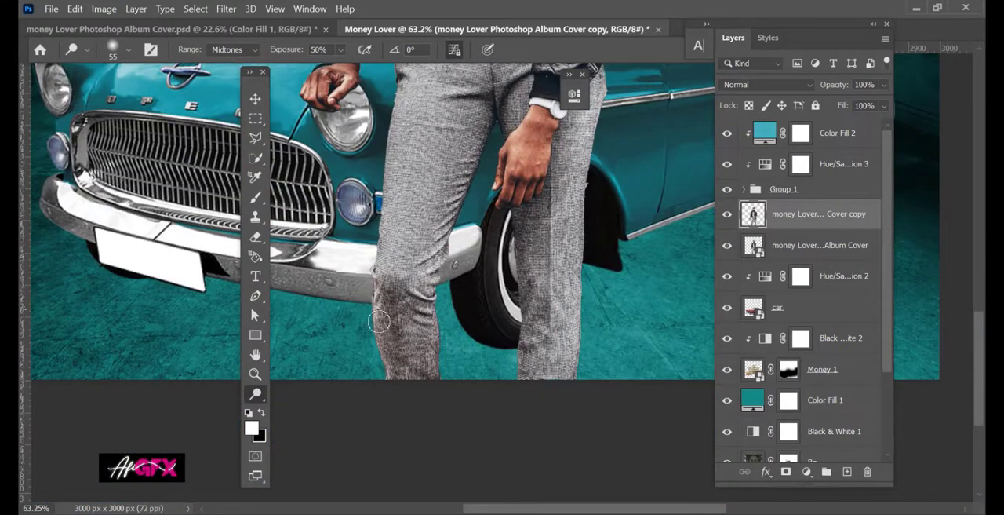
drag(379, 321, 383, 368)
mouse_move(401, 80)
mouse_down()
mouse_move(433, 404)
mouse_move(433, 240)
mouse_up()
Dodge the model's forehead and nose highlights with a 55 px brush and compare the dodged copy with the original.
scroll(425, 185, up, 1)
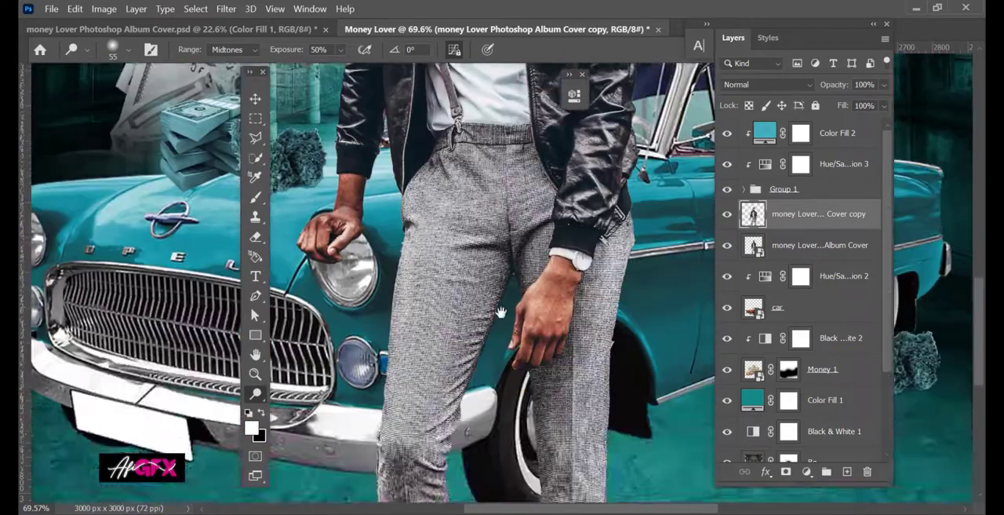
drag(434, 102, 441, 455)
scroll(444, 281, up, 7)
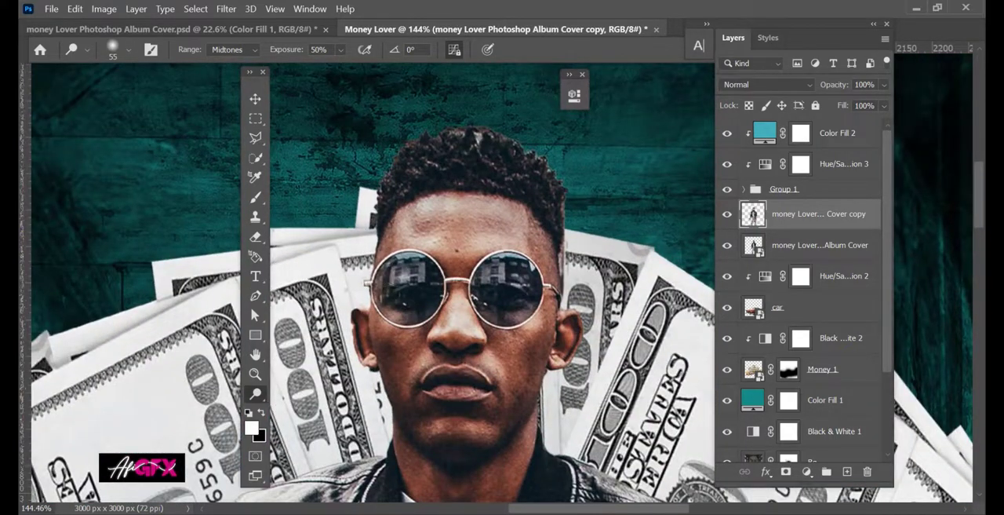
drag(467, 224, 462, 238)
drag(457, 327, 452, 306)
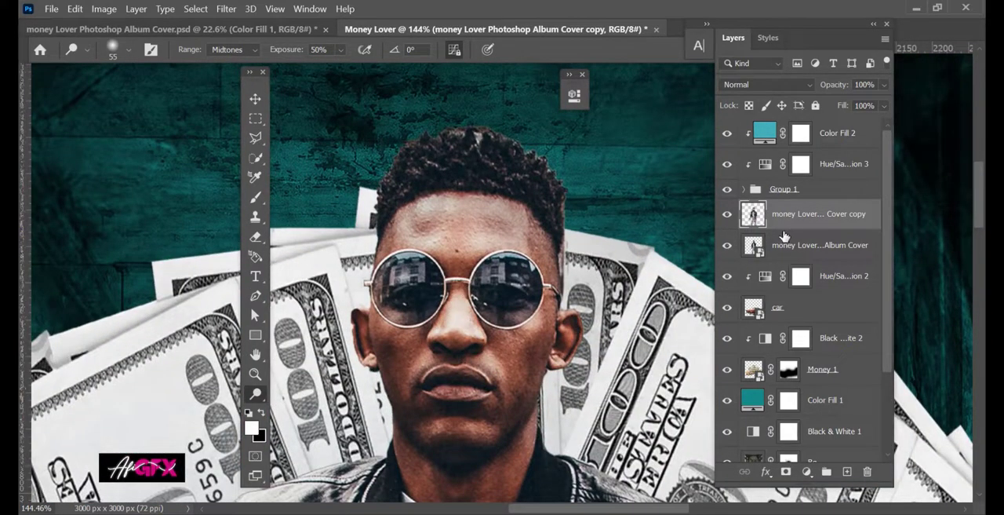
scroll(552, 289, down, 8)
drag(562, 377, 513, 209)
click(727, 215)
click(728, 215)
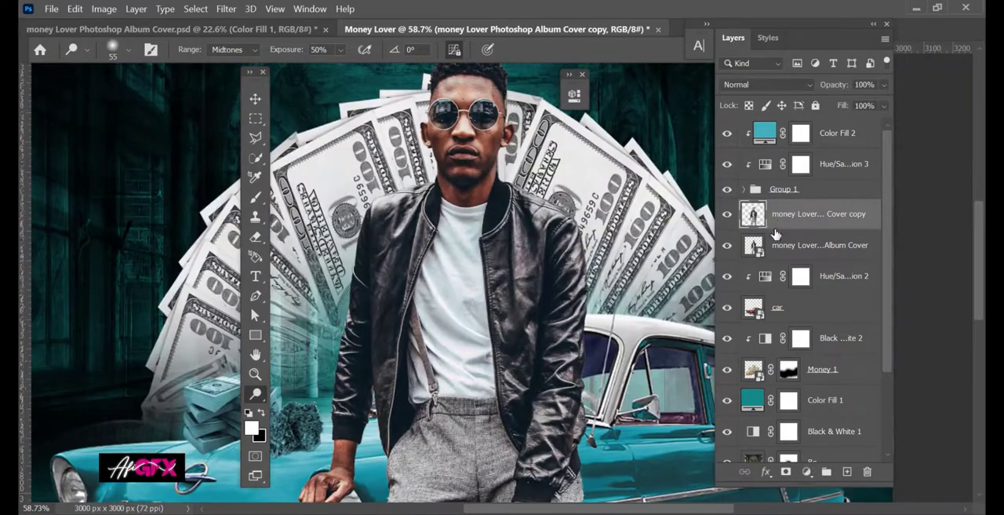
Duplicate the dodged model layer and choose the Smudge Tool at 17% strength for skin smoothing.
key(ctrl+j)
scroll(448, 66, up, 6)
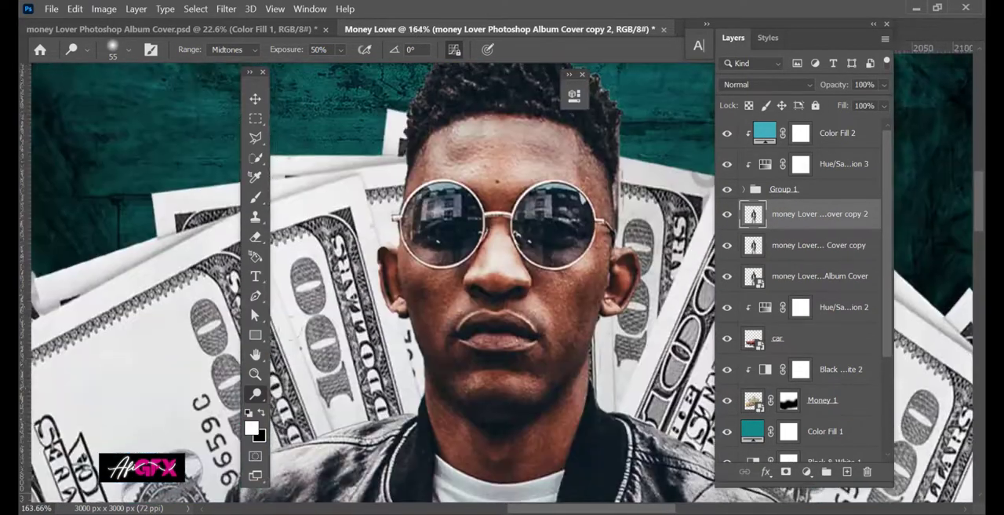
right_click(259, 399)
click(314, 367)
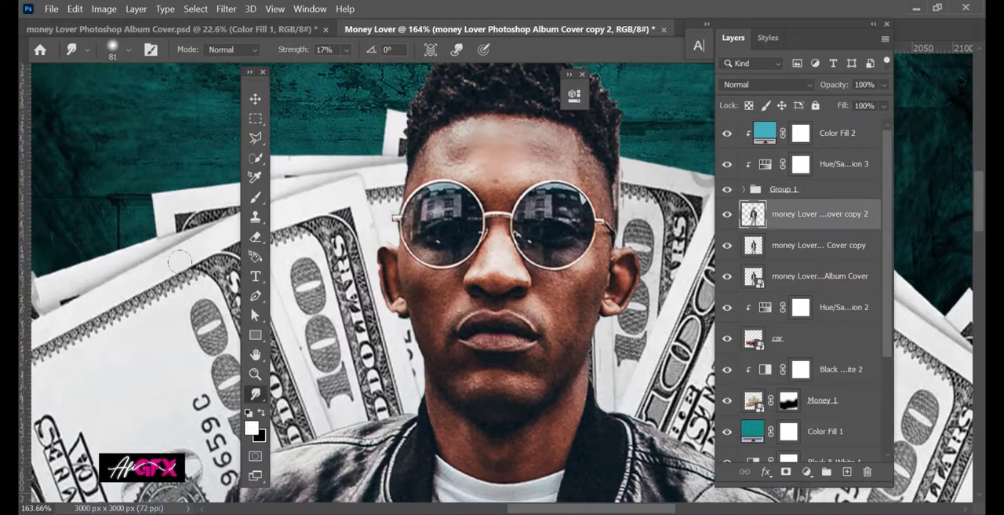
Smooth the forehead skin with the Mixer Brush at Wet 5%, Load 6%, Mix 15% and Flow 14%.
right_click(255, 197)
click(337, 239)
scroll(526, 249, up, 3)
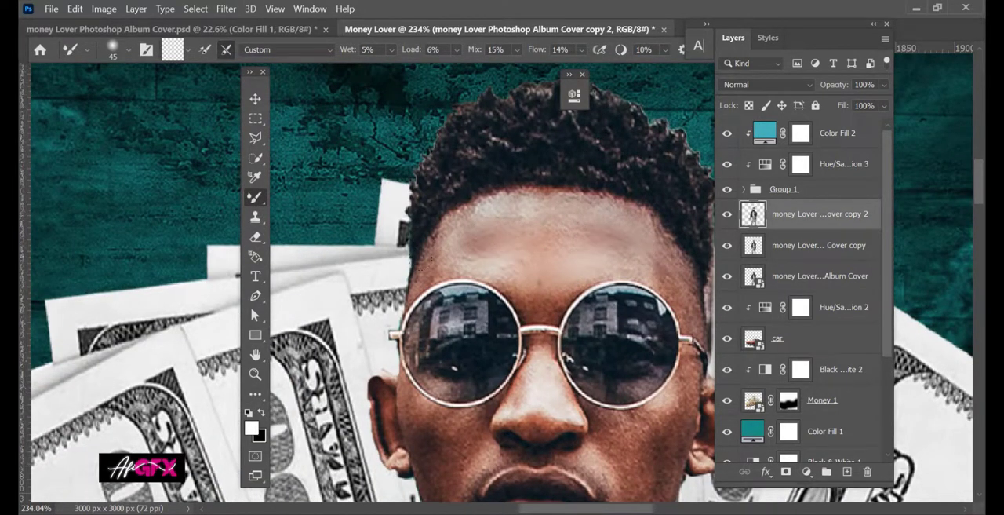
drag(506, 278, 493, 278)
drag(546, 293, 419, 152)
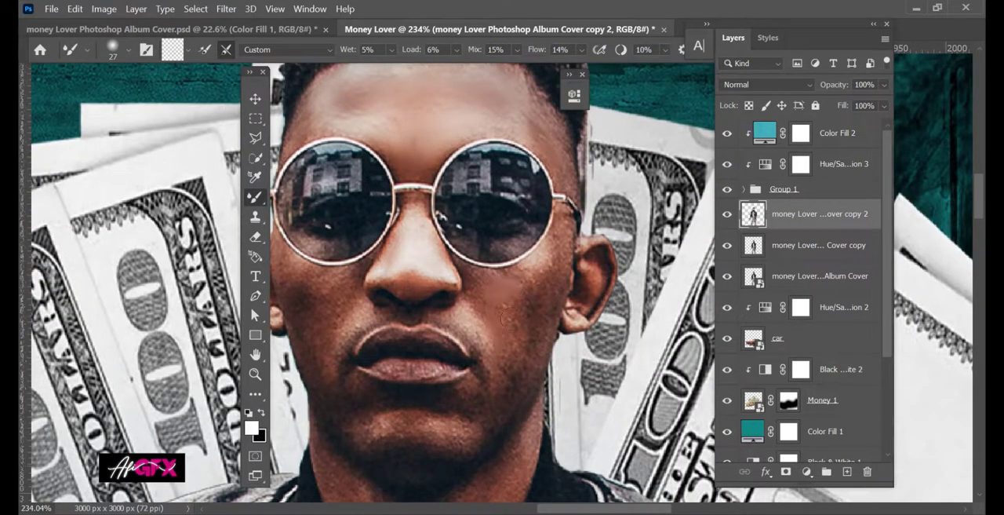
Smooth the skin on the cheeks, jaw and chin with the Mixer Brush at 43 px.
alt+right_click(540, 280)
drag(488, 289, 599, 268)
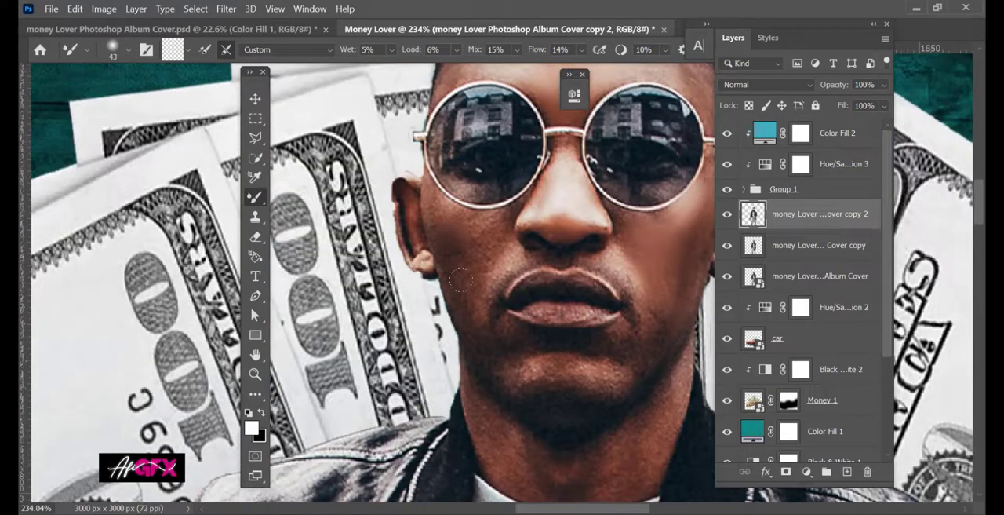
drag(521, 355, 400, 295)
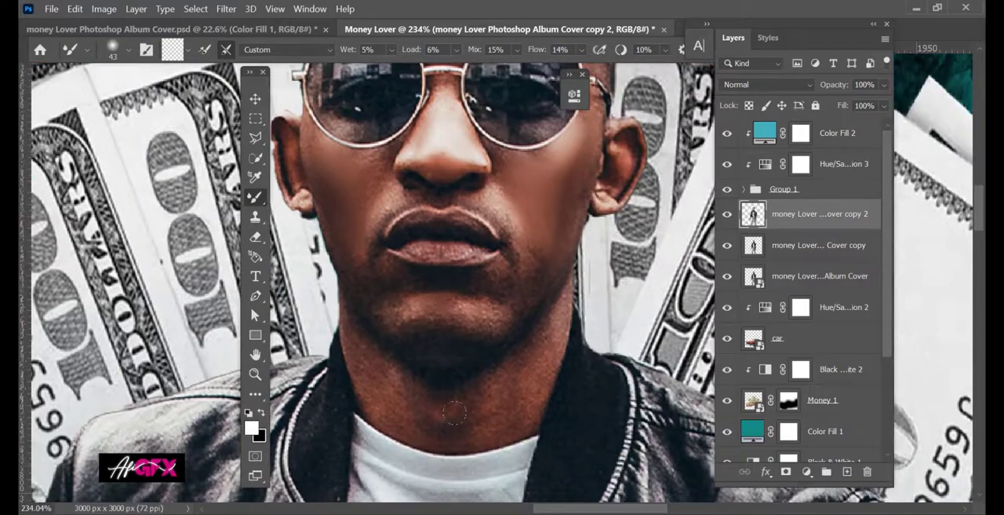
Smooth the skin of the hand wearing the watch, reducing the Mixer Brush from 61 px to 31 px for the fingers.
scroll(557, 353, down, 15)
drag(557, 463, 479, 278)
scroll(493, 312, up, 14)
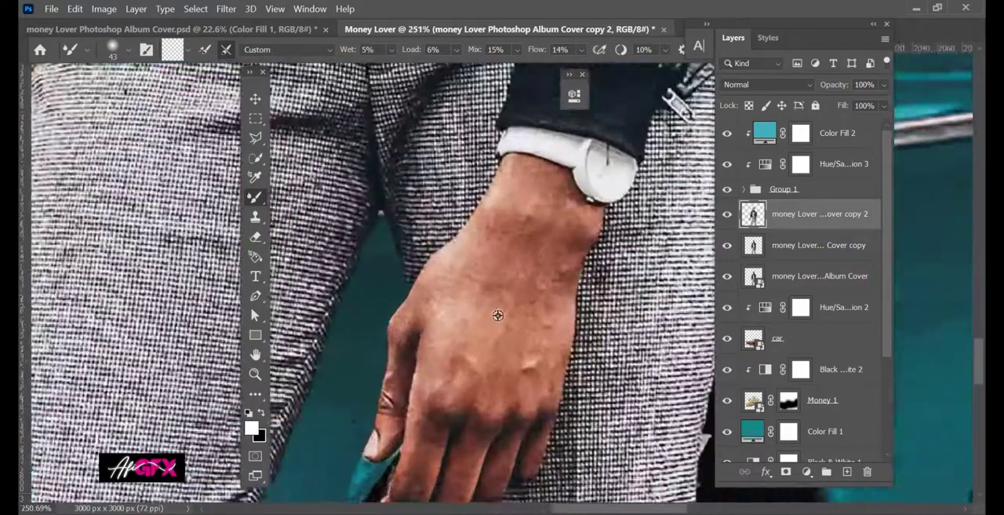
scroll(510, 290, down, 4)
alt+right_click(582, 250)
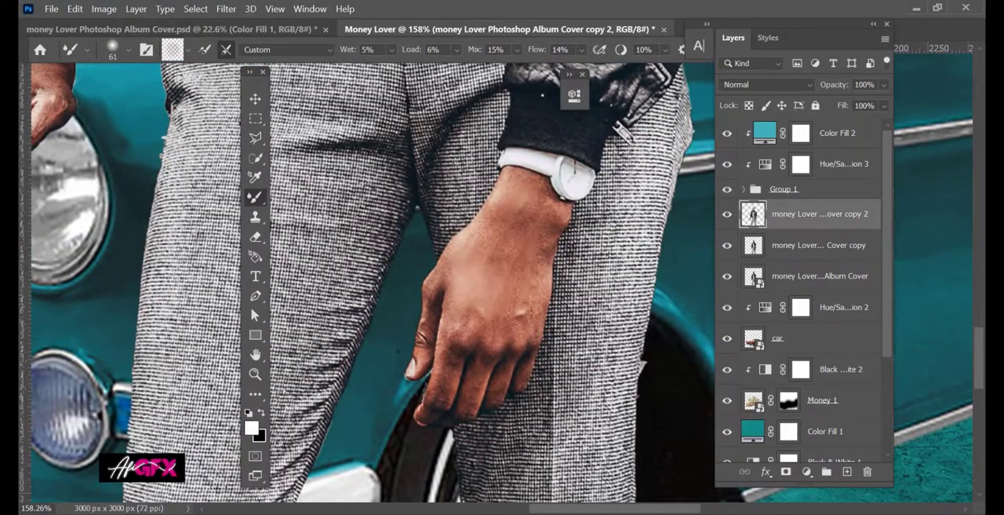
mouse_move(477, 294)
mouse_down()
mouse_move(456, 249)
mouse_move(402, 330)
mouse_up()
scroll(455, 271, up, 6)
alt+right_click(438, 259)
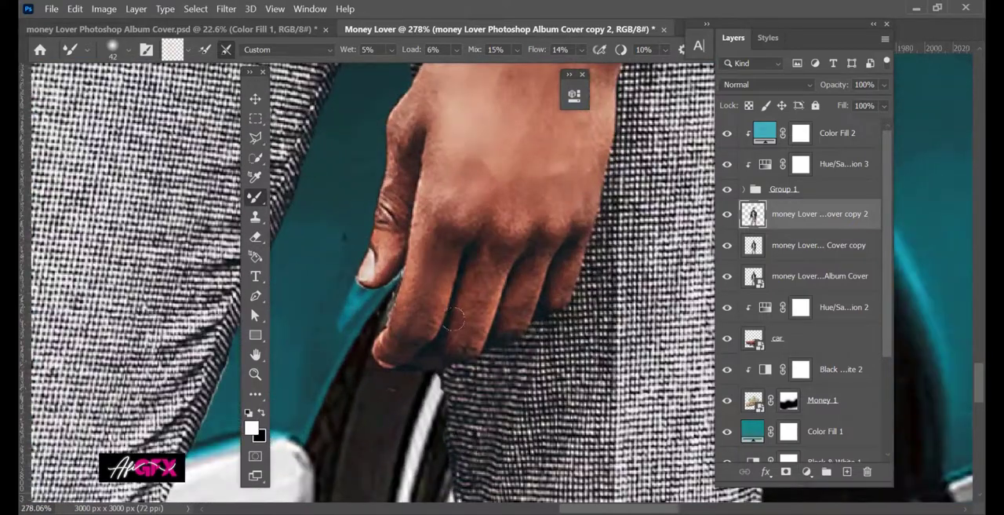
drag(510, 226, 506, 262)
alt+right_click(448, 264)
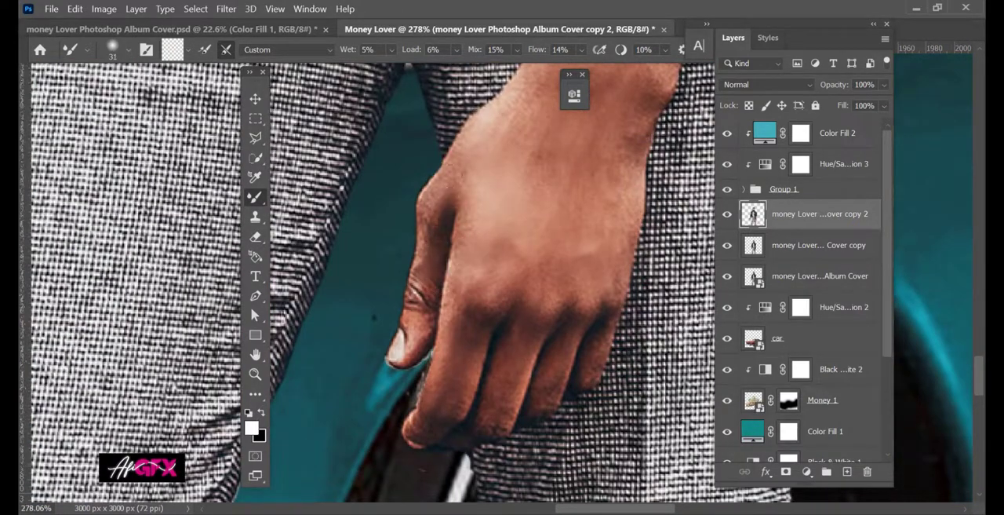
Smooth the skin of the forearm and hand resting on the car's headlight with the 31 px Mixer Brush.
scroll(538, 318, down, 10)
scroll(463, 266, up, 8)
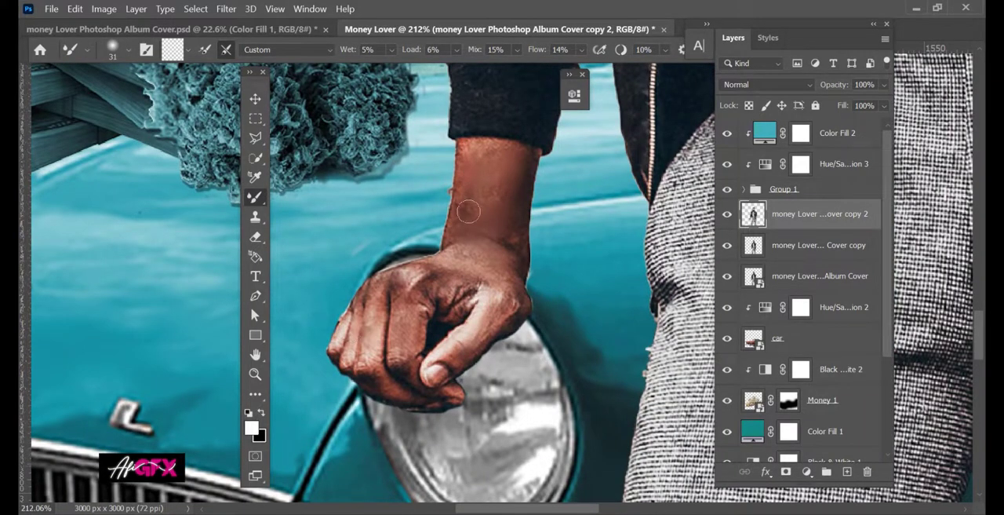
scroll(486, 146, down, 8)
Lower the opacity of the smoothed model layer to 66%.
scroll(463, 157, up, 5)
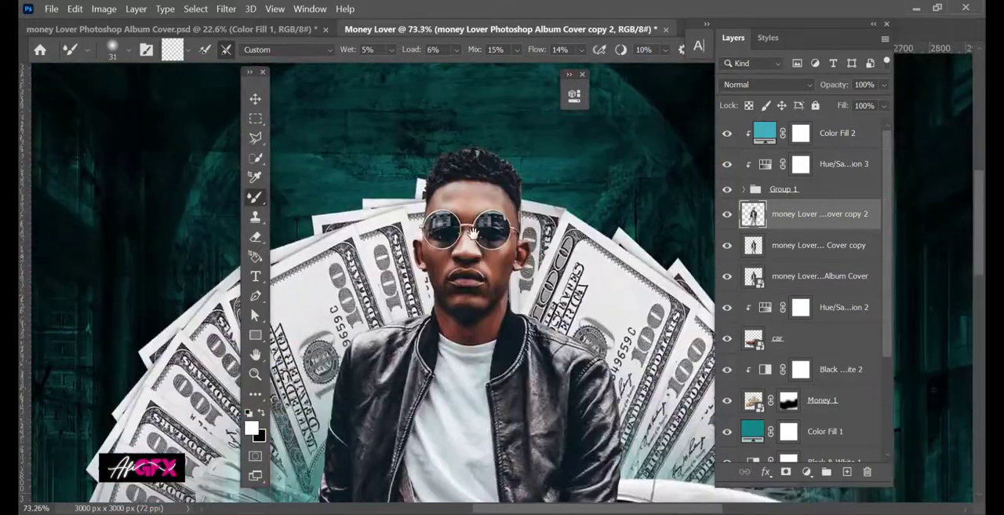
click(885, 84)
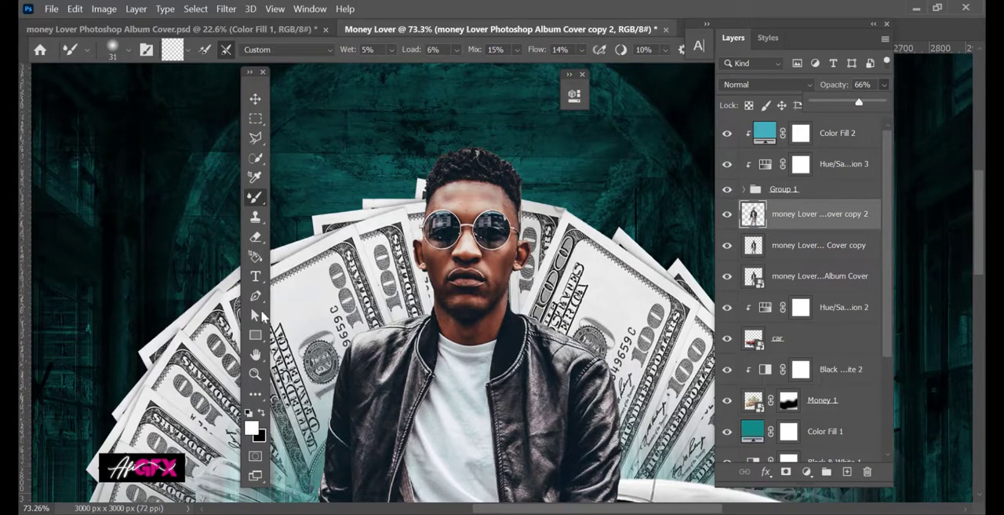
Dodge the reflections in the sunglasses lenses with a 24 px brush, range Midtones and exposure 50%.
click(255, 394)
click(317, 393)
scroll(499, 290, up, 1)
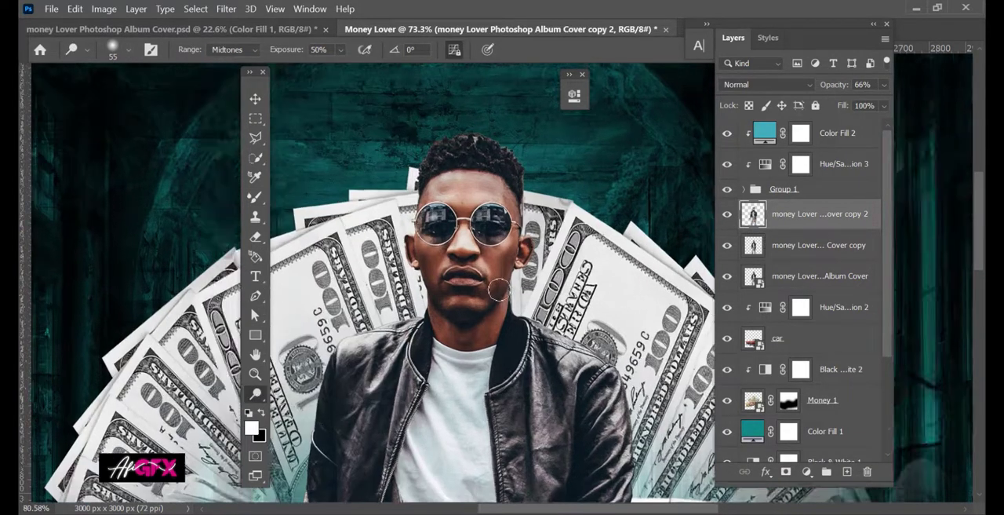
scroll(499, 291, up, 10)
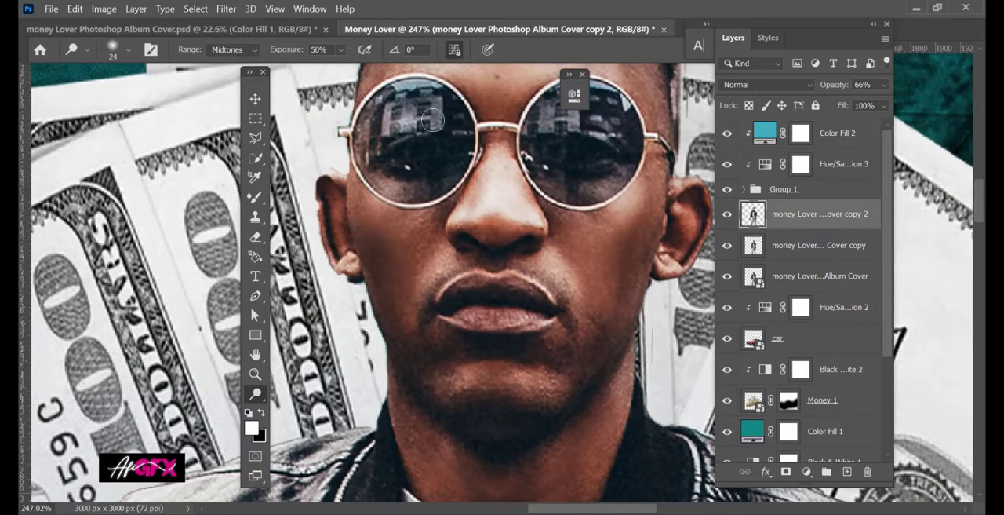
scroll(367, 269, down, 12)
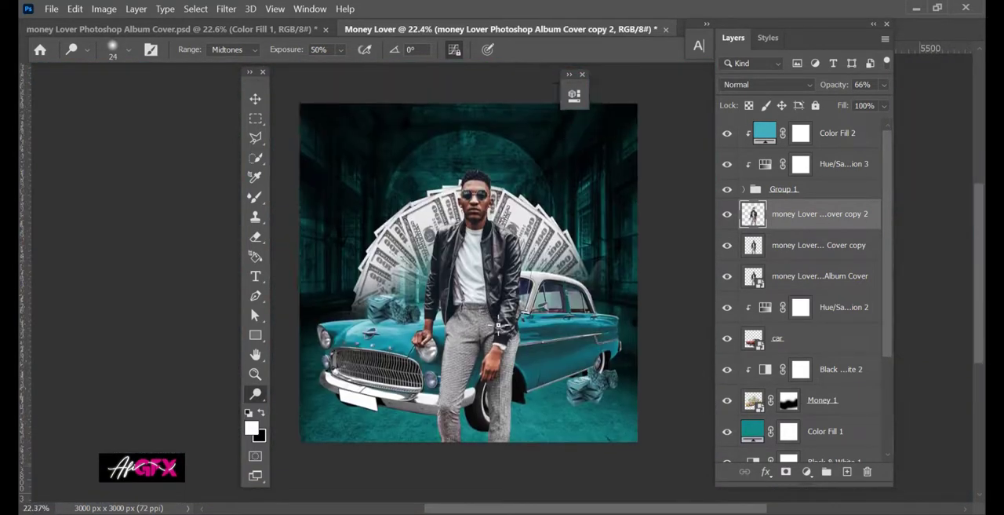
scroll(600, 324, up, 1)
Group the three model layers and name the group "model".
key(v)
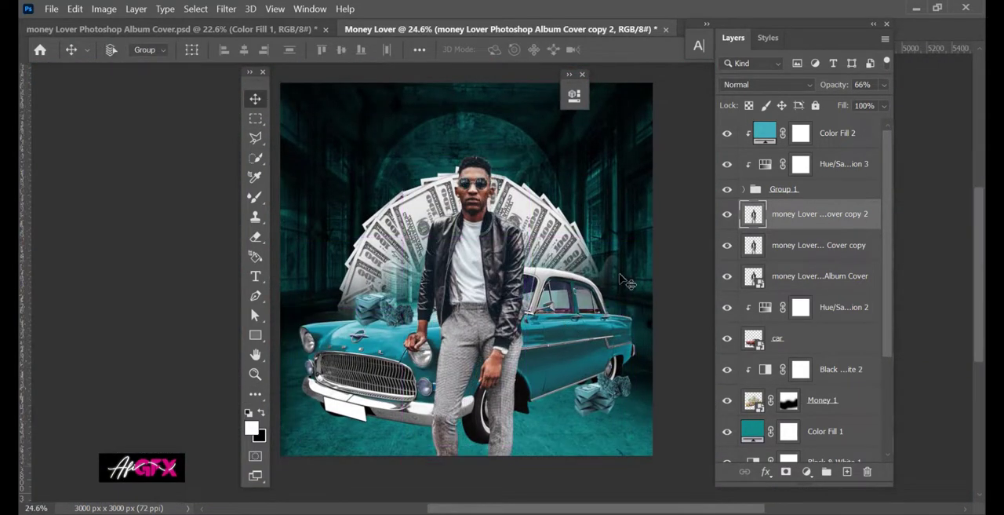
drag(518, 276, 524, 291)
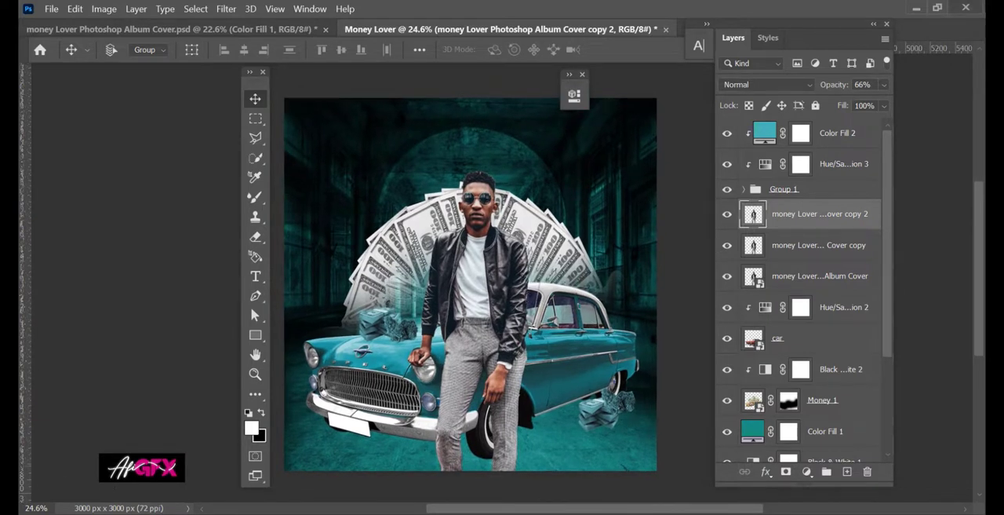
shift+click(809, 281)
key(ctrl+g)
click(728, 209)
click(728, 208)
double_click(775, 208)
text(model)
key(Return)
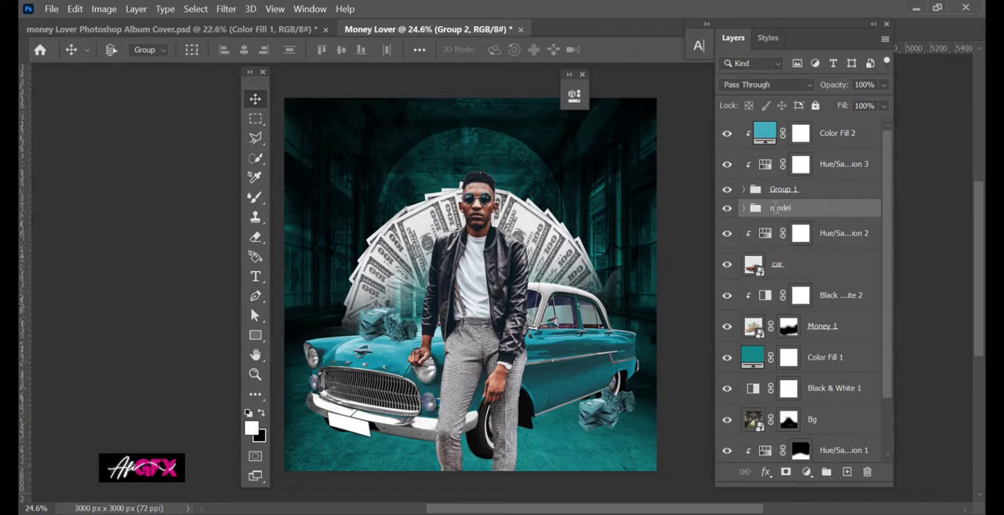
Create a new layer directly above Color Fill 1 and choose the Brush Tool.
click(832, 235)
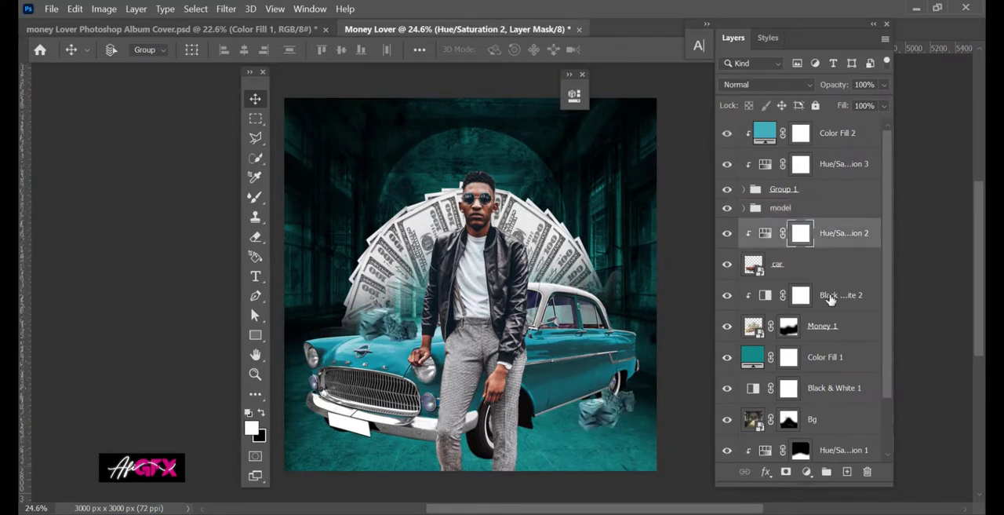
click(830, 357)
key(ctrl+shift+alt+n)
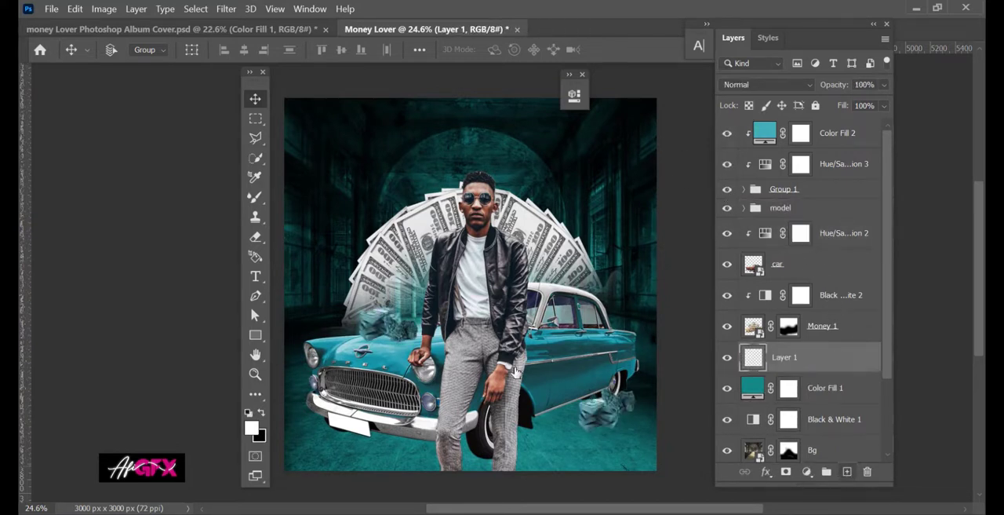
right_click(255, 200)
click(310, 197)
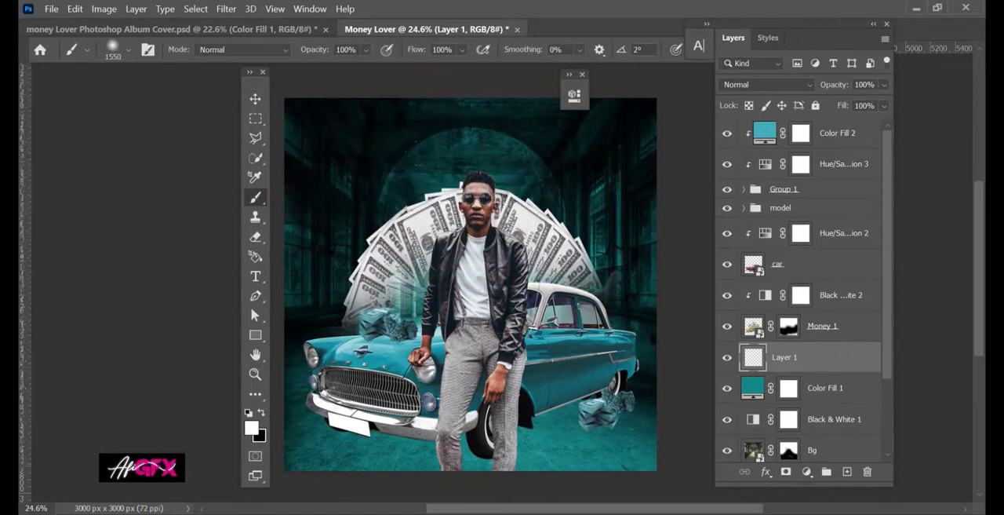
Paint a soft white glow behind the model with a 1577 px brush and blend that layer as Overlay.
click(466, 204)
drag(471, 269, 445, 269)
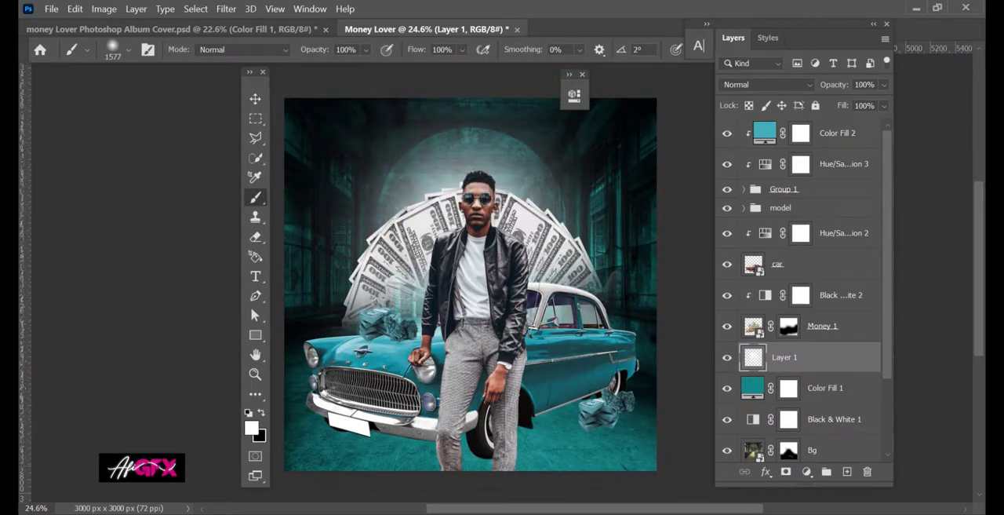
click(467, 192)
click(469, 196)
click(745, 86)
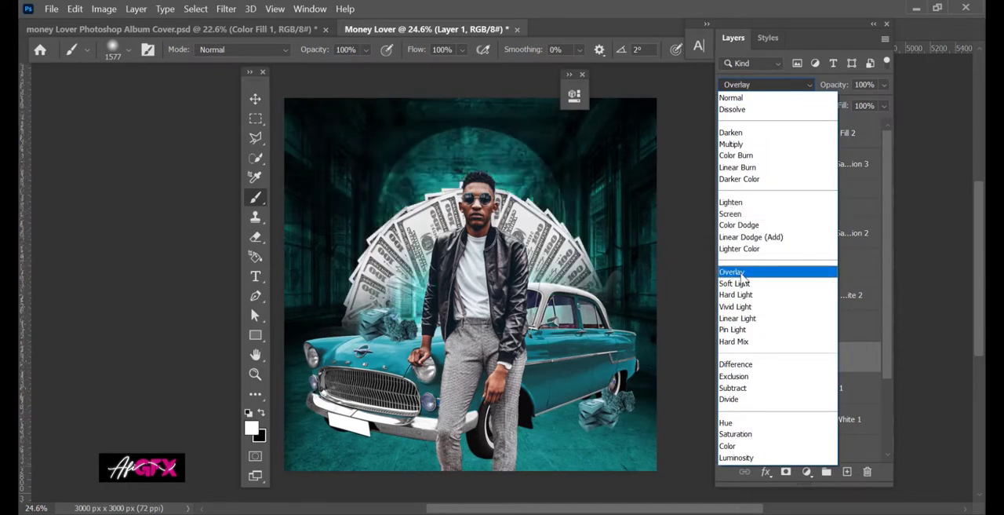
click(725, 270)
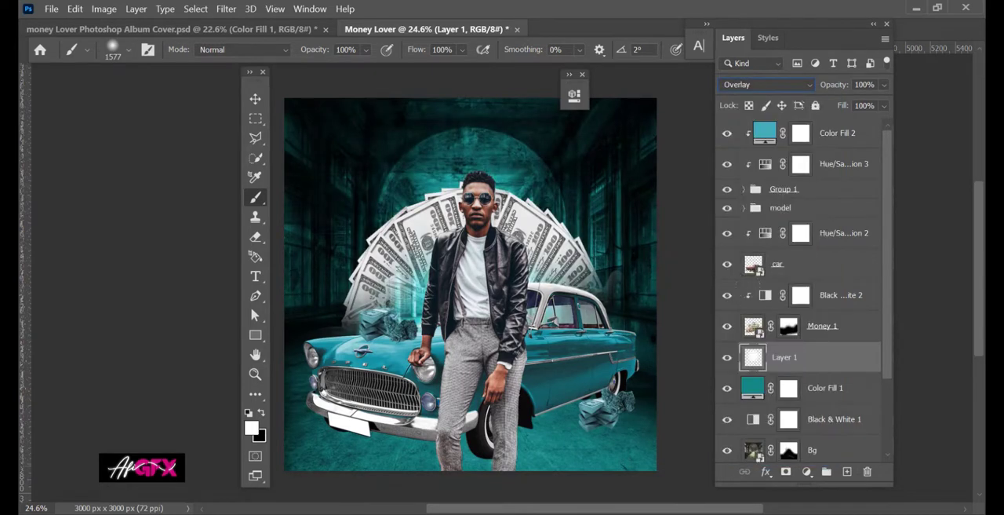
Paint a soft white glow on a new layer above Black & White 2 and set its opacity to 73%.
click(828, 307)
click(847, 472)
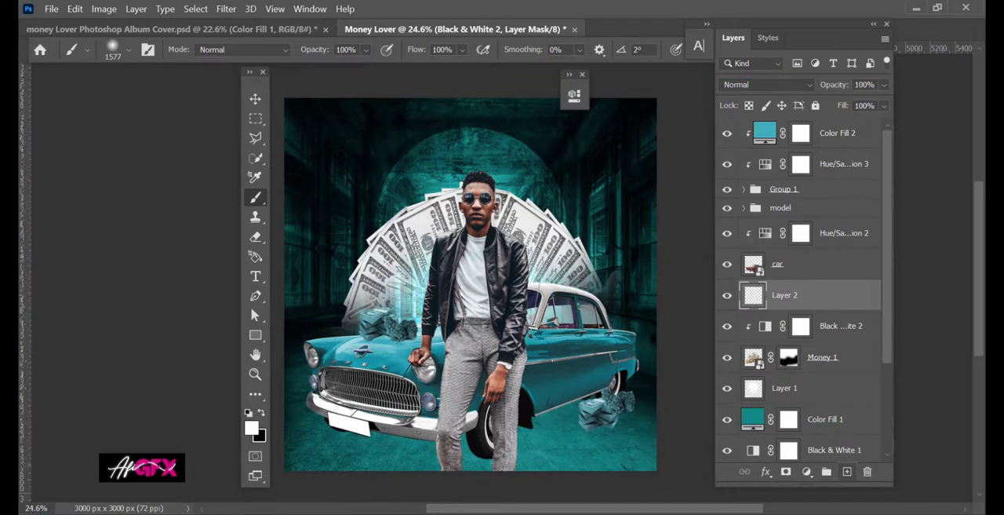
click(765, 84)
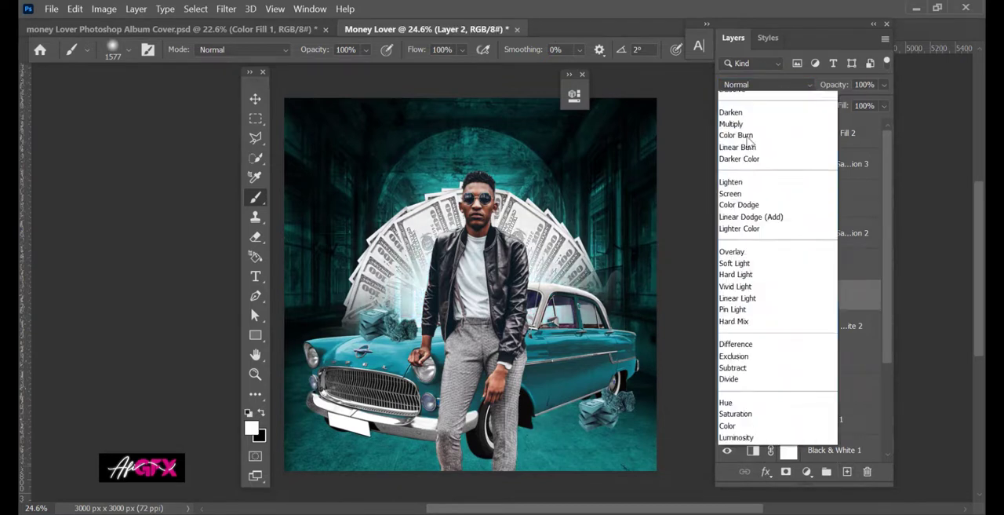
click(875, 90)
click(884, 85)
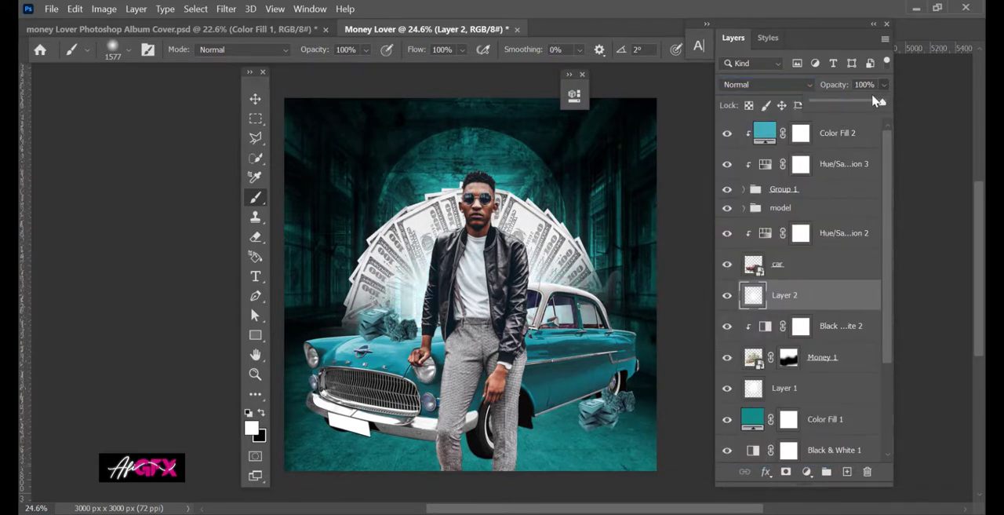
drag(879, 101, 864, 104)
drag(603, 232, 598, 212)
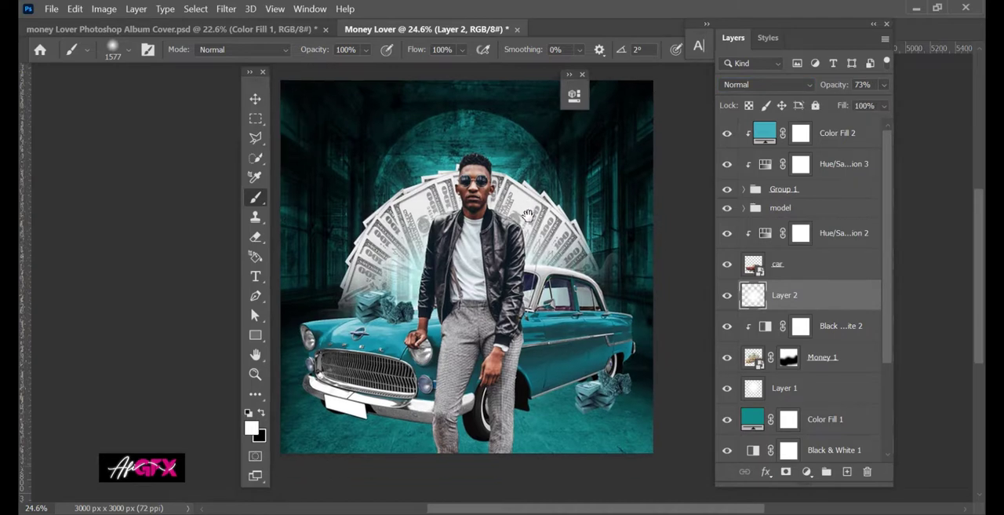
Add an Inner Shadow to the model group, coloured light teal sampled from the artwork.
click(255, 100)
scroll(538, 297, down, 3)
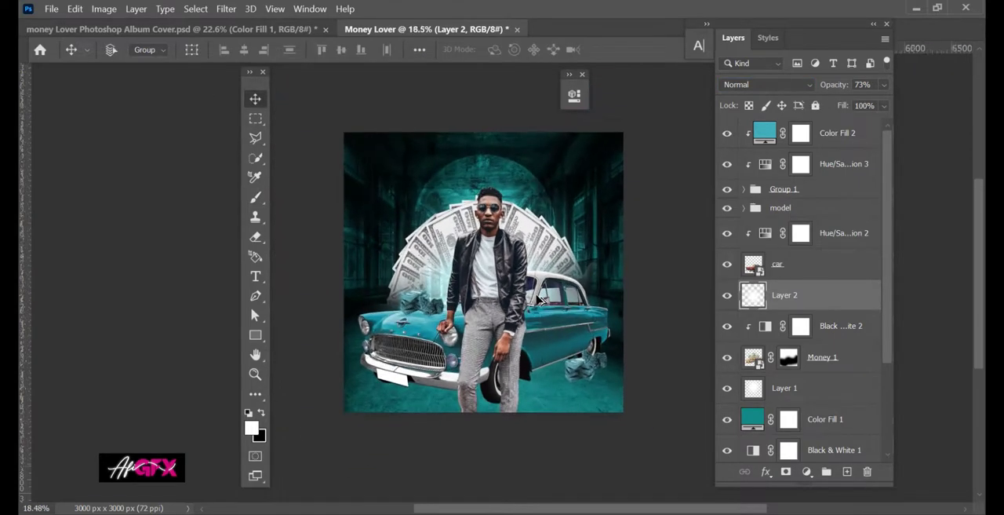
scroll(537, 297, up, 6)
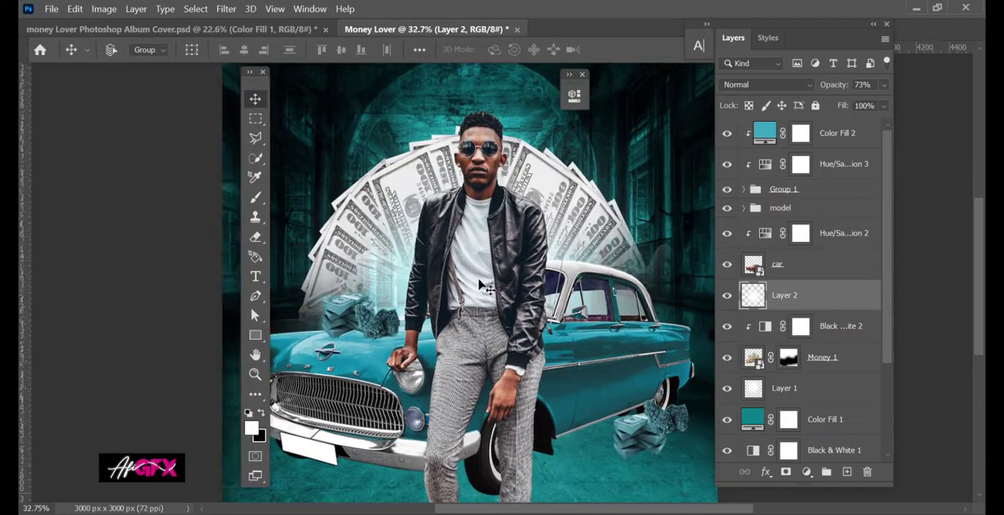
click(829, 208)
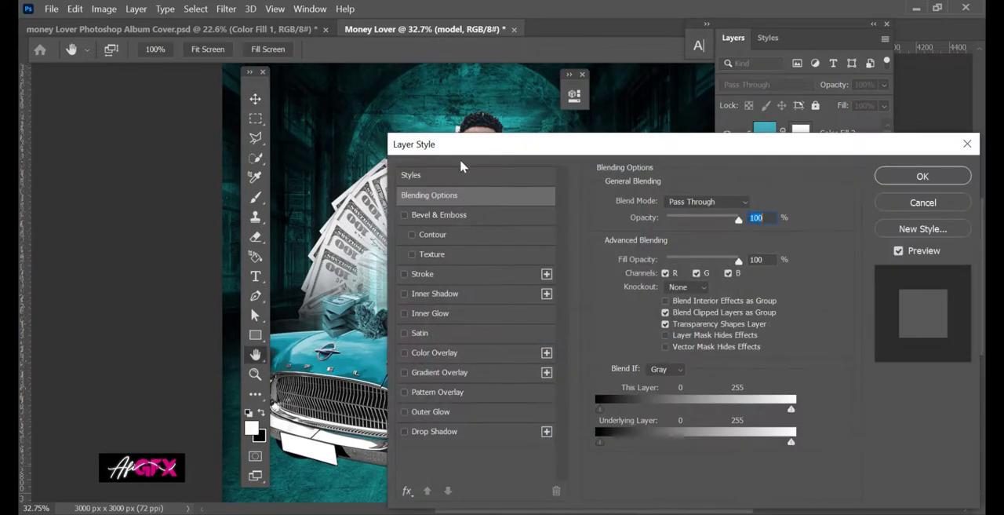
drag(460, 156, 663, 32)
click(504, 241)
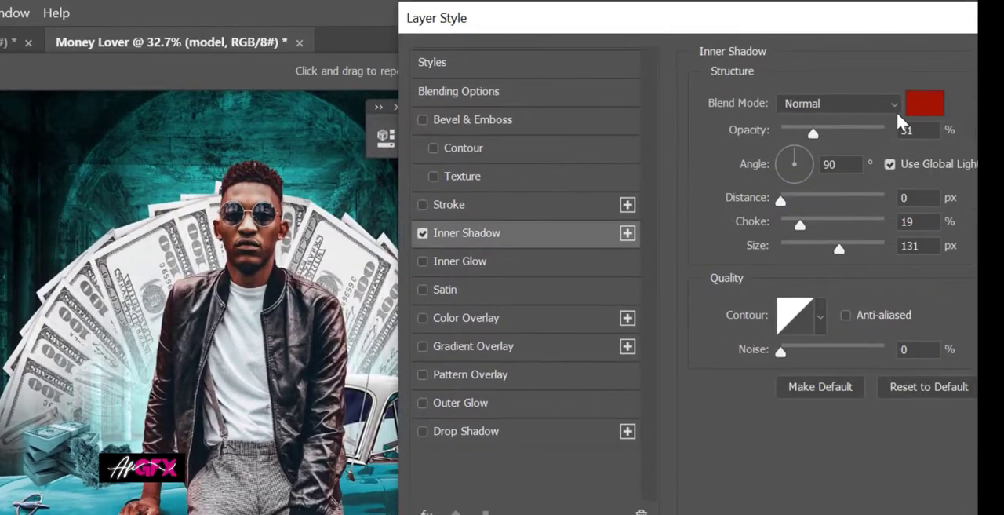
click(918, 105)
click(403, 215)
click(383, 423)
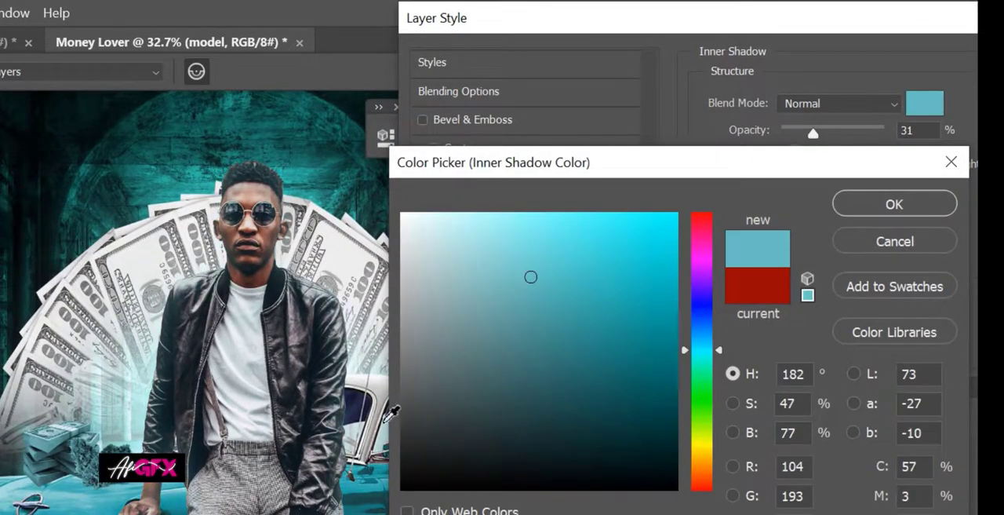
click(895, 214)
Set the inner shadow to Overlay with 100% opacity, 31% choke and 142 px size, and apply it.
drag(813, 133, 905, 149)
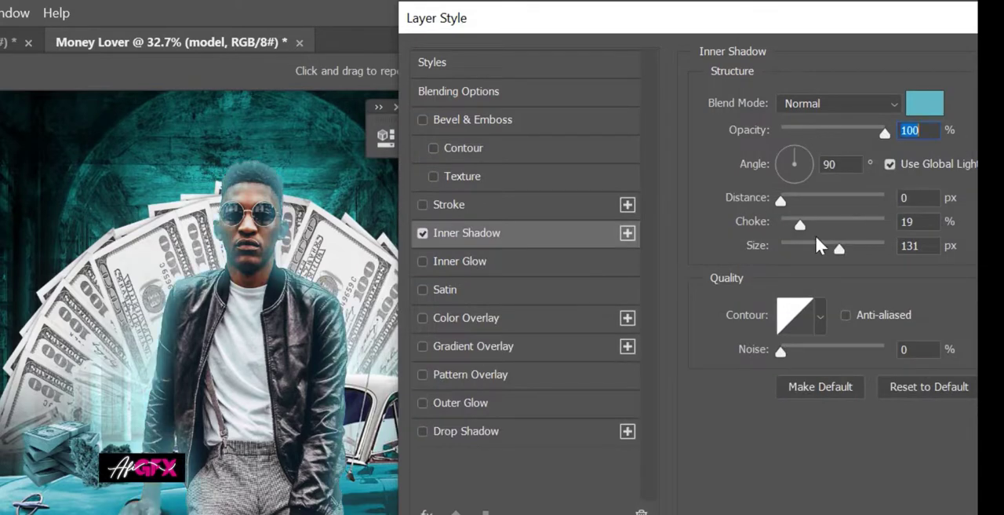
drag(815, 244, 847, 248)
click(792, 103)
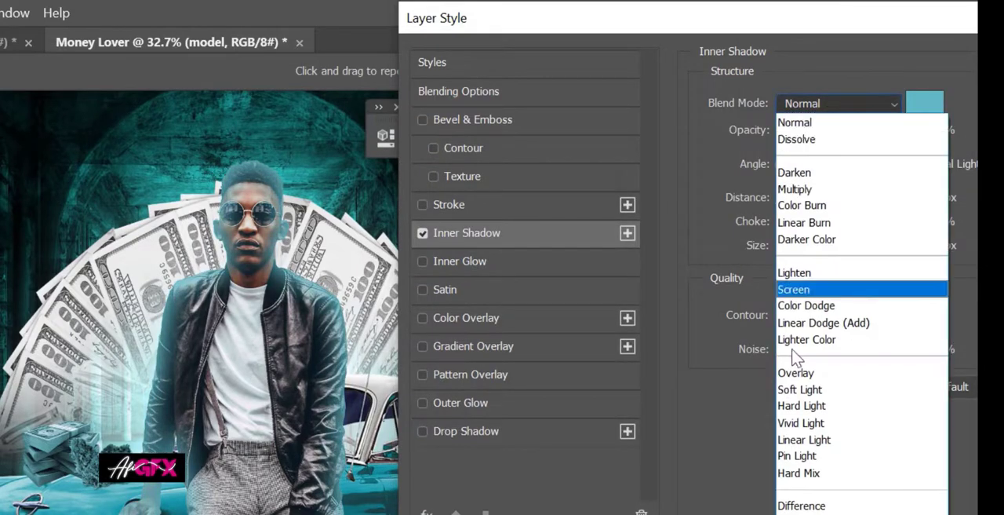
click(796, 371)
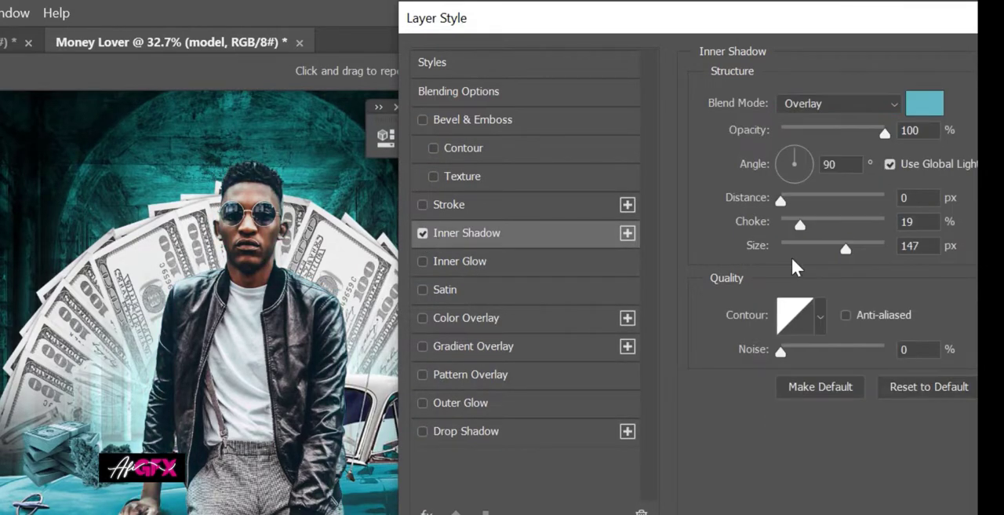
drag(828, 251, 814, 226)
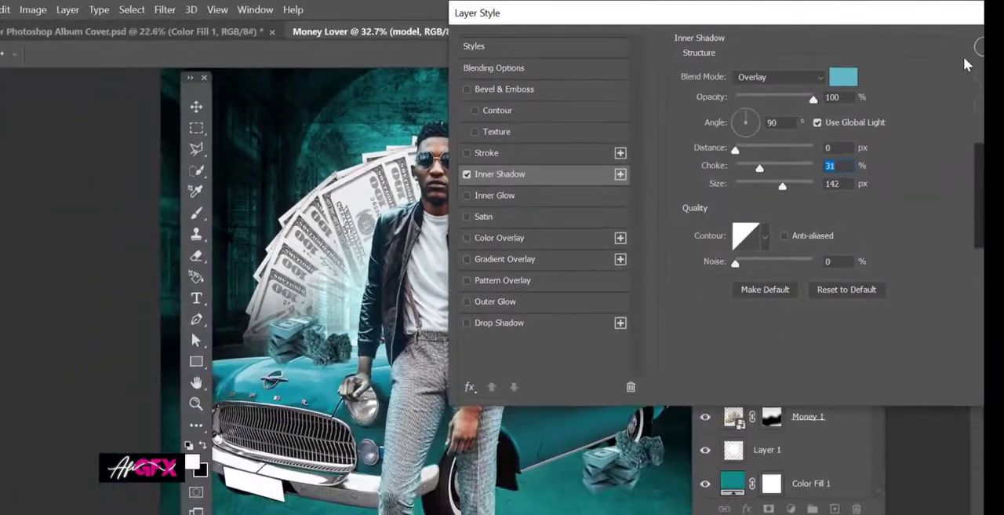
click(975, 49)
Separate the model group's inner shadow effect into its own layer, select that layer and choose the Eraser at 270 px.
right_click(794, 223)
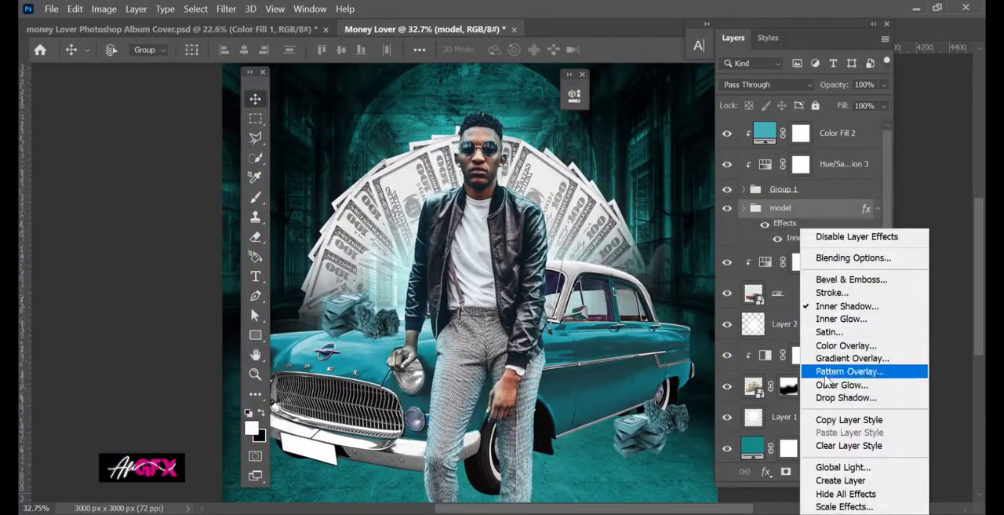
click(834, 478)
drag(560, 283, 563, 261)
click(727, 215)
click(727, 215)
click(813, 215)
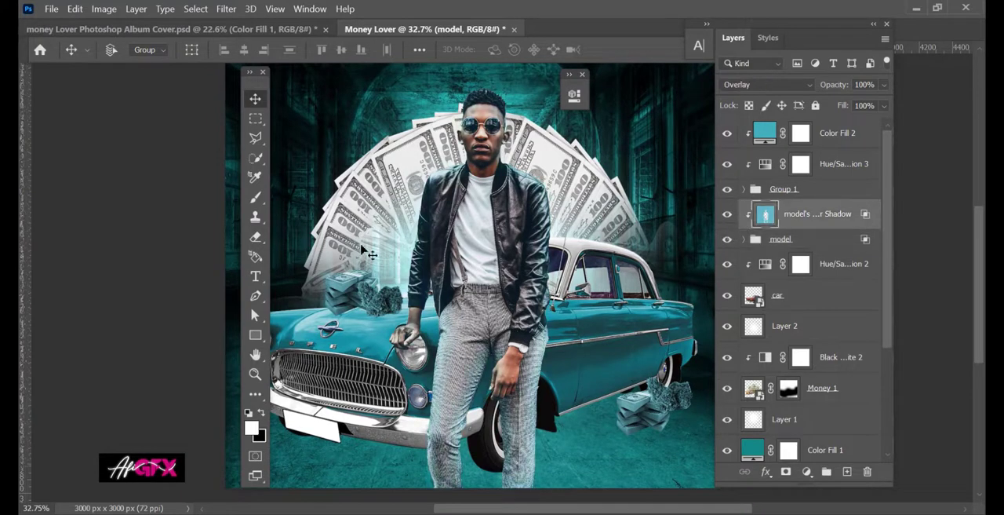
click(255, 237)
scroll(402, 349, up, 1)
scroll(402, 349, up, 1)
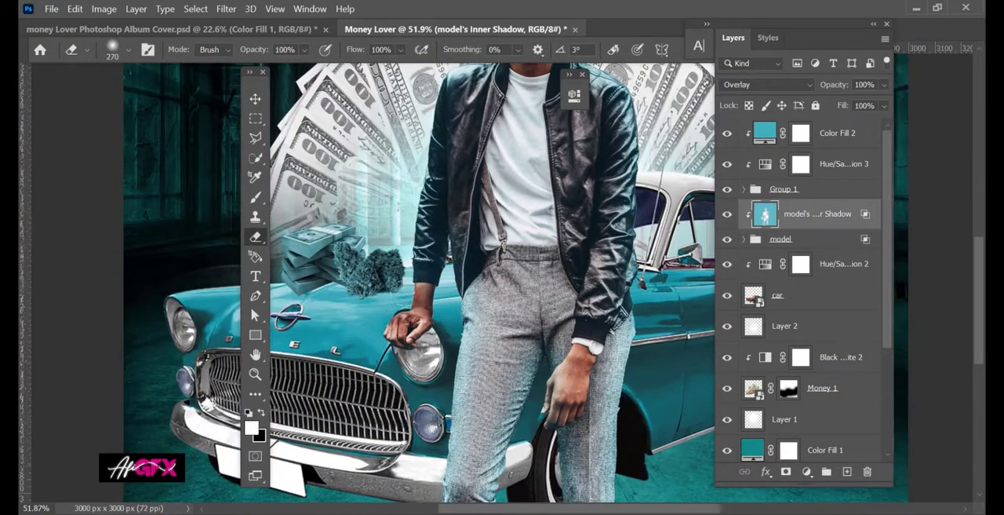
scroll(550, 351, down, 1)
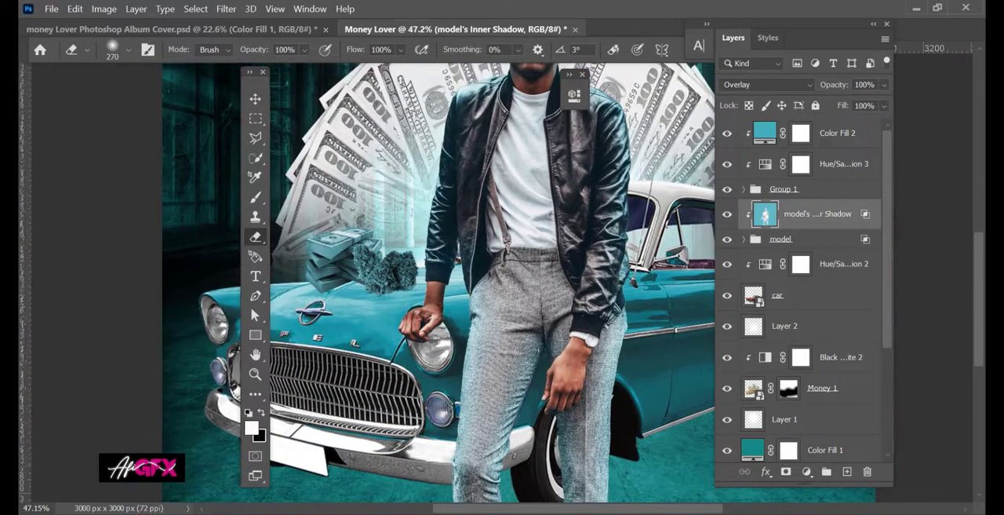
scroll(542, 493, down, 1)
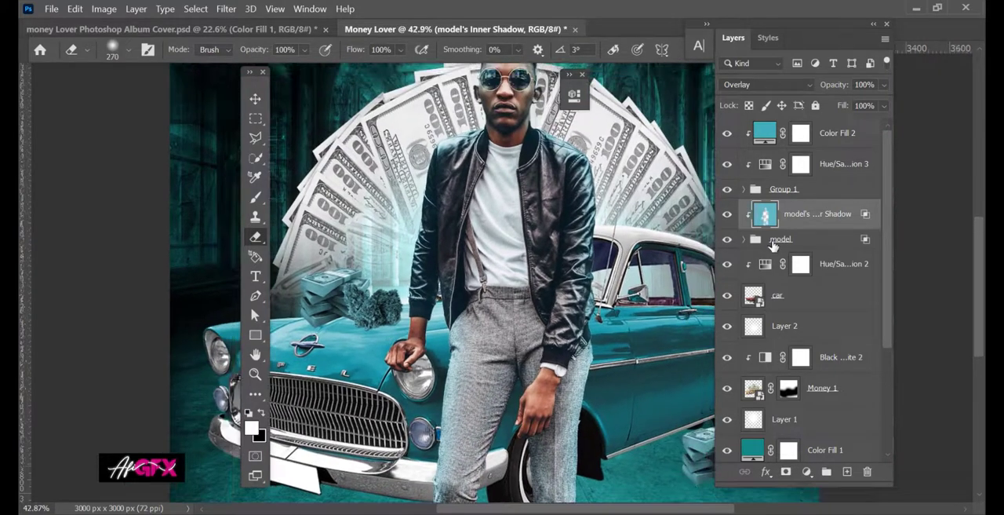
Add a white (ffffff) Inner Shadow to the model group: Overlay, 100% opacity, angle 141°, choke 13% and size 32 px.
click(798, 243)
double_click(799, 249)
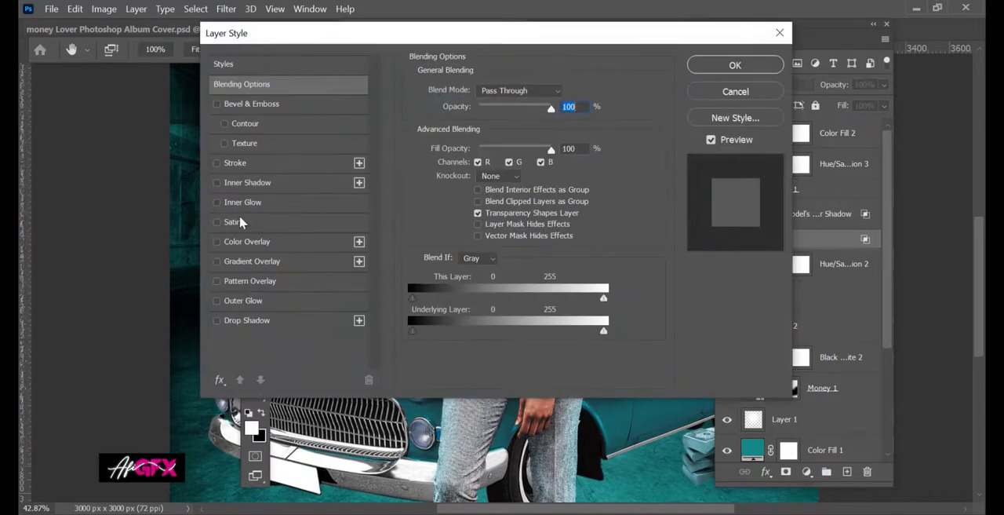
click(254, 183)
drag(323, 43, 677, 73)
click(926, 121)
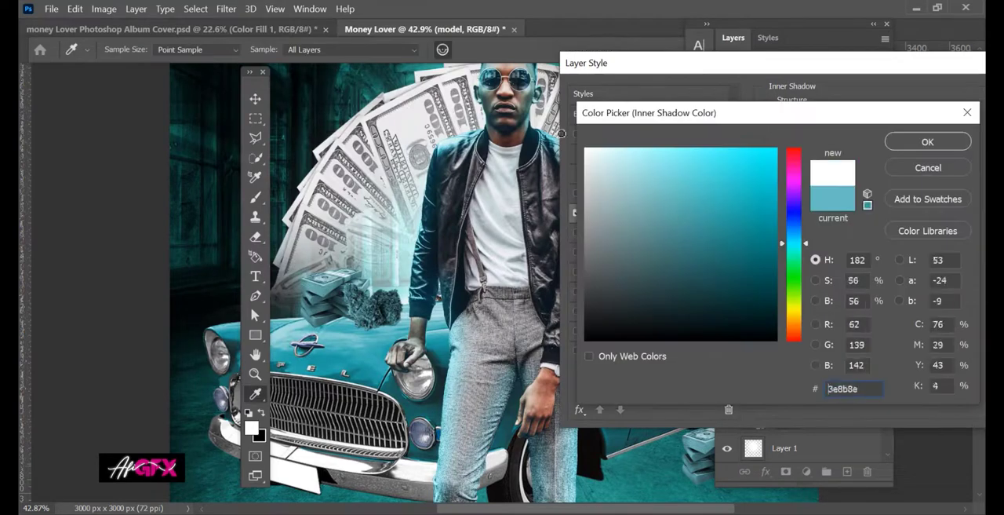
text(ffffff)
click(934, 141)
drag(857, 221, 838, 208)
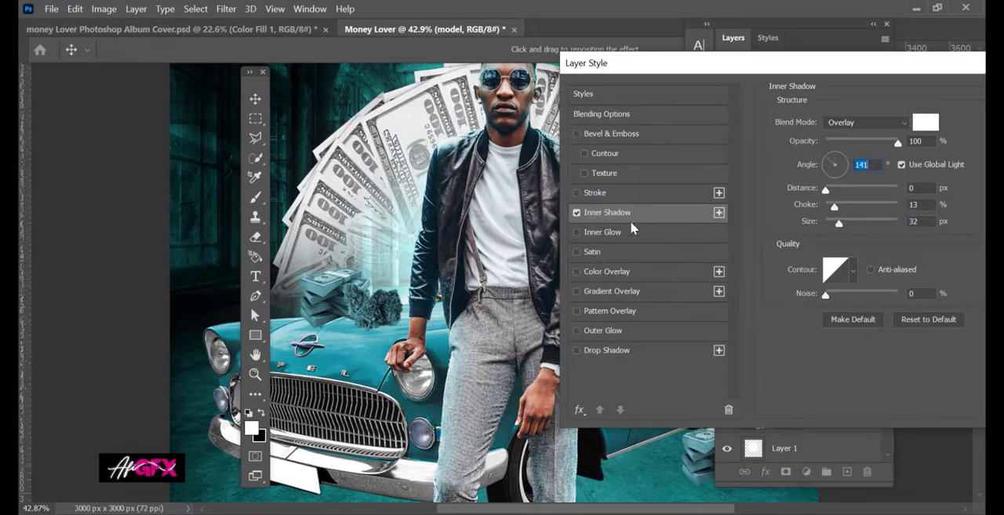
click(577, 213)
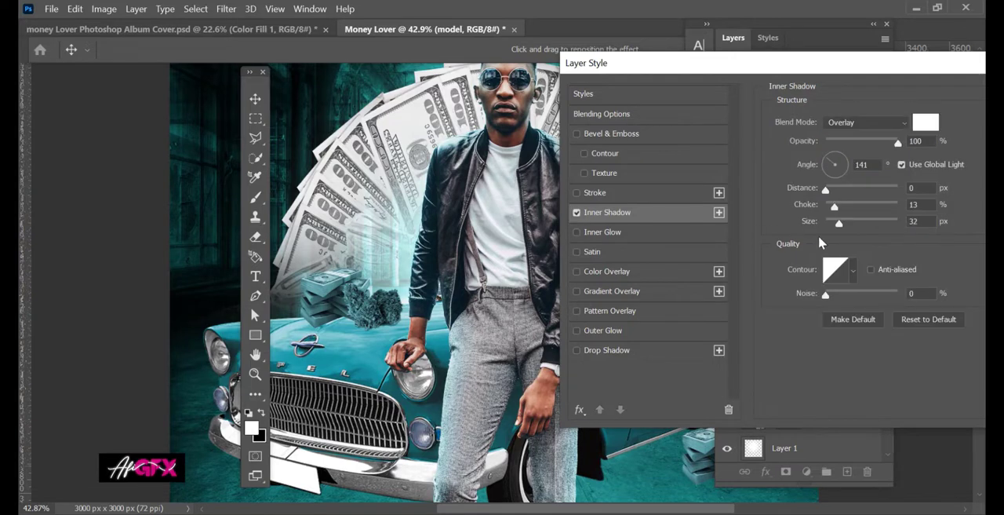
Add a white Inner Glow to the model group with Overlay blending, 63% opacity and 29 px size, and apply the styles.
click(594, 234)
click(867, 121)
click(851, 130)
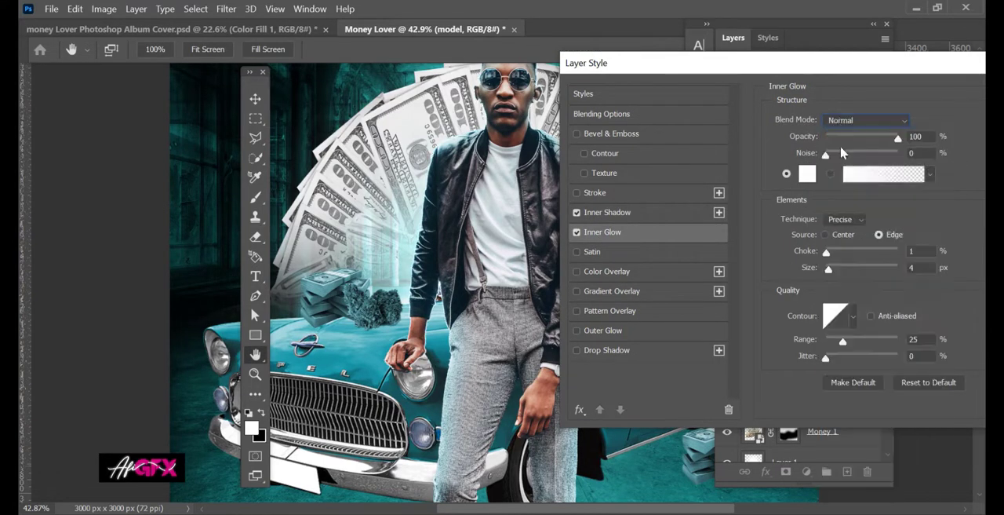
drag(830, 268, 838, 268)
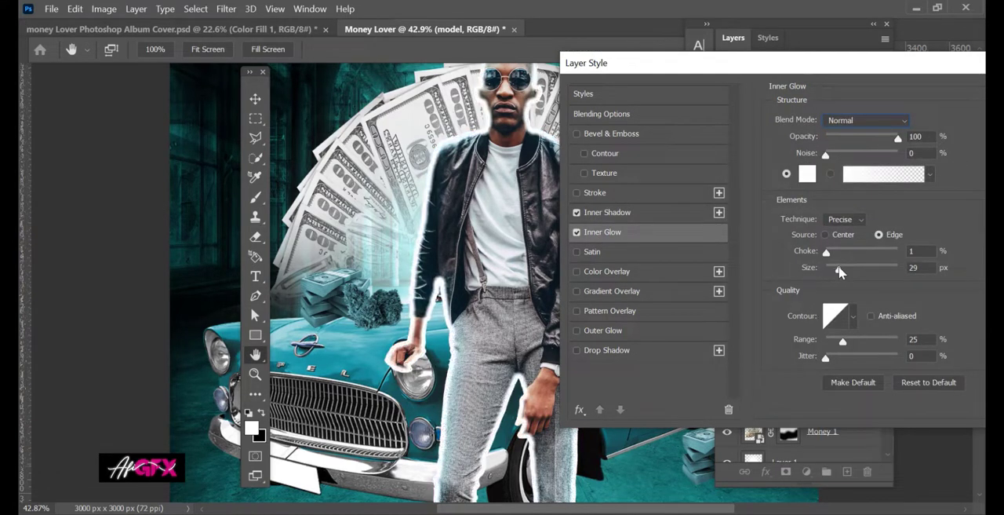
click(875, 138)
click(870, 138)
click(855, 316)
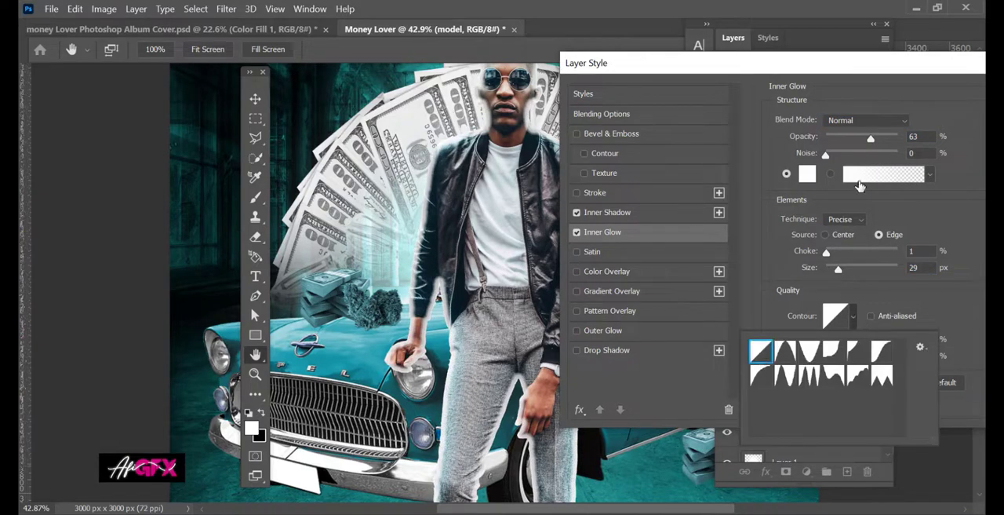
click(863, 120)
click(845, 290)
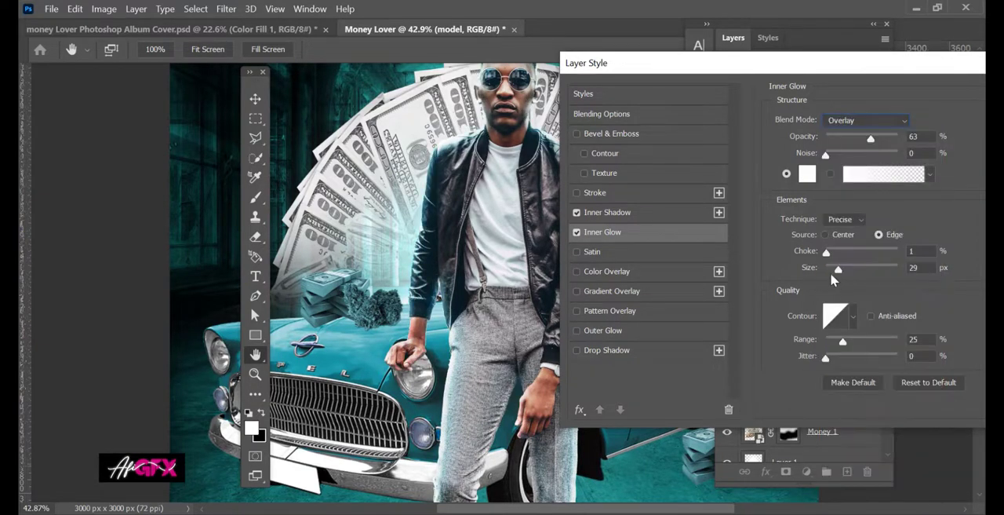
drag(905, 69, 749, 190)
click(939, 215)
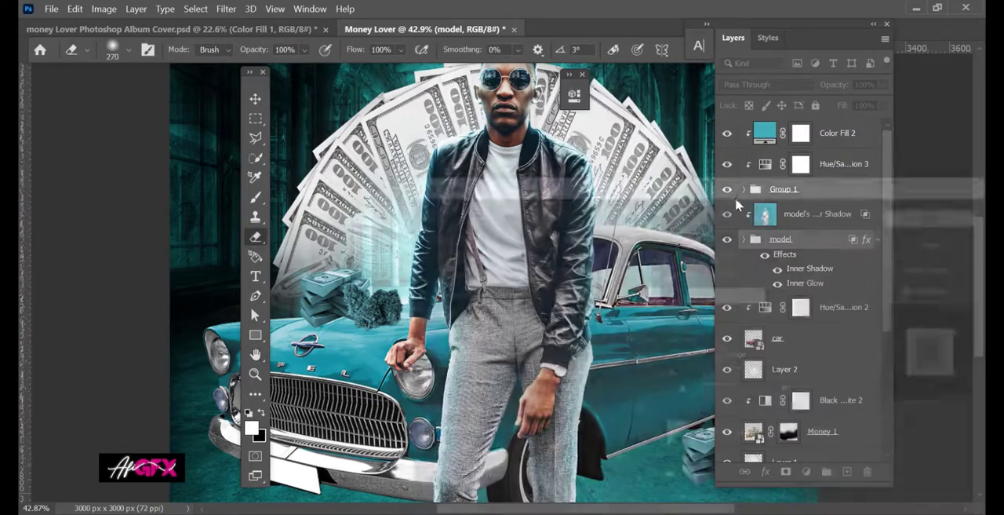
Examine the model's rim lighting up close and across the whole cover, comparing it with the model group hidden and shown.
scroll(535, 166, down, 3)
drag(532, 164, 514, 267)
scroll(488, 204, up, 3)
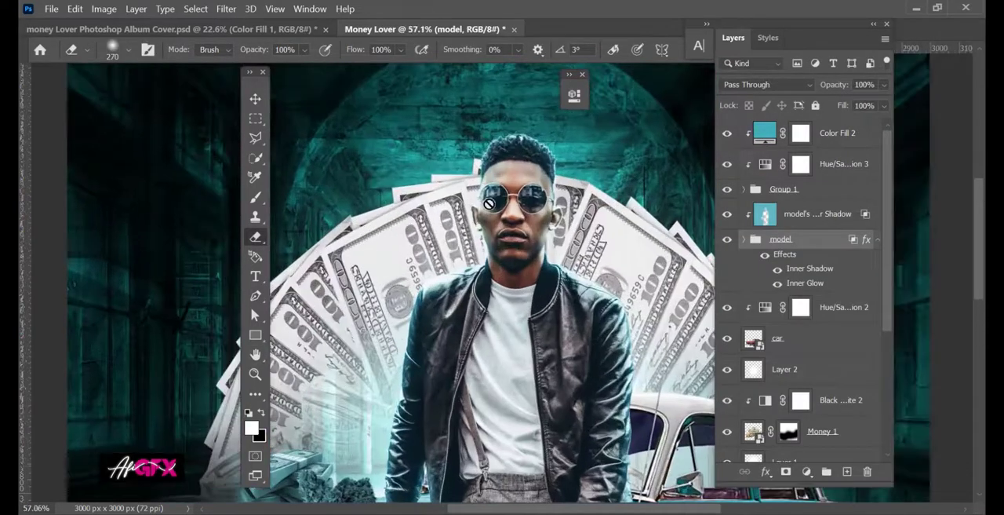
click(727, 239)
click(728, 239)
scroll(589, 269, down, 2)
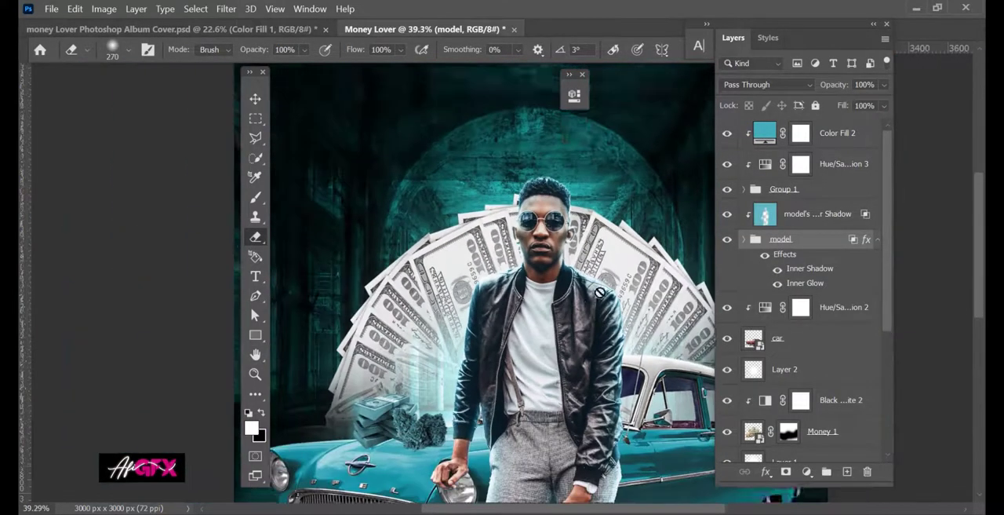
scroll(590, 269, down, 3)
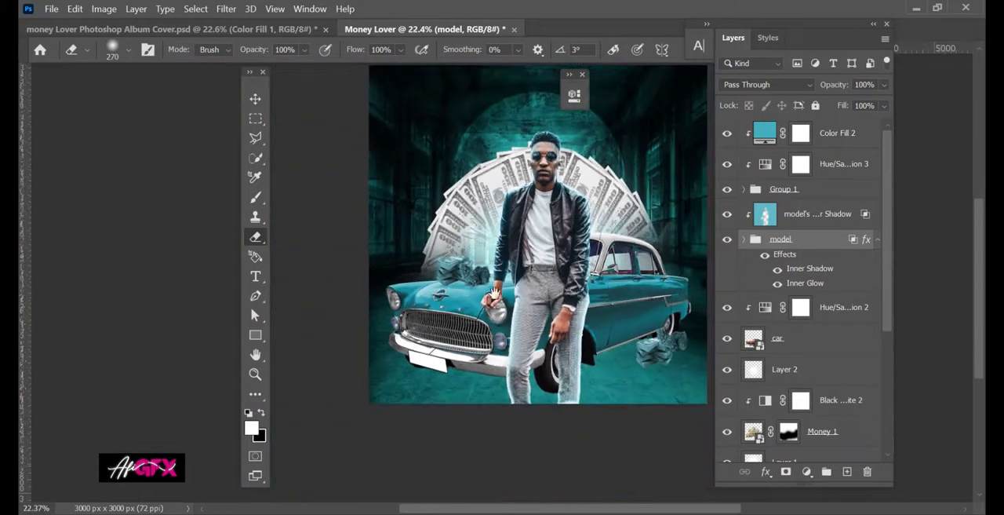
scroll(816, 428, down, 2)
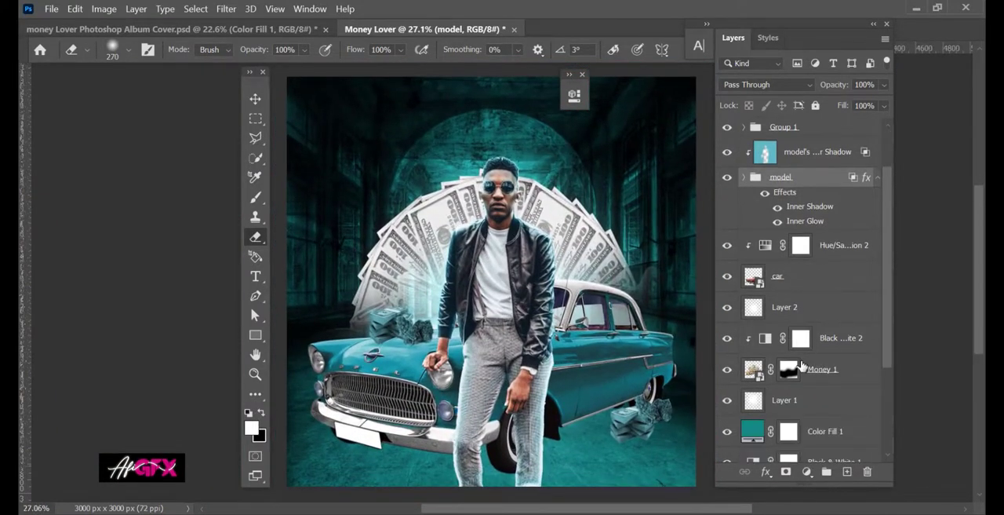
scroll(790, 368, up, 2)
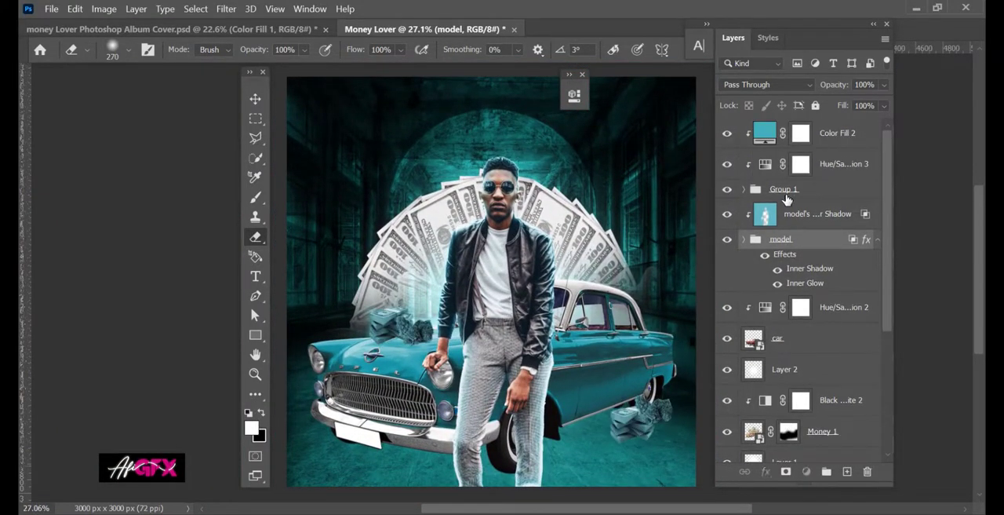
click(729, 190)
Lower the opacity of the Money 1 layer to 66%.
scroll(818, 424, down, 1)
click(820, 402)
click(884, 84)
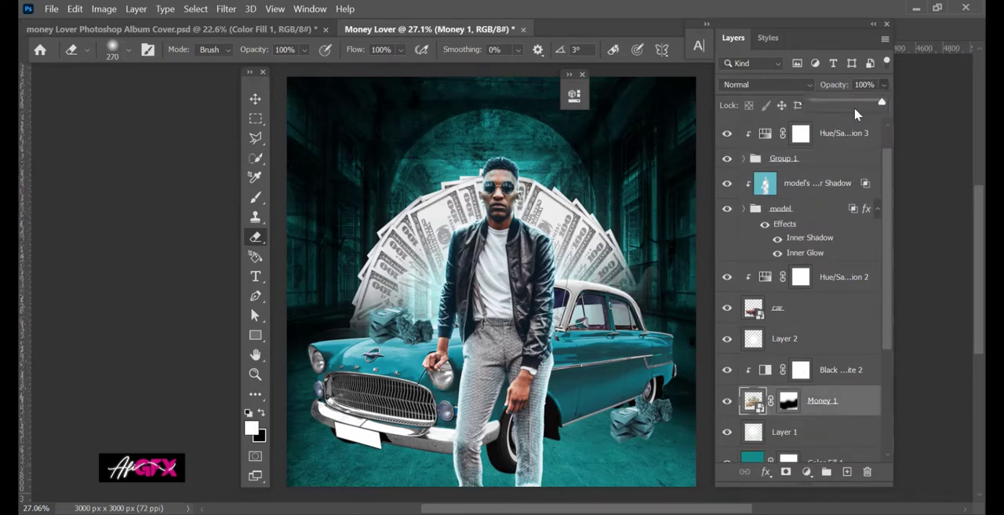
drag(860, 105, 860, 105)
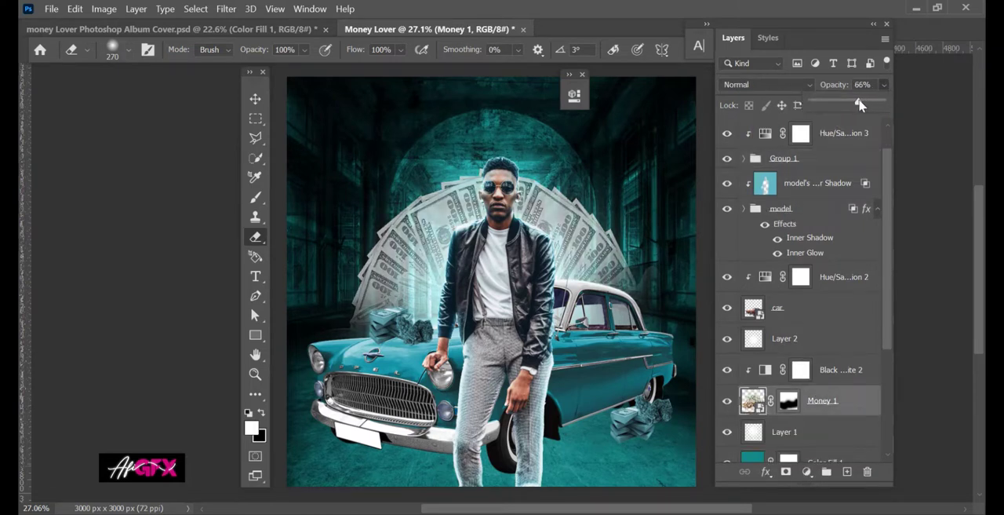
Copy the model group's inner shadow and inner glow styles onto the car layer.
key(v)
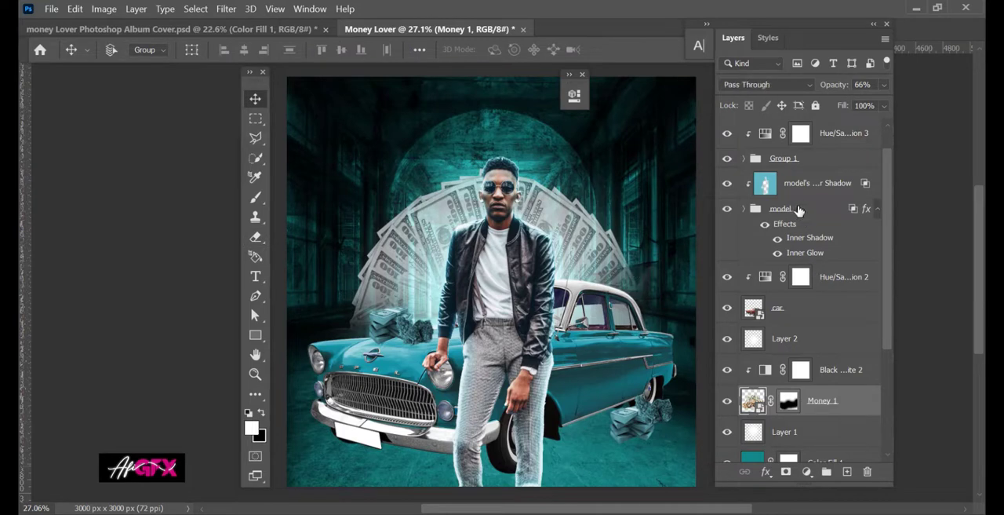
right_click(799, 210)
click(863, 434)
right_click(794, 308)
click(618, 418)
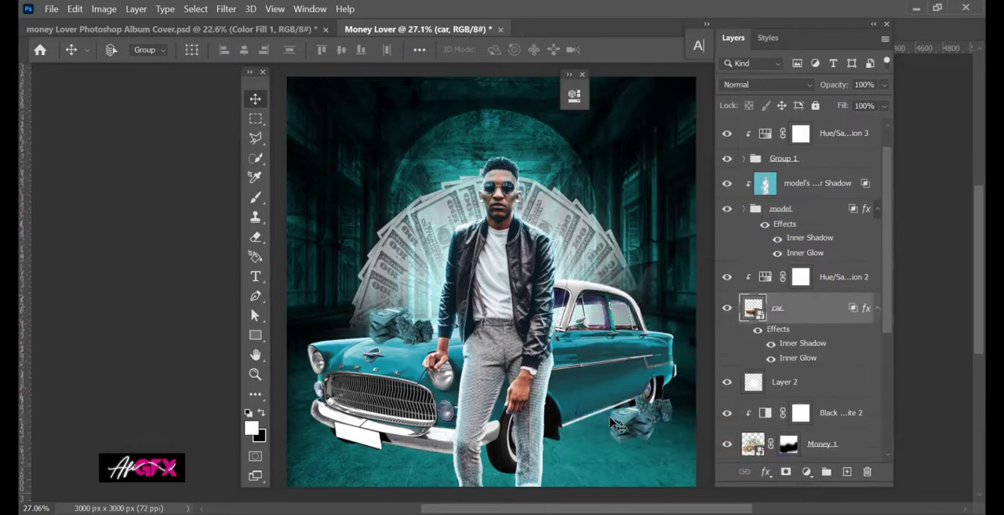
Create a new layer above Layer 2, directly below the car, and choose the Brush tool.
scroll(632, 276, down, 2)
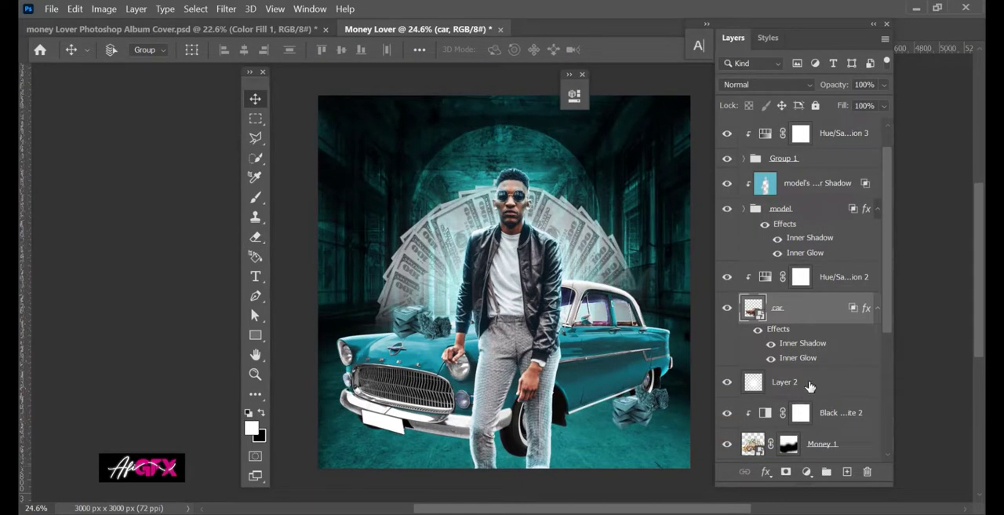
click(810, 383)
click(846, 471)
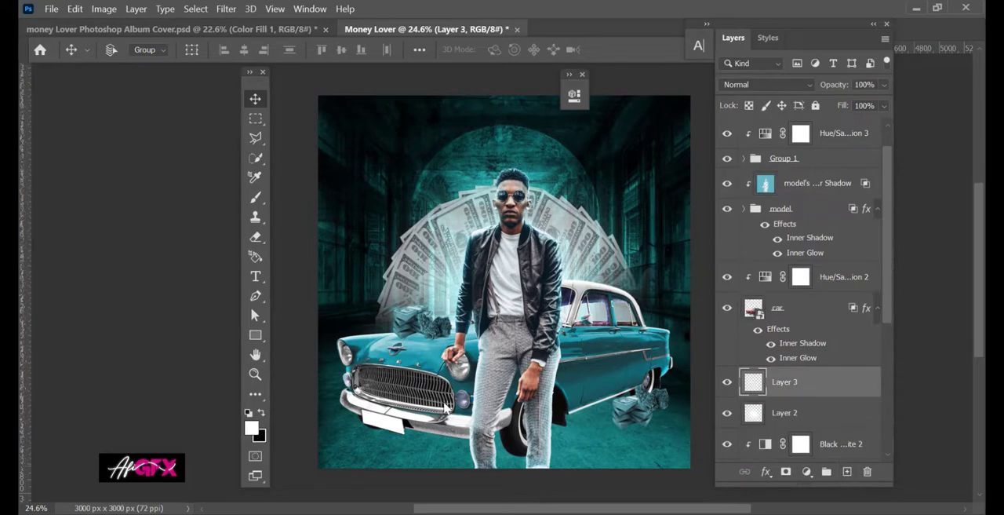
scroll(487, 359, up, 2)
drag(438, 332, 314, 341)
right_click(481, 311)
click(255, 197)
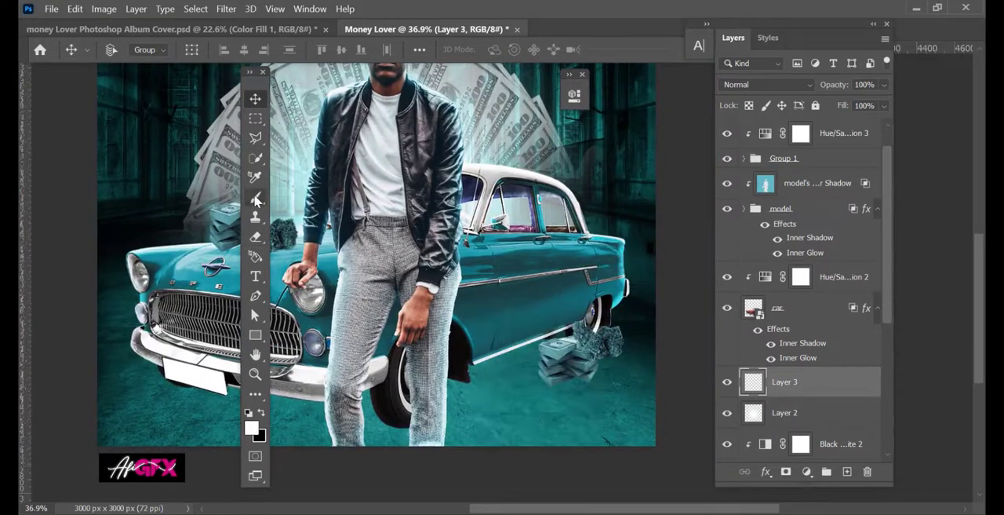
Paint a soft black shadow beneath the car's rear side with a flattened 1577 px brush angled at 15°.
scroll(487, 293, up, 4)
right_click(550, 293)
drag(550, 292, 549, 304)
drag(570, 309, 569, 303)
key(Return)
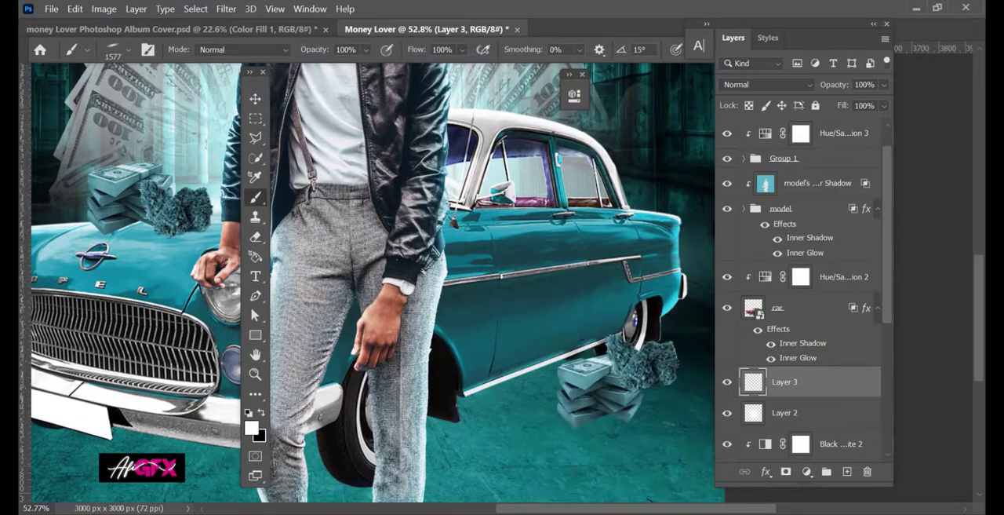
key(x)
click(526, 387)
click(502, 396)
drag(299, 357, 491, 343)
Angle the soft brush to -19° and extend the black ground shadow towards the front of the car.
right_click(437, 343)
drag(416, 311, 397, 316)
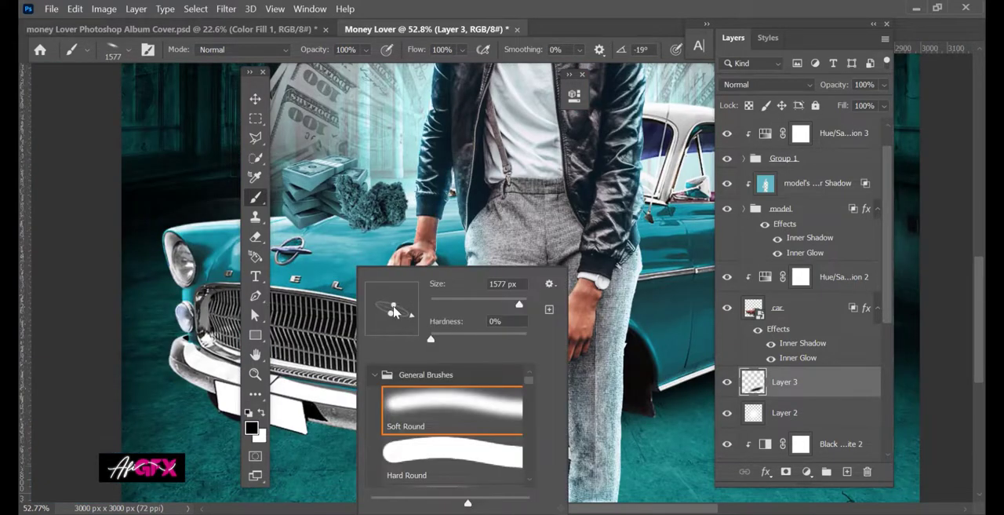
key(Return)
mouse_move(392, 349)
mouse_down()
mouse_move(496, 292)
mouse_move(369, 302)
mouse_up()
click(478, 369)
drag(369, 321, 490, 333)
Paint the ground shadow under the car's front bumper with a 1251 px soft brush angled at -12°.
right_click(492, 334)
drag(555, 320, 555, 316)
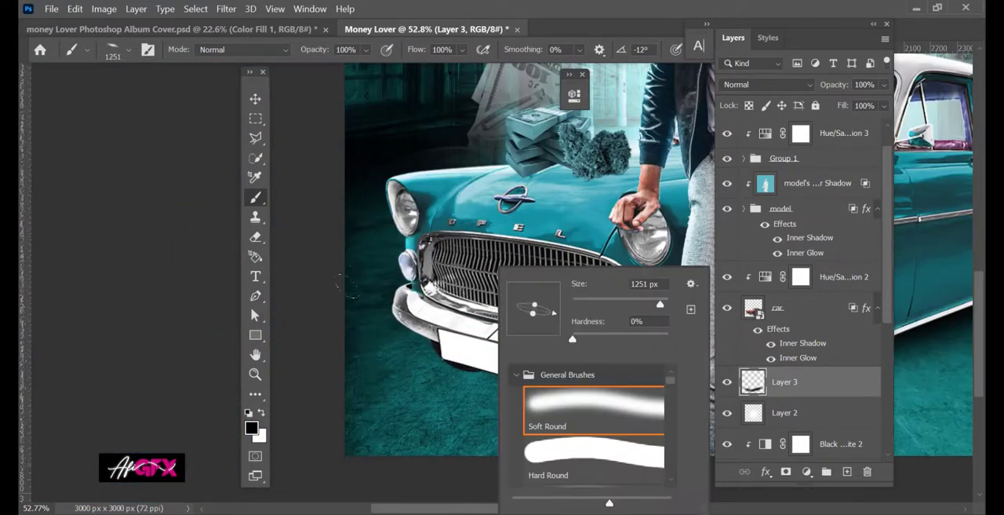
key(Return)
click(510, 361)
click(519, 366)
drag(542, 353, 479, 357)
drag(620, 306, 399, 366)
drag(494, 357, 558, 353)
mouse_move(468, 357)
mouse_down()
mouse_move(517, 344)
mouse_move(472, 285)
mouse_up()
Create a layer above the model's inner shadow layer and paint a black shadow beneath the cash stack by the rear wheel, using a 214 px brush at 16°.
scroll(779, 311, up, 1)
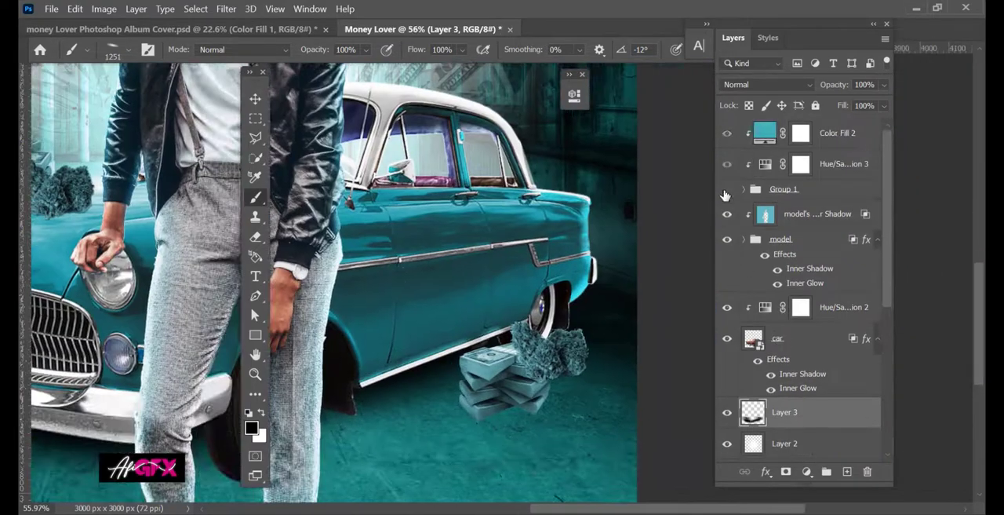
click(806, 222)
click(847, 472)
scroll(515, 365, up, 1)
scroll(516, 365, up, 3)
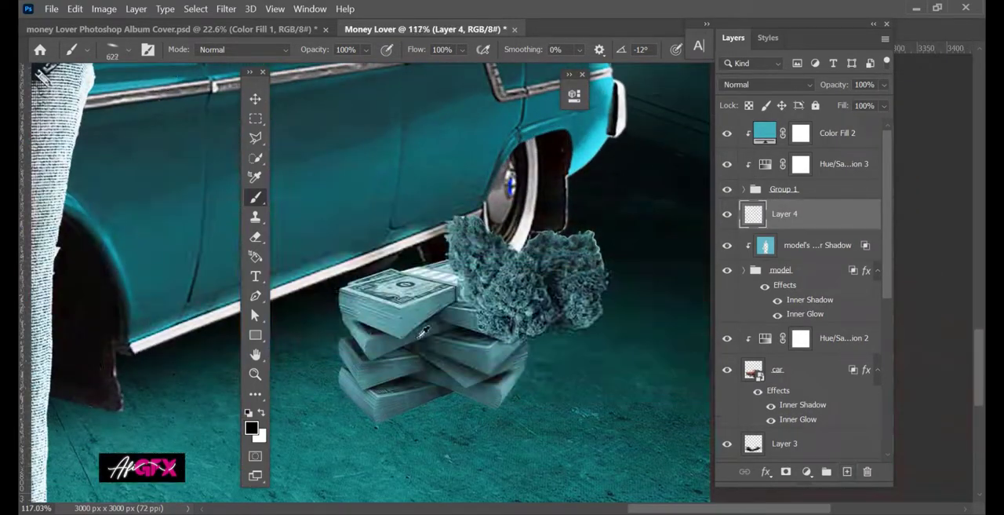
right_click(466, 290)
drag(604, 303, 599, 304)
mouse_move(526, 309)
mouse_down()
mouse_move(387, 349)
mouse_move(367, 298)
mouse_move(373, 251)
mouse_up()
drag(418, 297, 339, 348)
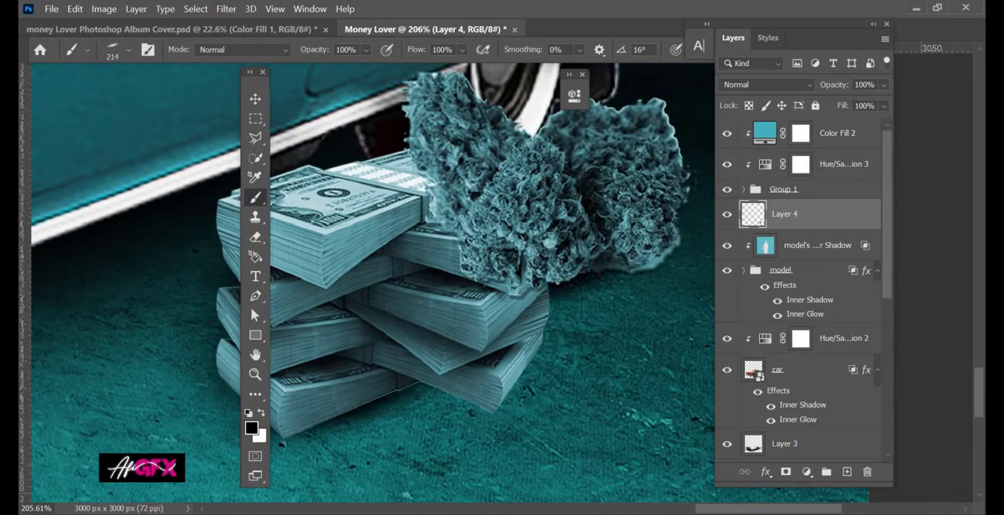
Shade the outer base of the cash stack by the rear wheel with a 127 px brush at 41°, and reduce the brush to 59 px.
right_click(508, 339)
drag(618, 304, 598, 304)
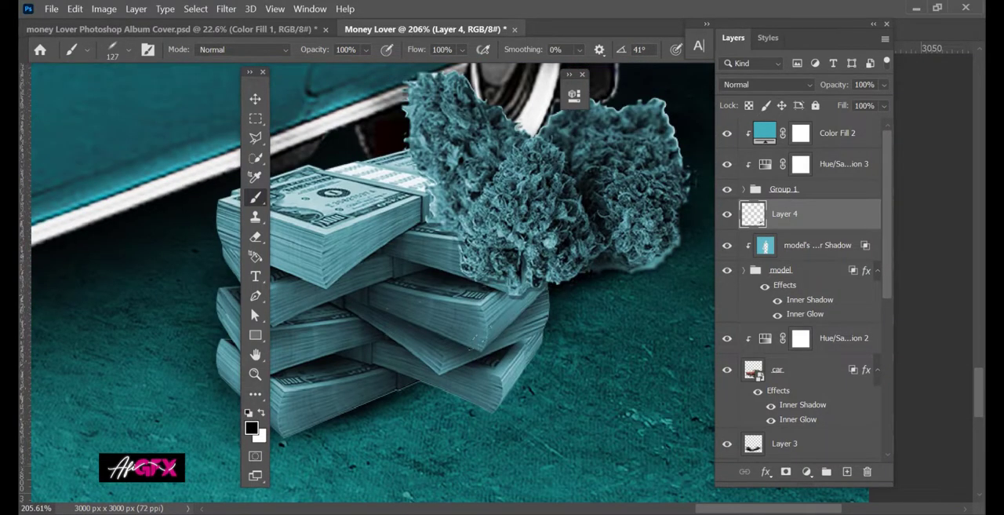
mouse_move(545, 341)
mouse_down()
mouse_move(480, 409)
mouse_move(424, 400)
mouse_up()
right_click(518, 346)
drag(646, 303, 628, 302)
scroll(444, 331, down, 12)
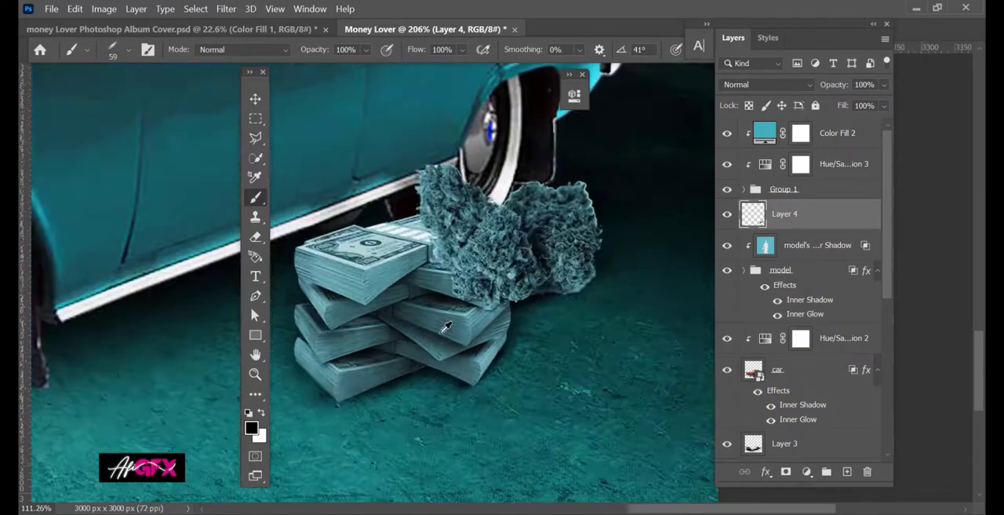
Paint a black shadow beneath the cash stack and weed on the car's hood with a 139 px soft brush angled at -22°.
drag(444, 331, 628, 455)
drag(220, 227, 573, 337)
scroll(503, 352, up, 6)
scroll(499, 351, up, 2)
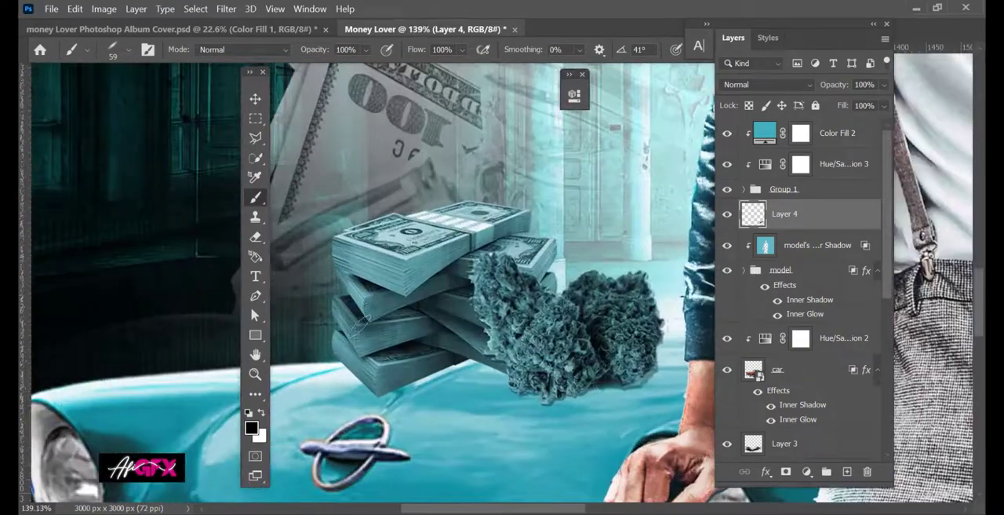
drag(383, 346, 397, 345)
mouse_move(350, 364)
mouse_down()
mouse_move(367, 379)
mouse_move(468, 371)
mouse_up()
scroll(514, 335, up, 4)
right_click(516, 335)
drag(570, 295, 573, 310)
drag(459, 349, 502, 347)
drag(469, 378, 495, 394)
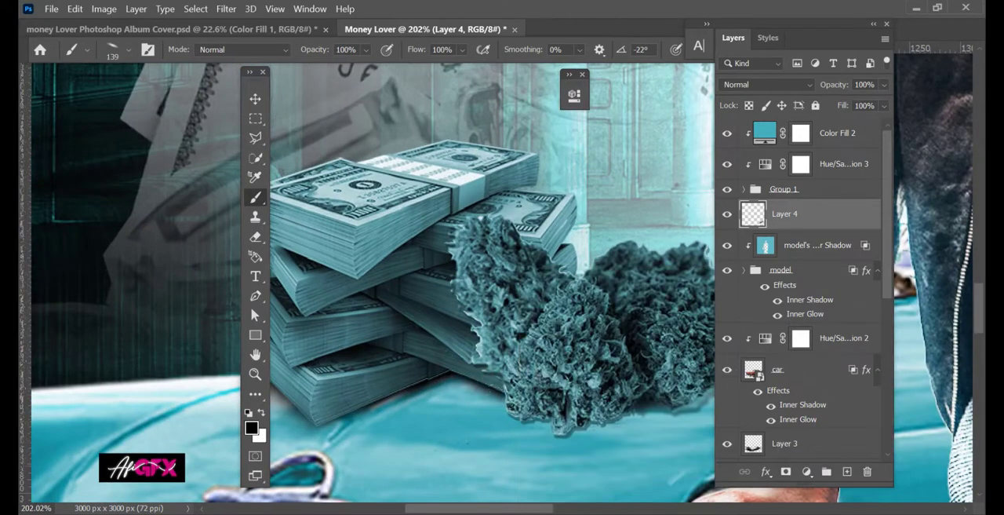
drag(580, 430, 679, 417)
Shade the outer base of the hood's cash stack with the brush angled at -32°, then at -46° with a 100 px size.
scroll(679, 415, down, 3)
scroll(396, 361, up, 4)
drag(339, 355, 337, 314)
drag(346, 276, 348, 247)
right_click(416, 380)
drag(470, 318, 467, 327)
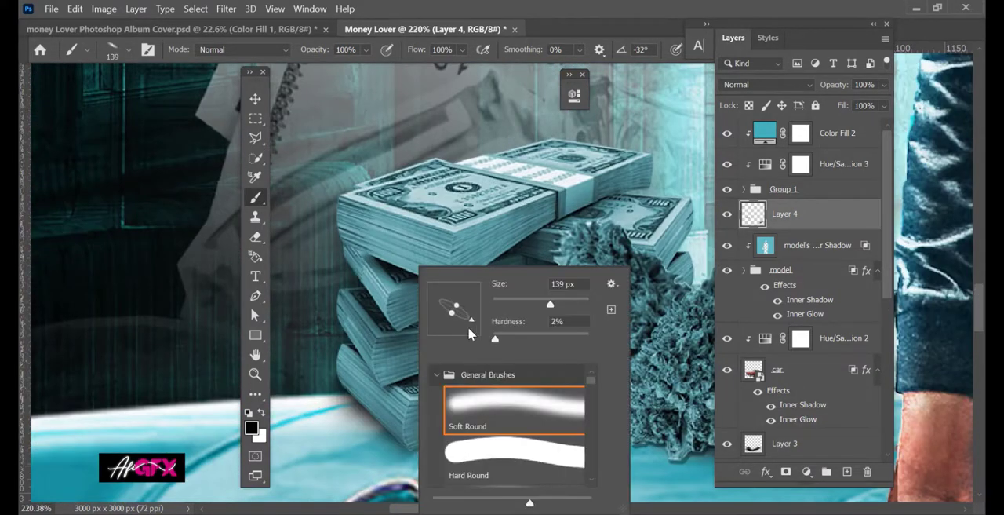
drag(347, 392, 364, 421)
right_click(412, 380)
drag(411, 380, 392, 380)
drag(362, 400, 403, 441)
Create a layer directly beneath the model group and paint a black contact shadow under the model's hand on the car.
scroll(447, 359, down, 5)
scroll(538, 393, up, 4)
scroll(531, 400, up, 3)
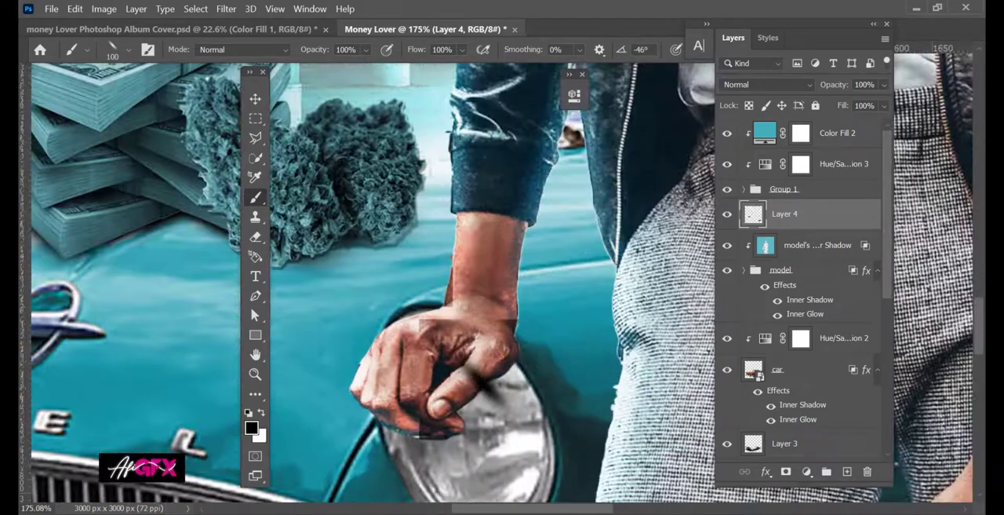
scroll(729, 232, down, 5)
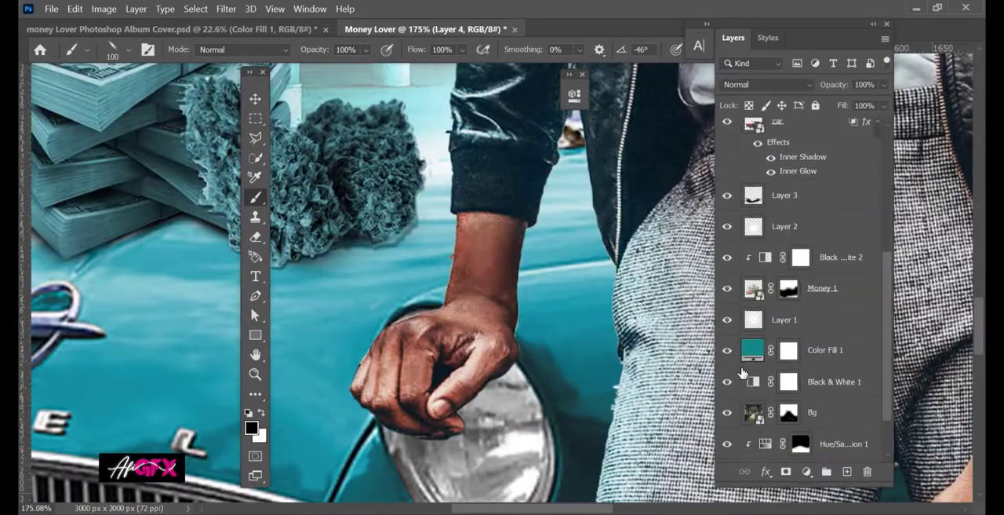
scroll(728, 231, up, 5)
click(801, 337)
key(x)
click(847, 473)
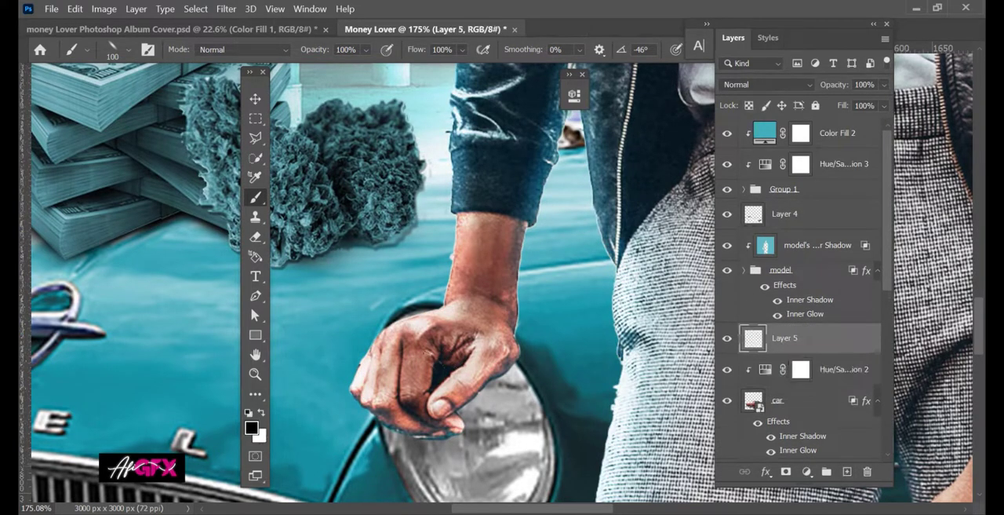
mouse_move(358, 390)
mouse_down()
mouse_move(424, 442)
mouse_move(501, 380)
mouse_up()
drag(477, 345, 461, 345)
mouse_move(511, 339)
mouse_down()
mouse_move(489, 276)
mouse_move(508, 308)
mouse_up()
Paint the model's shadow onto the car behind his legs, angling the soft brush to 65° and enlarging it to 382 px.
scroll(471, 404, up, 3)
mouse_move(550, 194)
mouse_down()
mouse_move(562, 255)
mouse_move(520, 397)
mouse_up()
mouse_move(587, 241)
mouse_down()
mouse_move(612, 369)
mouse_move(634, 373)
mouse_up()
scroll(644, 304, down, 3)
scroll(644, 375, down, 6)
scroll(644, 375, up, 3)
scroll(628, 361, right, 6)
scroll(580, 329, down, 3)
right_click(457, 267)
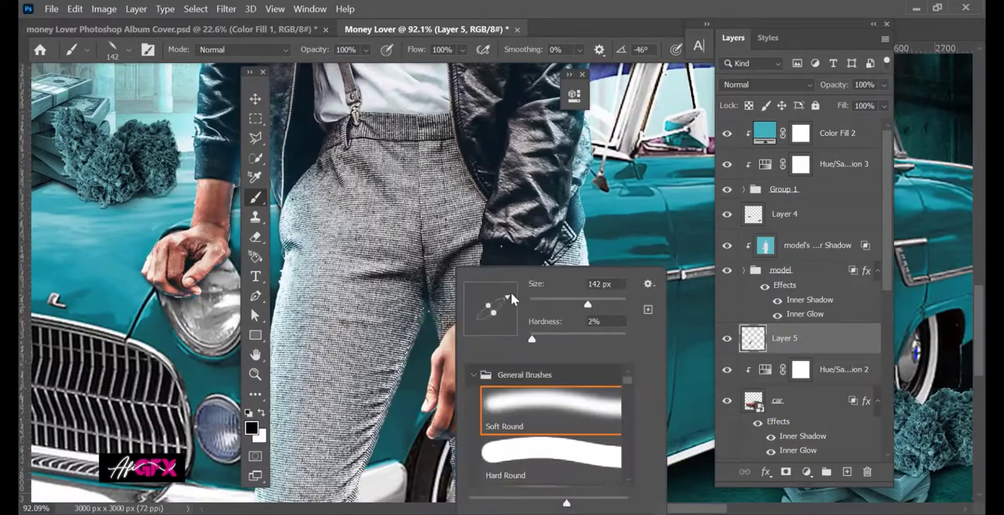
drag(512, 298, 509, 294)
drag(405, 345, 426, 345)
right_click(441, 268)
drag(494, 296, 483, 289)
mouse_move(369, 354)
mouse_down()
mouse_move(406, 354)
mouse_move(365, 470)
mouse_up()
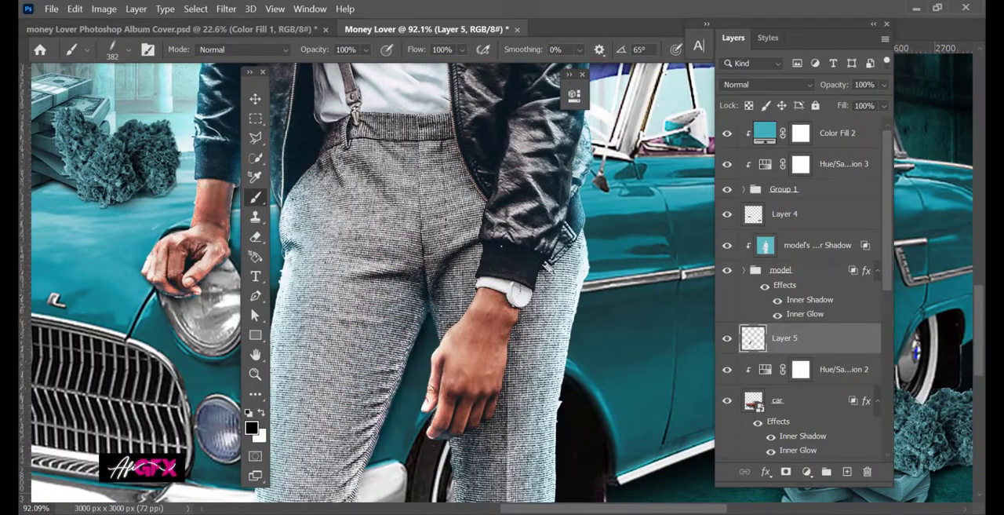
scroll(612, 204, up, 4)
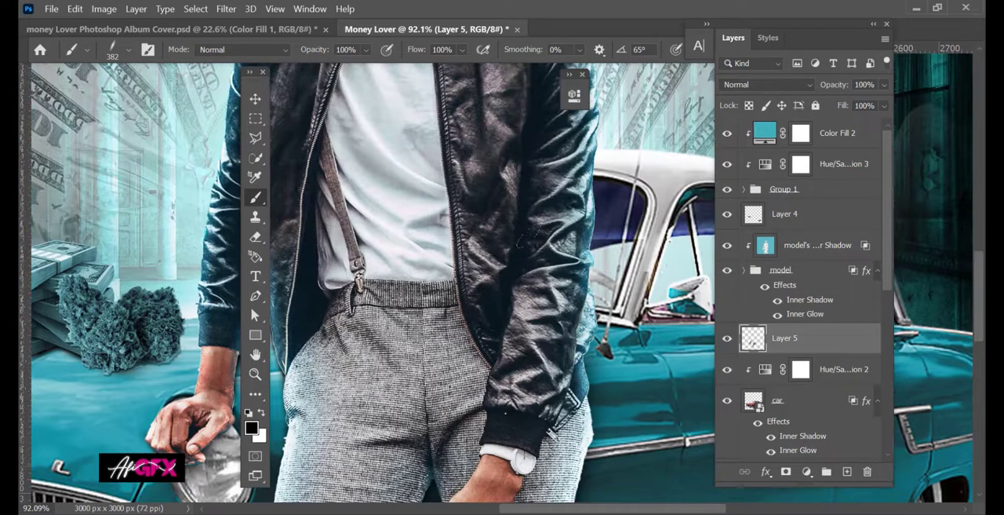
Create a layer above Color Fill 2 and darken the bottom of the cover with a black-to-transparent gradient.
click(257, 102)
scroll(534, 266, down, 9)
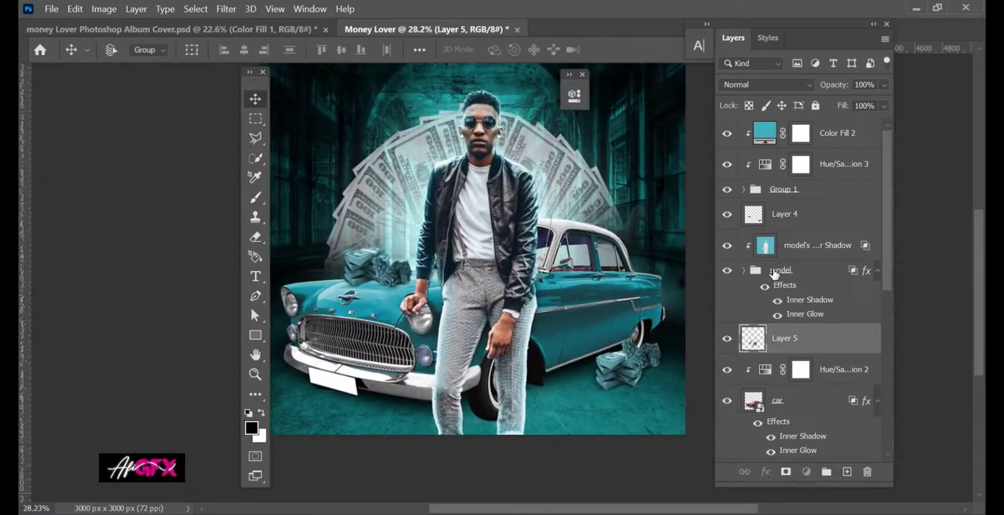
click(776, 273)
click(839, 135)
click(847, 473)
click(252, 428)
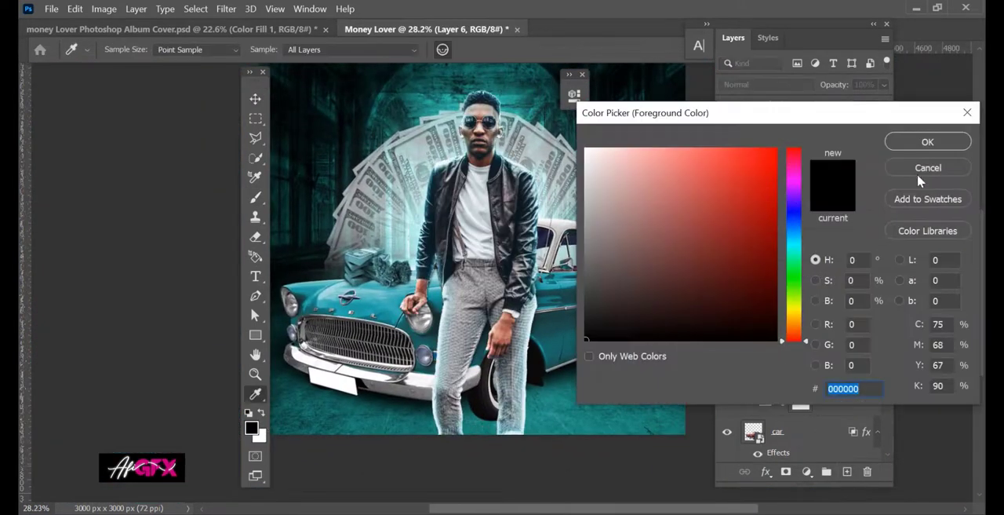
click(925, 169)
right_click(256, 395)
click(322, 449)
Add the title "Money Lover" in Cattedrale-Demo and scale it to about 1746 × 437 px across the model's head.
scroll(467, 259, down, 1)
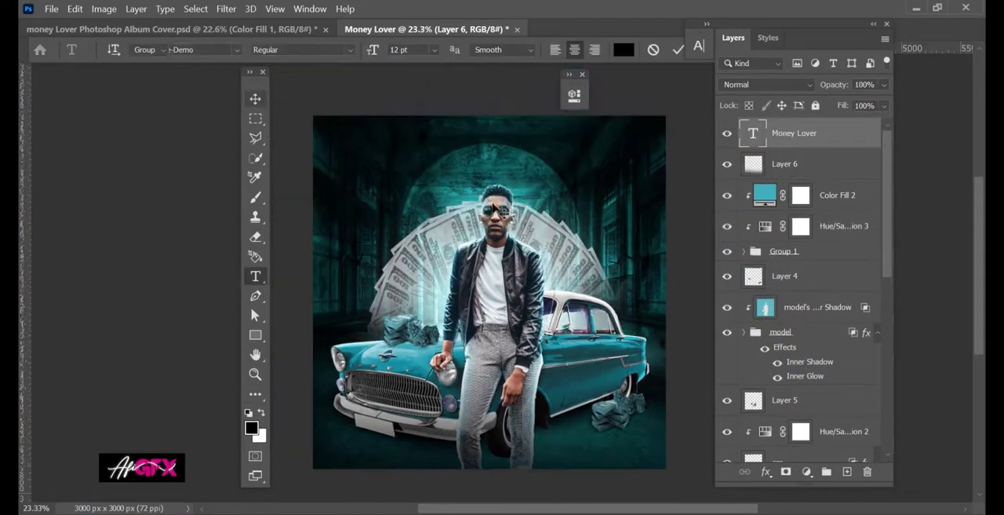
drag(417, 160, 592, 196)
drag(612, 197, 613, 198)
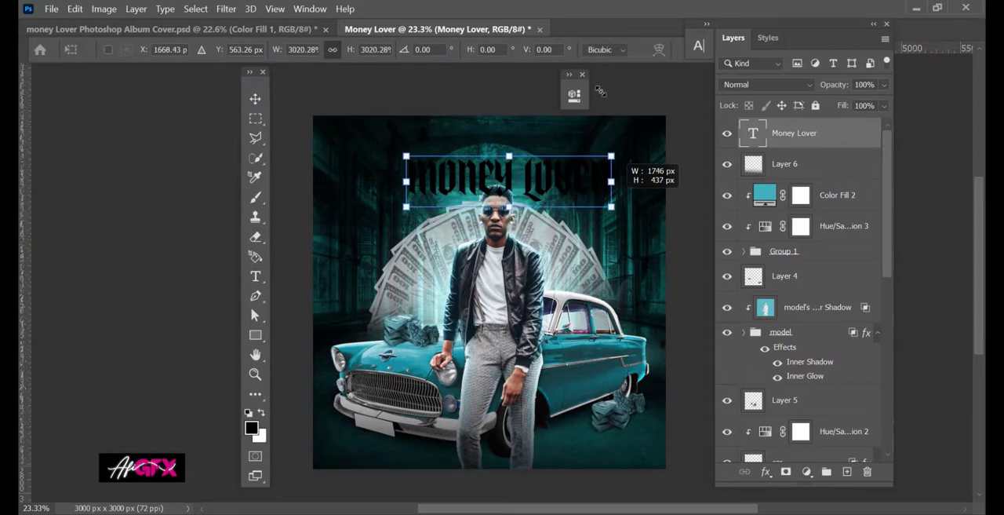
key(Return)
Set the title's text colour to white, ffffff.
click(707, 26)
click(819, 131)
text(ffffff)
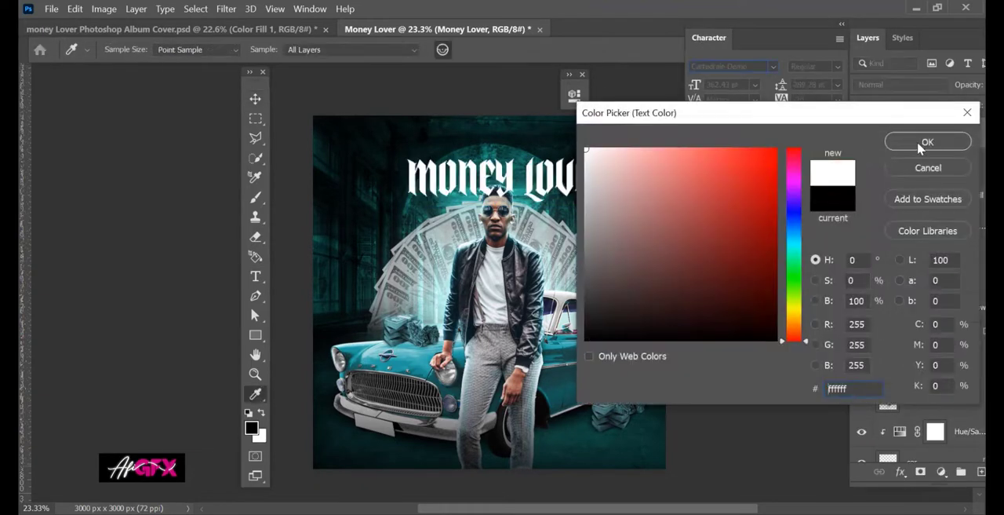
click(928, 142)
click(842, 24)
Apply the silver textured metal style to the title and move it up so it clears the model's head.
click(769, 38)
click(841, 388)
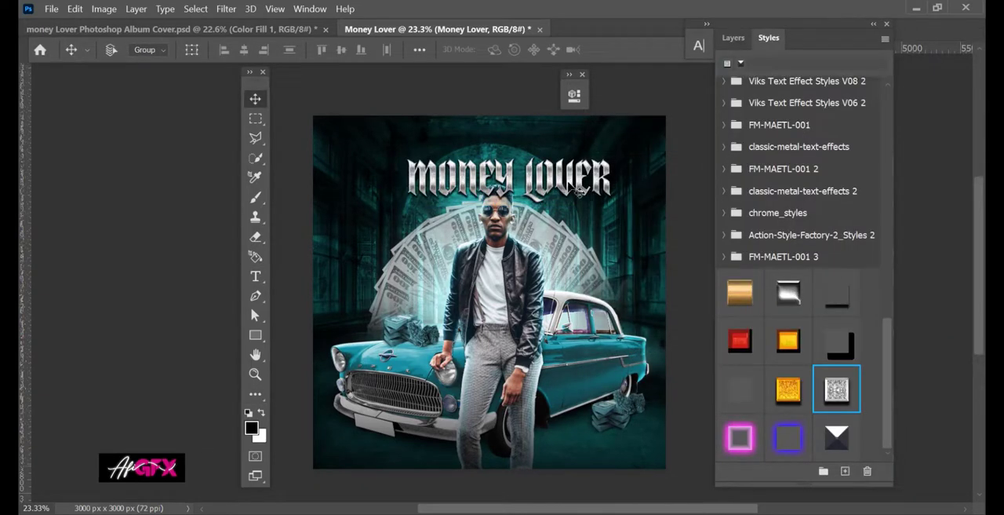
drag(572, 188, 561, 164)
click(733, 38)
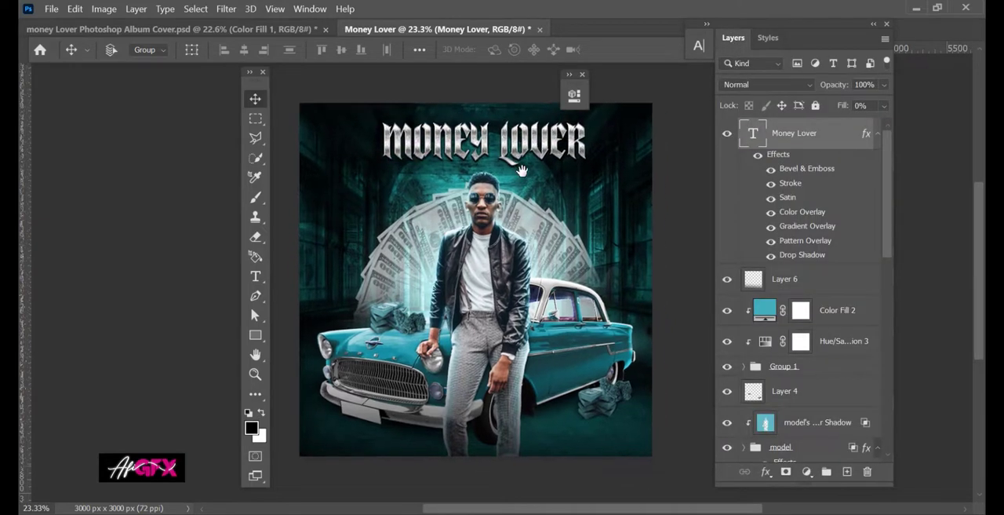
Add a Solid Color fill layer above the title using the copied teal colour code.
click(806, 470)
click(832, 149)
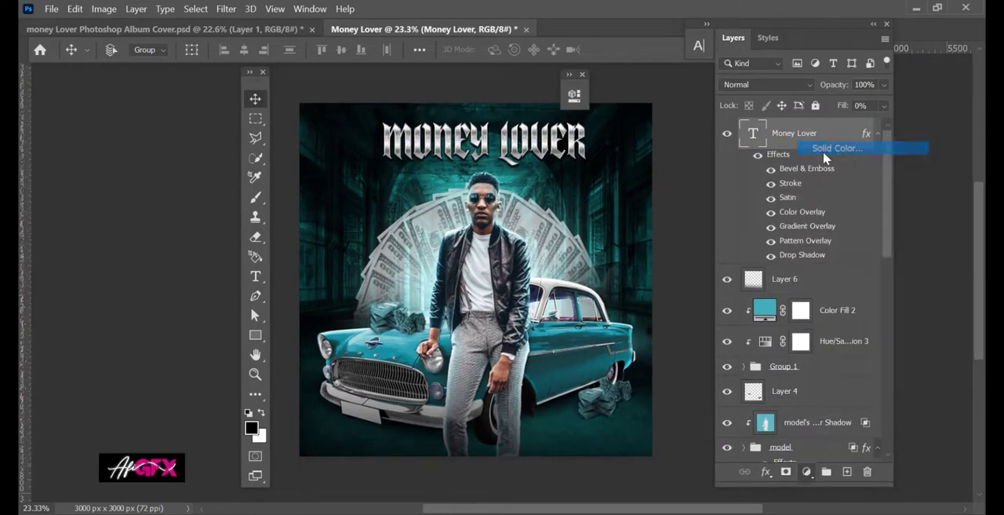
text(4cb8bb)
click(904, 144)
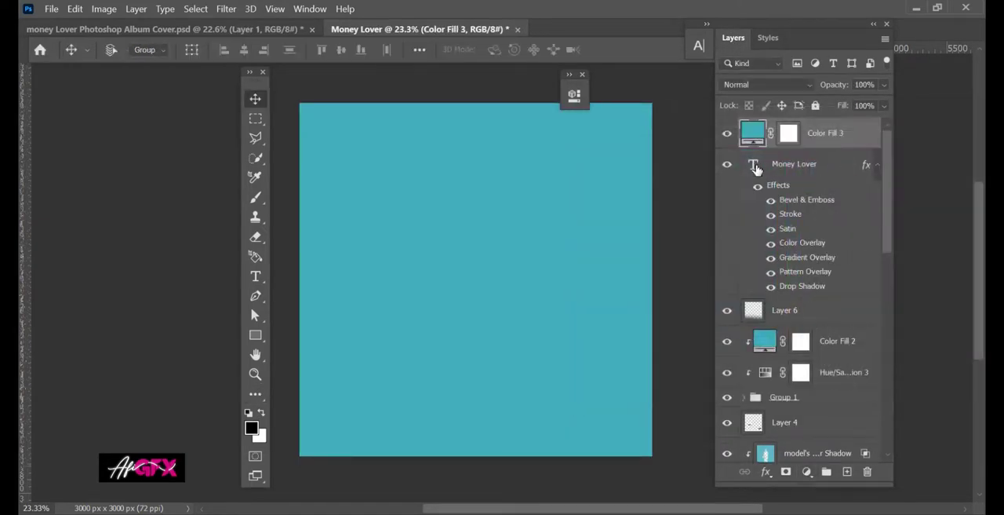
Replace the teal fill's mask with one shaped from the title's lettering and set its blend mode to Overlay.
ctrl+click(754, 164)
right_click(789, 132)
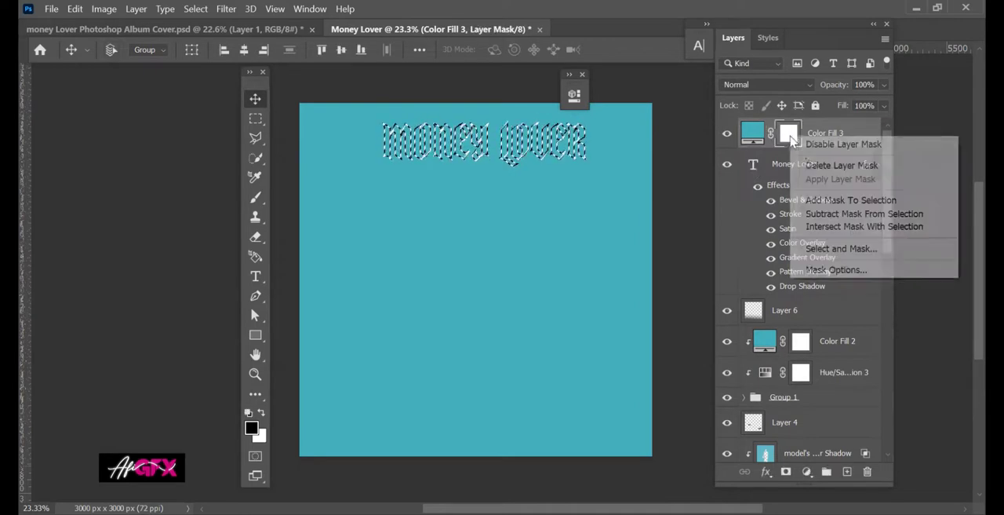
click(810, 166)
click(809, 165)
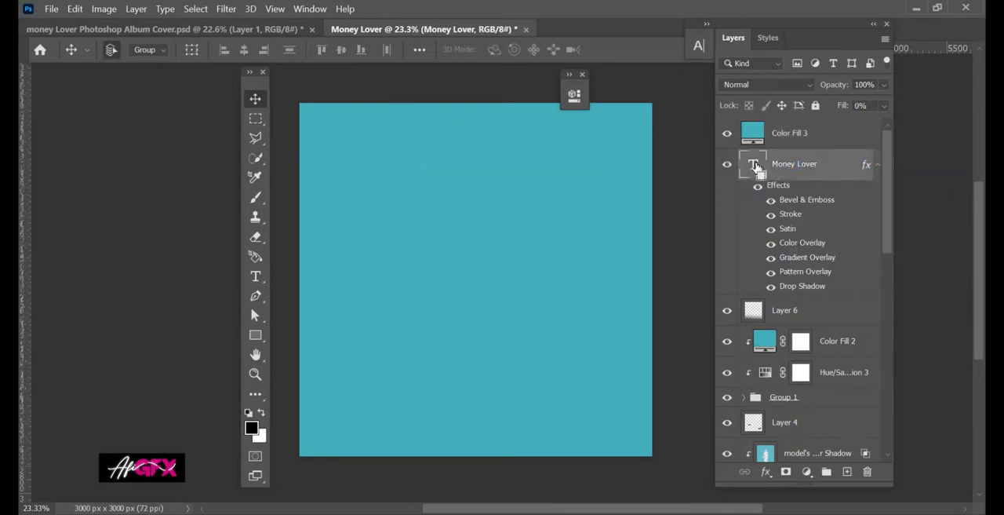
click(824, 133)
click(786, 471)
click(776, 84)
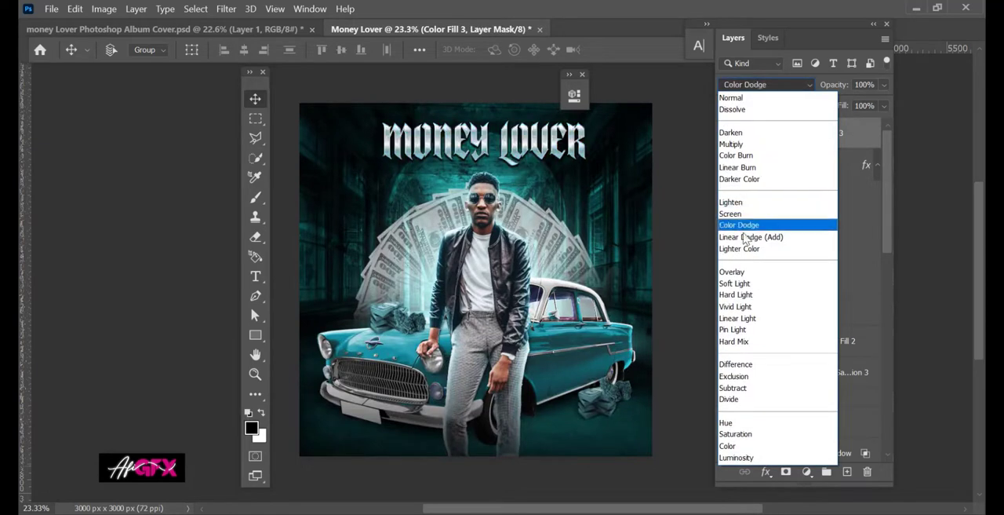
click(744, 272)
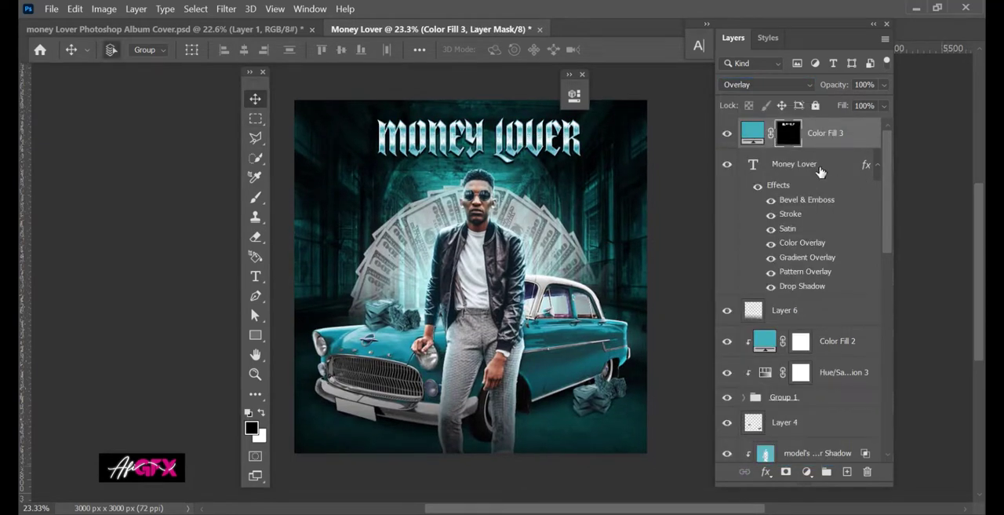
Group the title with its teal fill layer and centre the group horizontally on the canvas.
ctrl+click(814, 164)
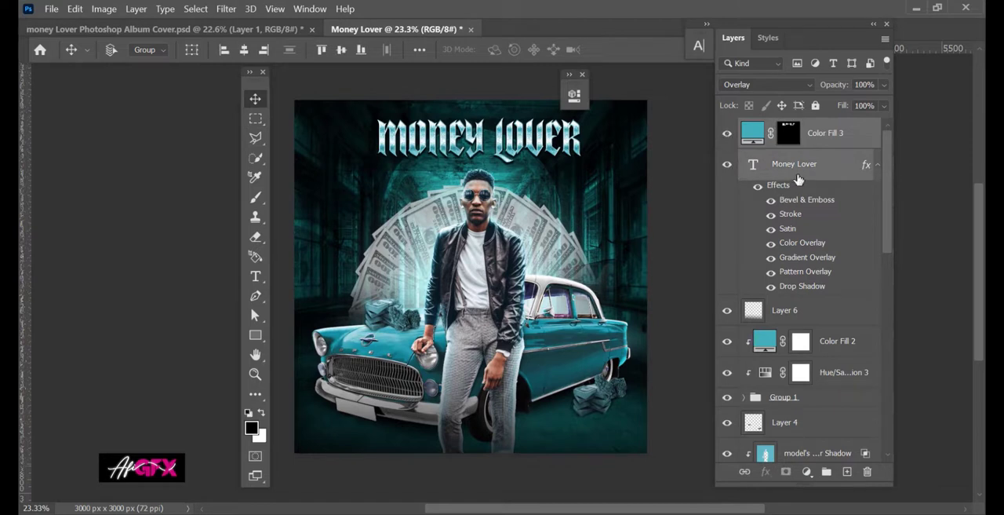
key(ctrl+a)
key(ctrl+g)
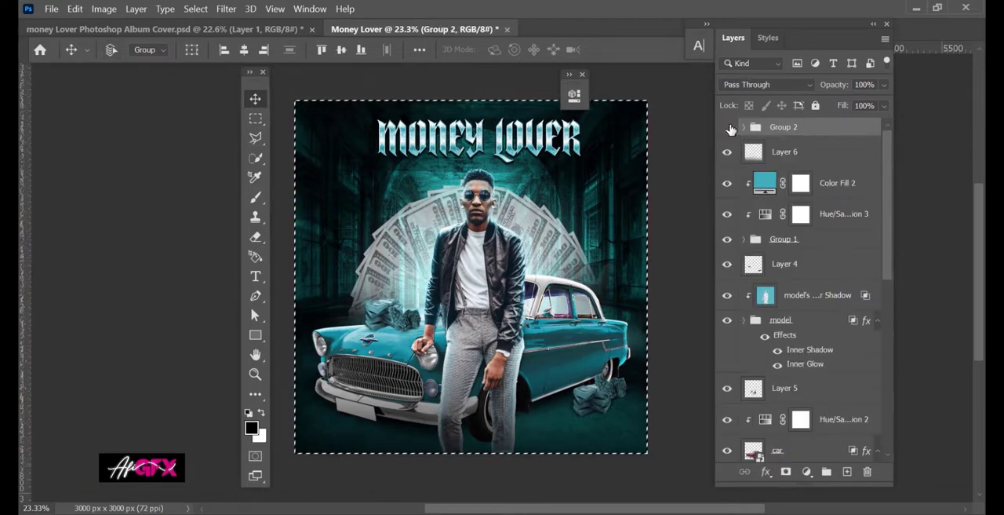
click(729, 127)
click(730, 128)
click(244, 50)
key(ctrl+d)
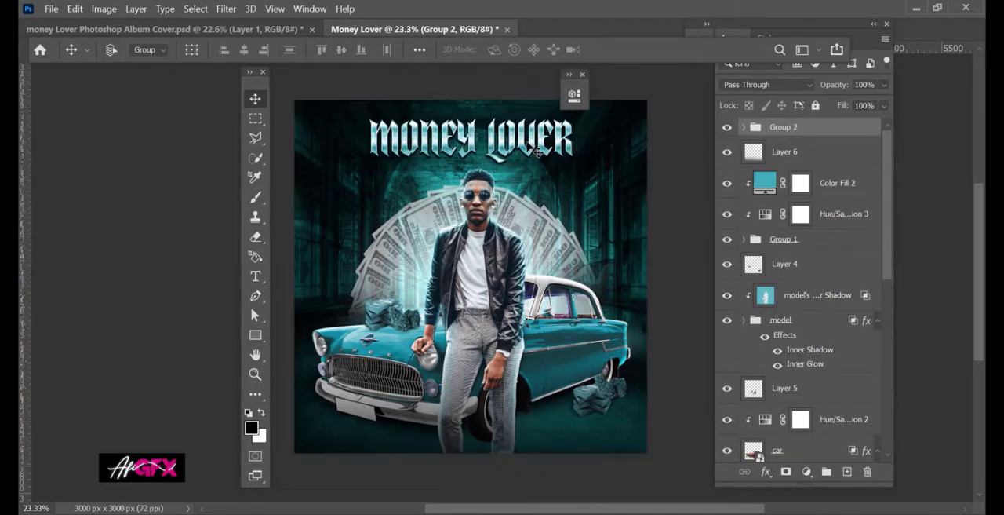
Duplicate the title group to the cover's lower-right corner and change the copy's text to "ARtist name".
drag(539, 151, 604, 431)
click(744, 127)
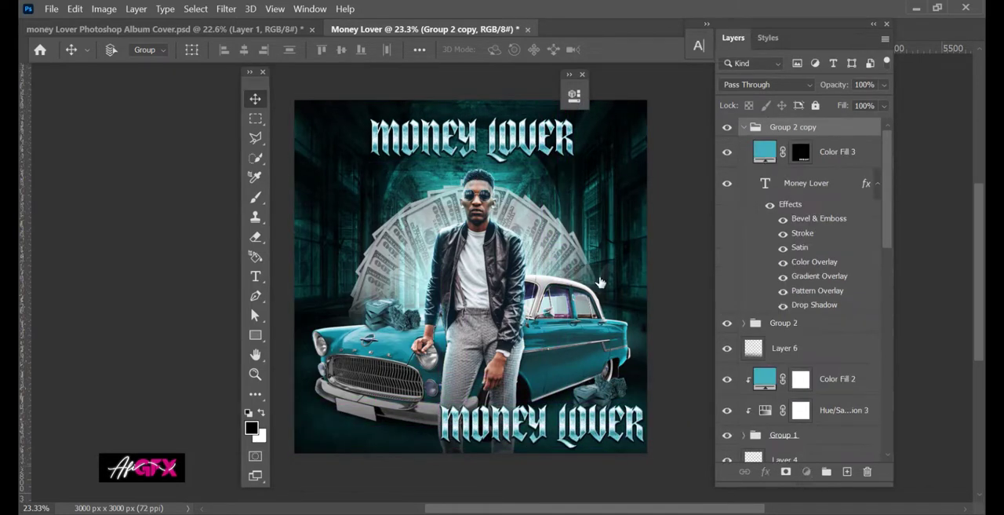
double_click(765, 183)
click(445, 416)
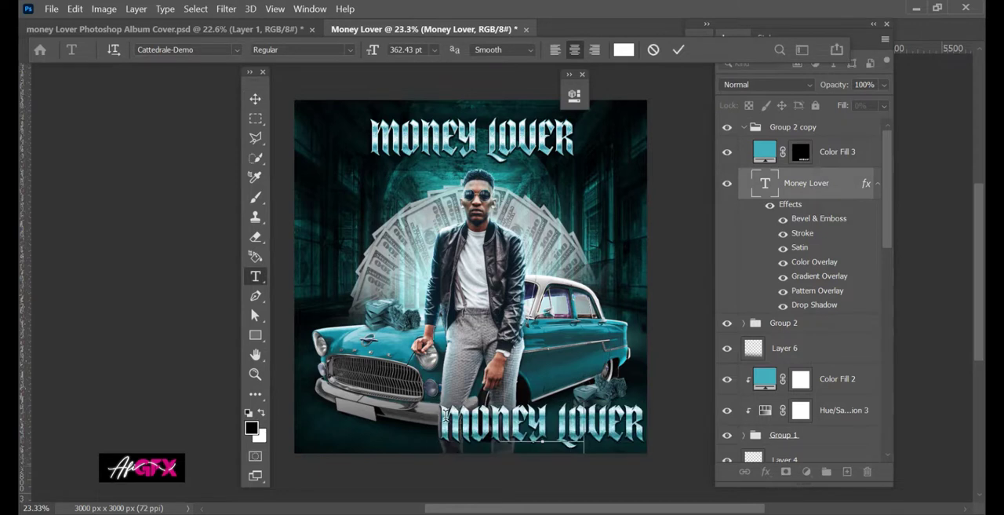
key(ctrl+a)
text(Artist name)
click(740, 195)
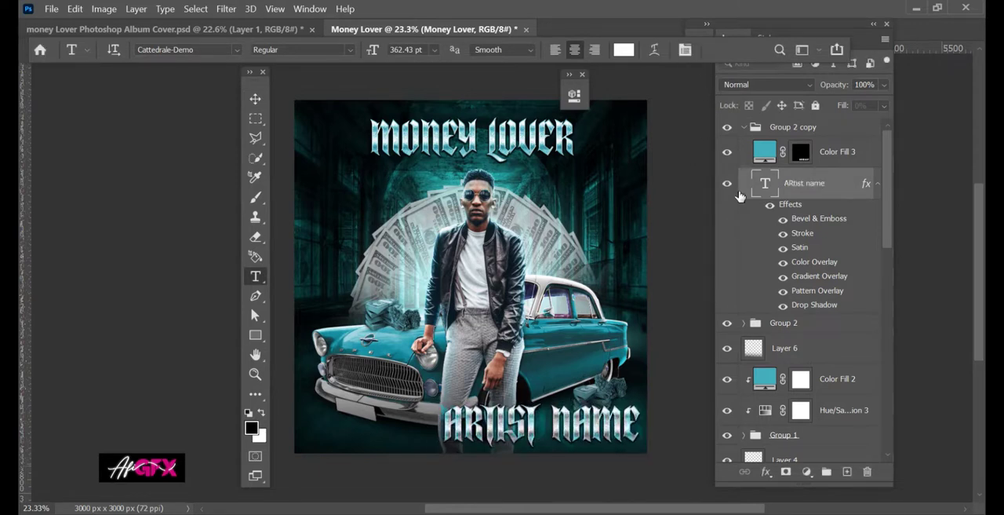
Delete the teal fill from the copied group and shrink the artist name into the cover's lower-right corner.
click(871, 152)
key(Delete)
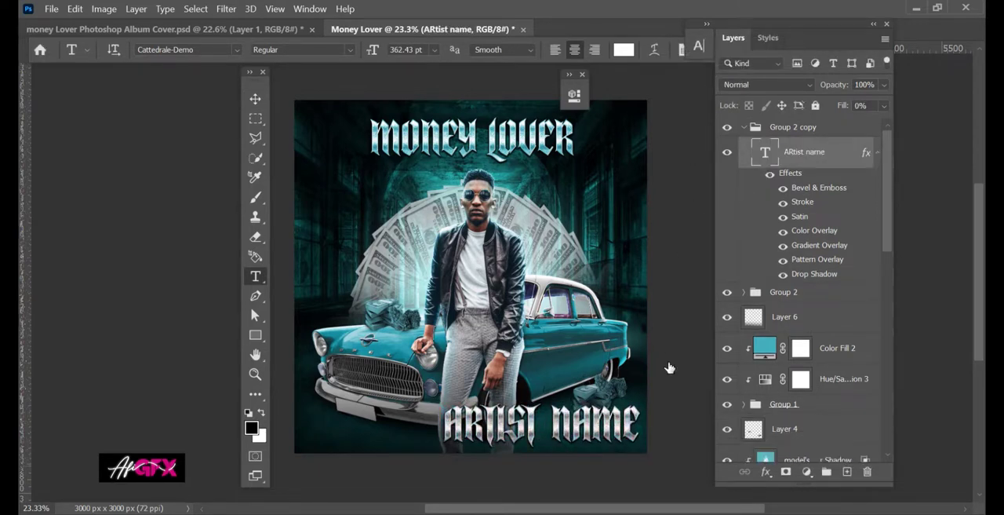
key(ctrl+t)
mouse_move(645, 454)
mouse_down()
mouse_move(520, 410)
mouse_move(632, 455)
mouse_move(626, 447)
mouse_up()
key(Return)
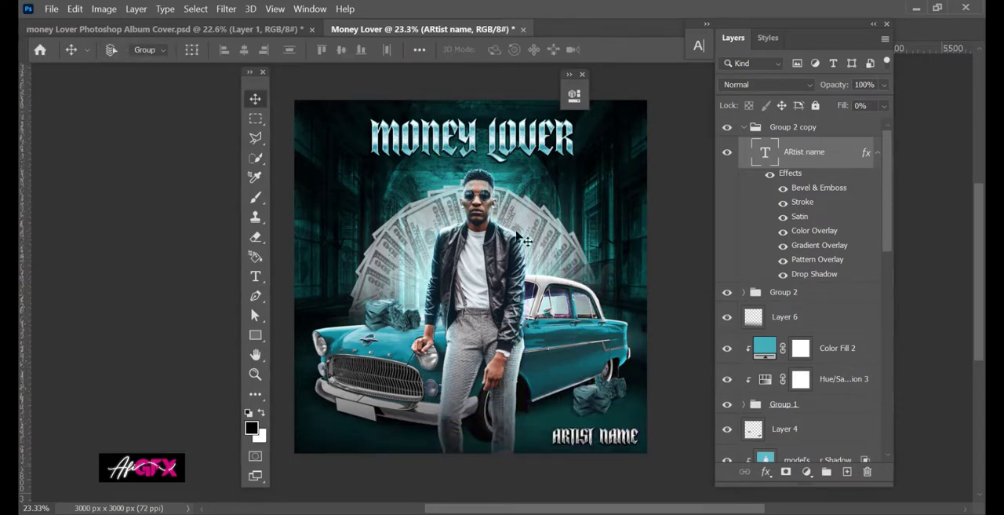
Stamp all visible layers into a new merged layer above the artist name group.
scroll(550, 174, up, 2)
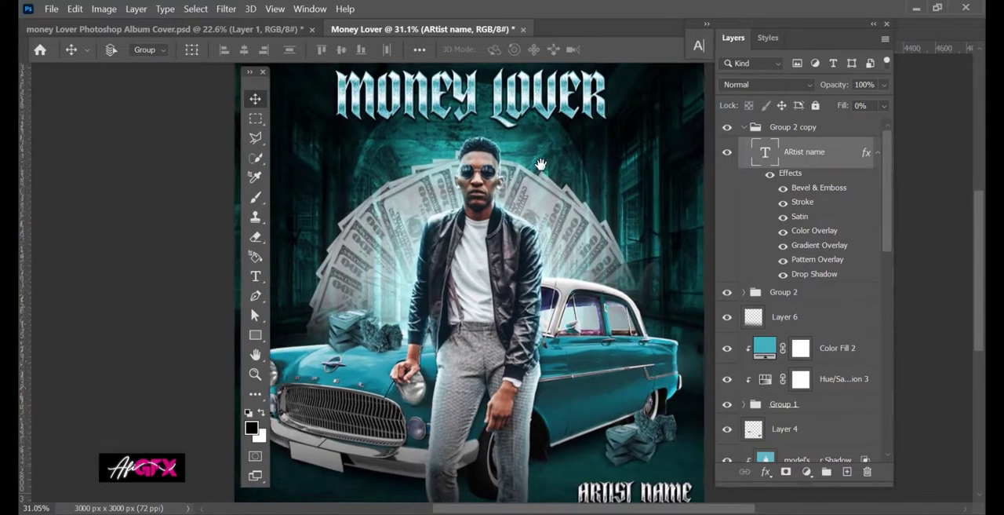
scroll(543, 164, down, 1)
drag(543, 164, 550, 178)
click(771, 129)
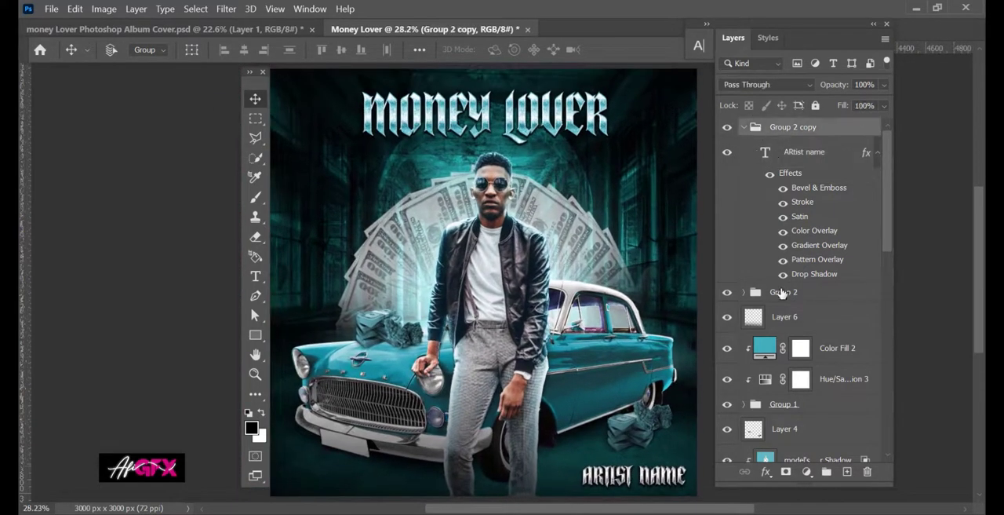
click(807, 471)
click(756, 135)
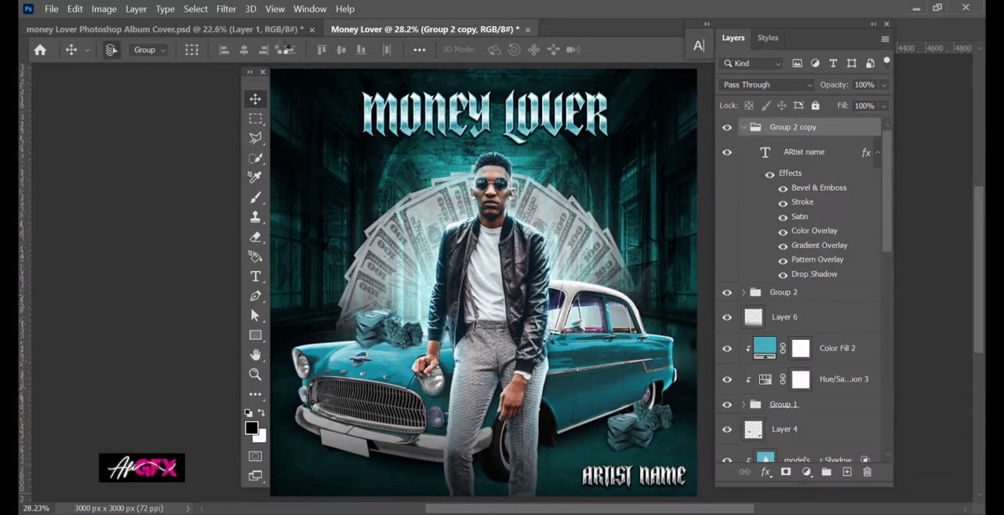
key(ctrl+shift+alt+e)
Add uniform noise of 22.52% to the merged layer and toggle its visibility to compare the result.
click(231, 9)
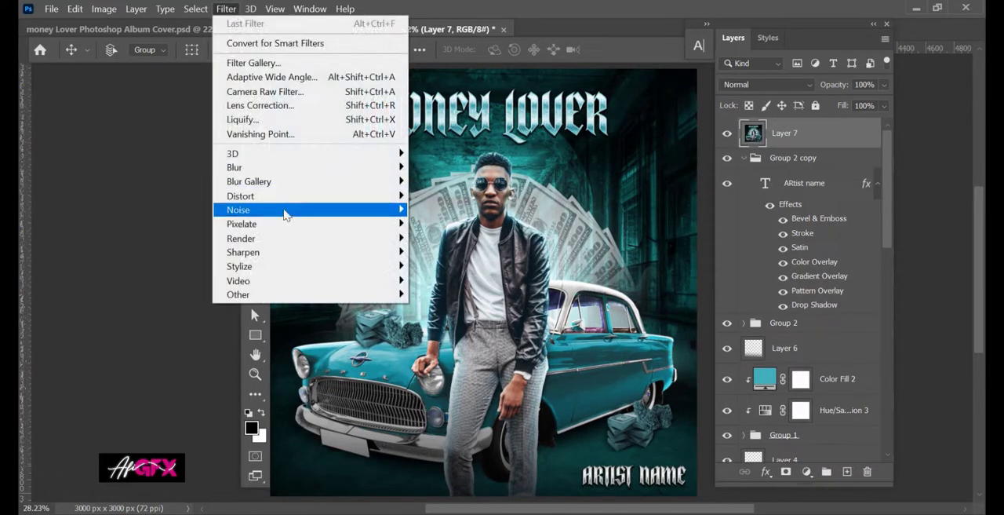
mouse_move(269, 217)
click(431, 212)
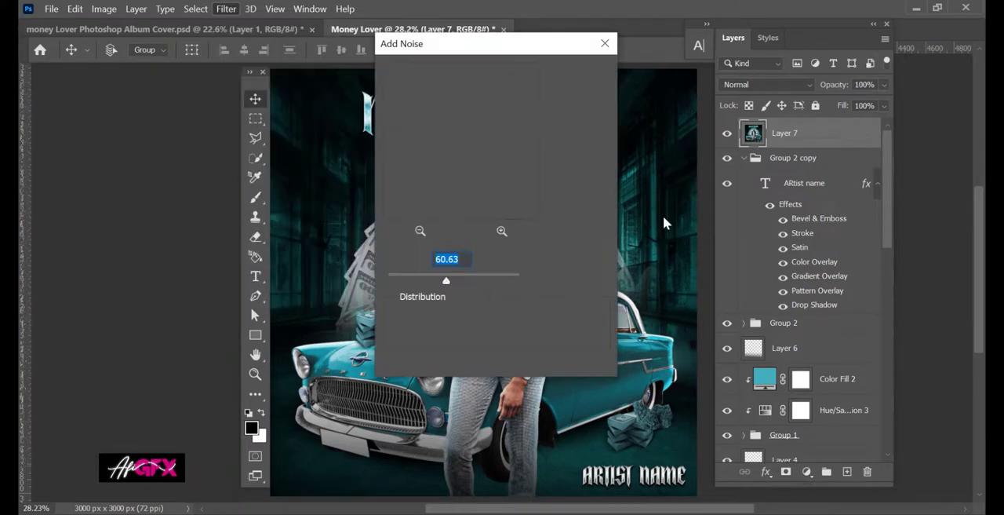
drag(489, 44, 704, 67)
drag(642, 300, 633, 306)
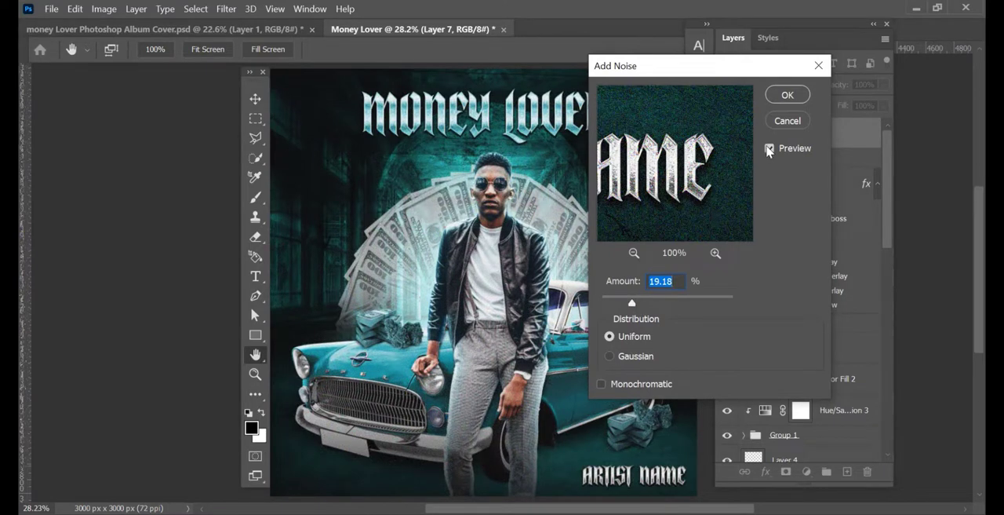
click(769, 149)
click(769, 149)
click(610, 357)
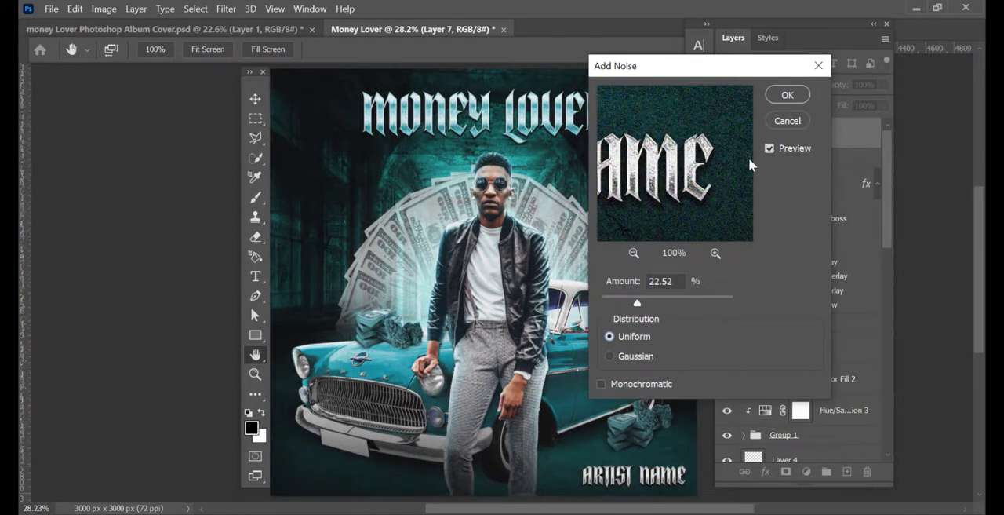
click(785, 95)
click(726, 135)
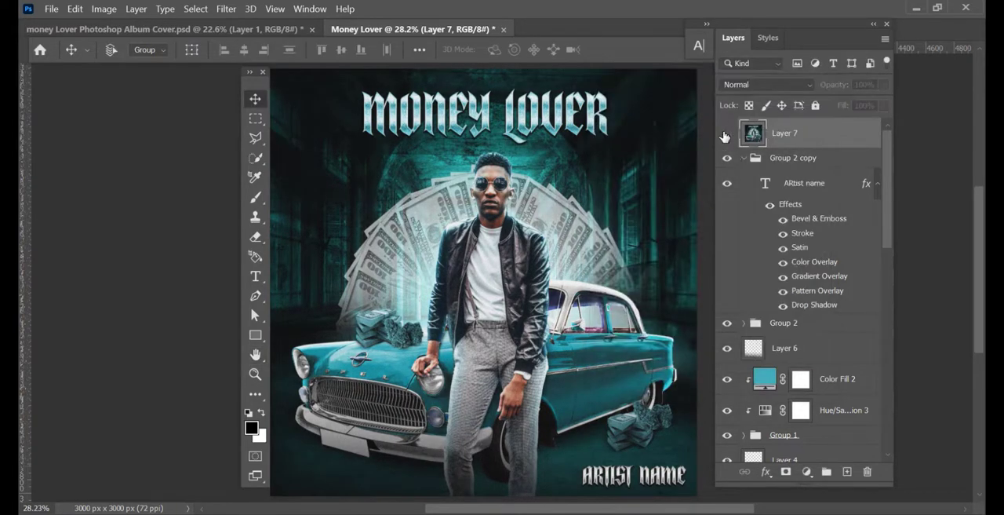
click(725, 134)
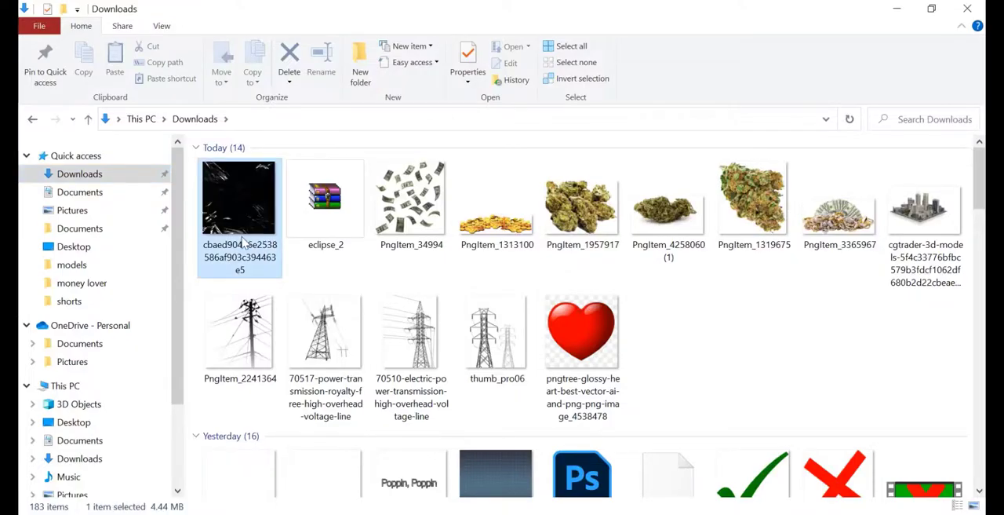
Place the black plastic-wrap texture image over the whole cover above the merged layer and set its blend mode to Screen.
drag(240, 235, 463, 286)
drag(458, 243, 460, 244)
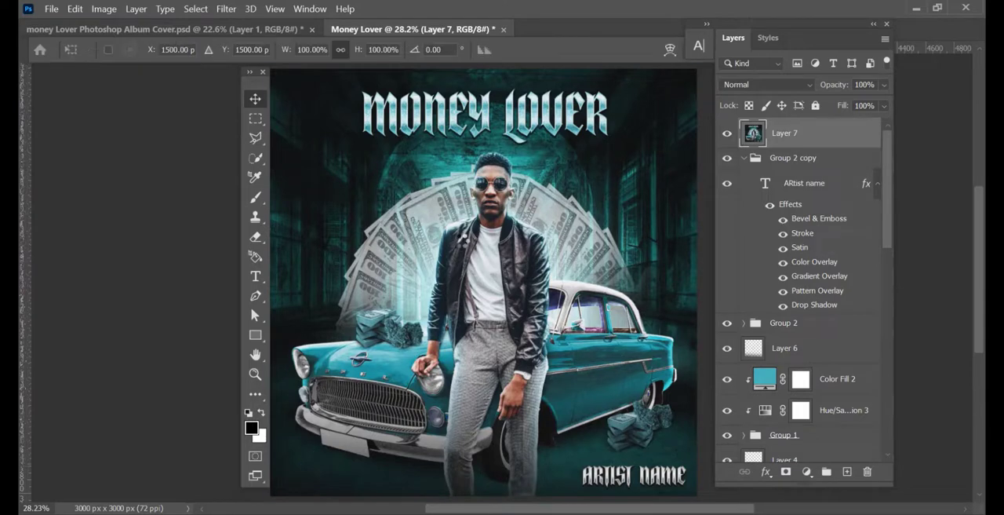
click(748, 86)
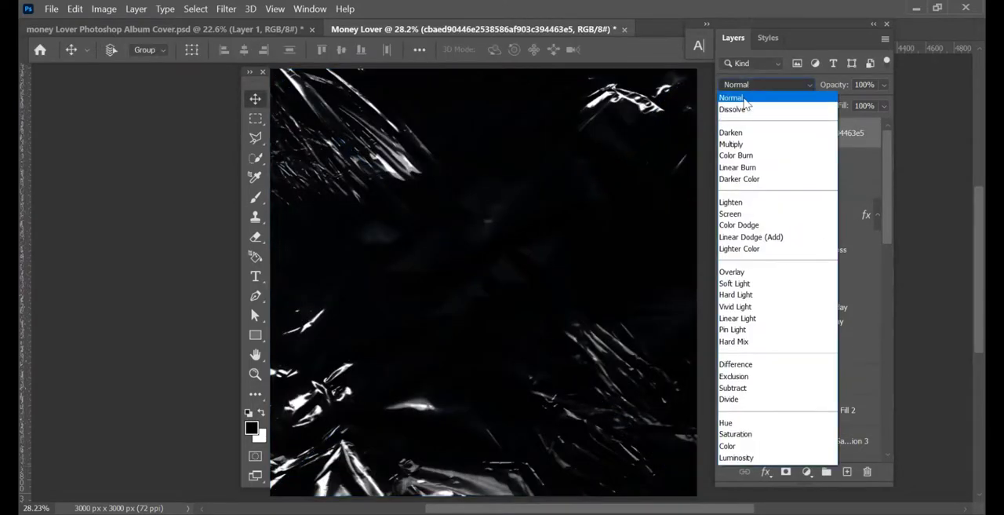
click(738, 215)
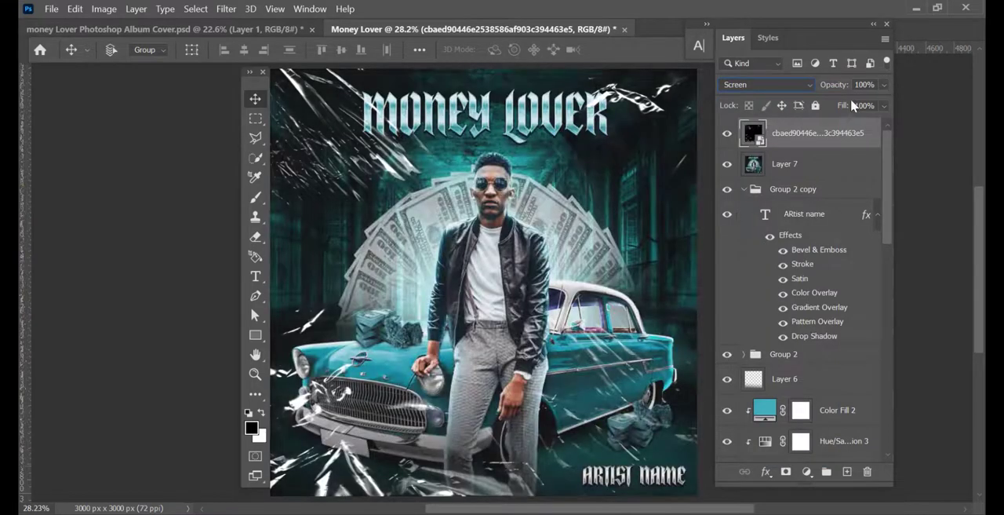
Lower the plastic-wrap texture layer's opacity to 46% and review the finished cover.
click(884, 105)
click(834, 102)
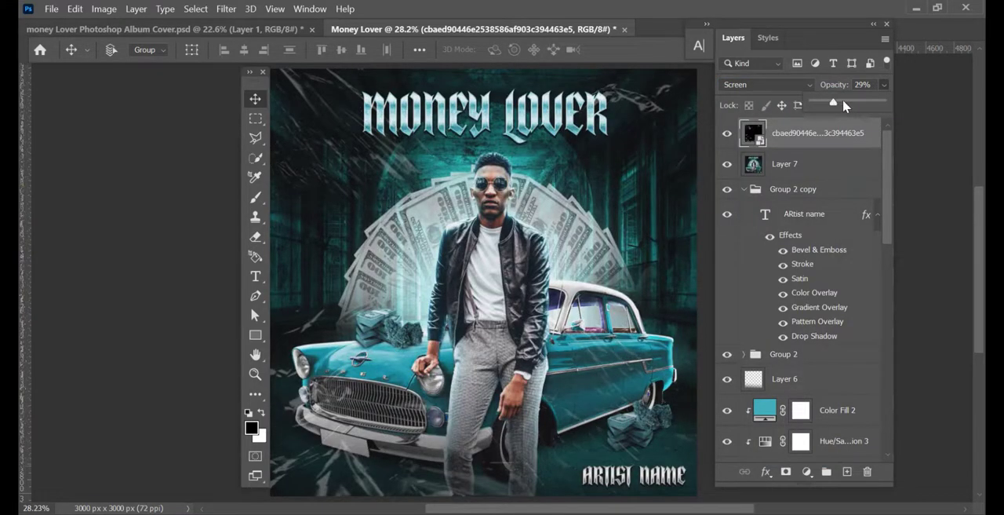
click(843, 101)
click(442, 227)
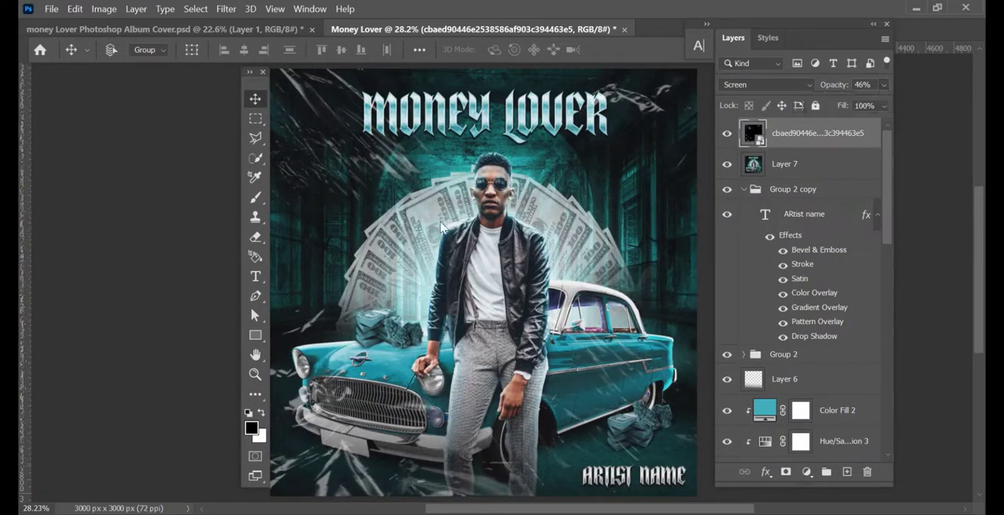
scroll(496, 220, down, 2)
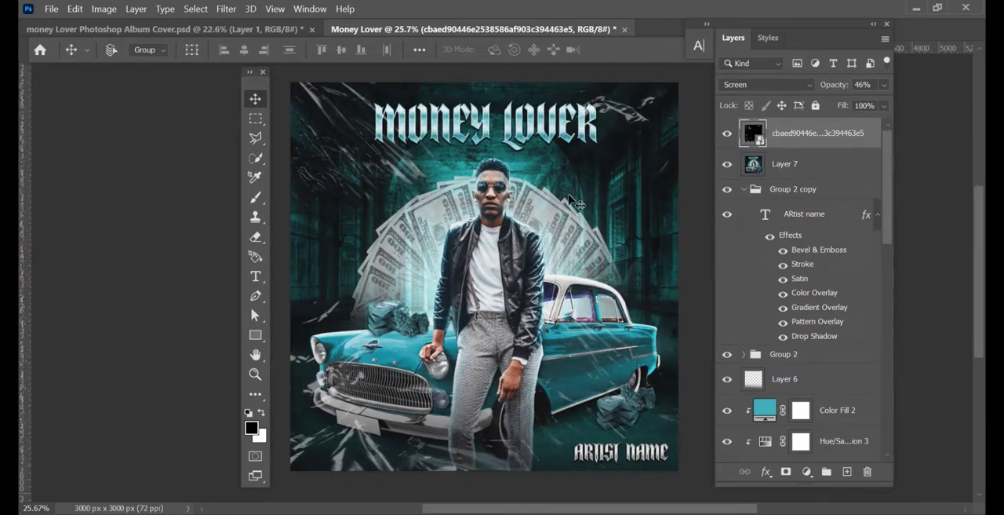
scroll(571, 200, up, 1)
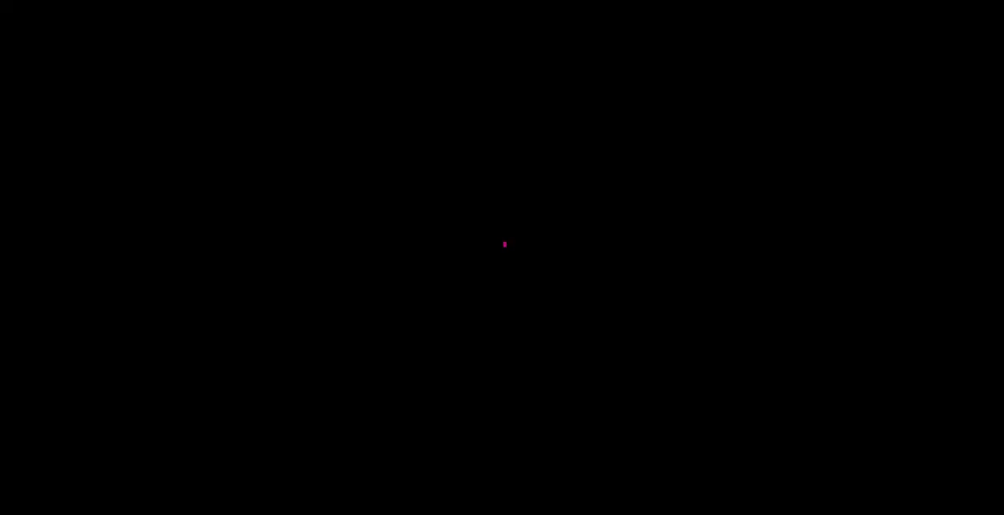